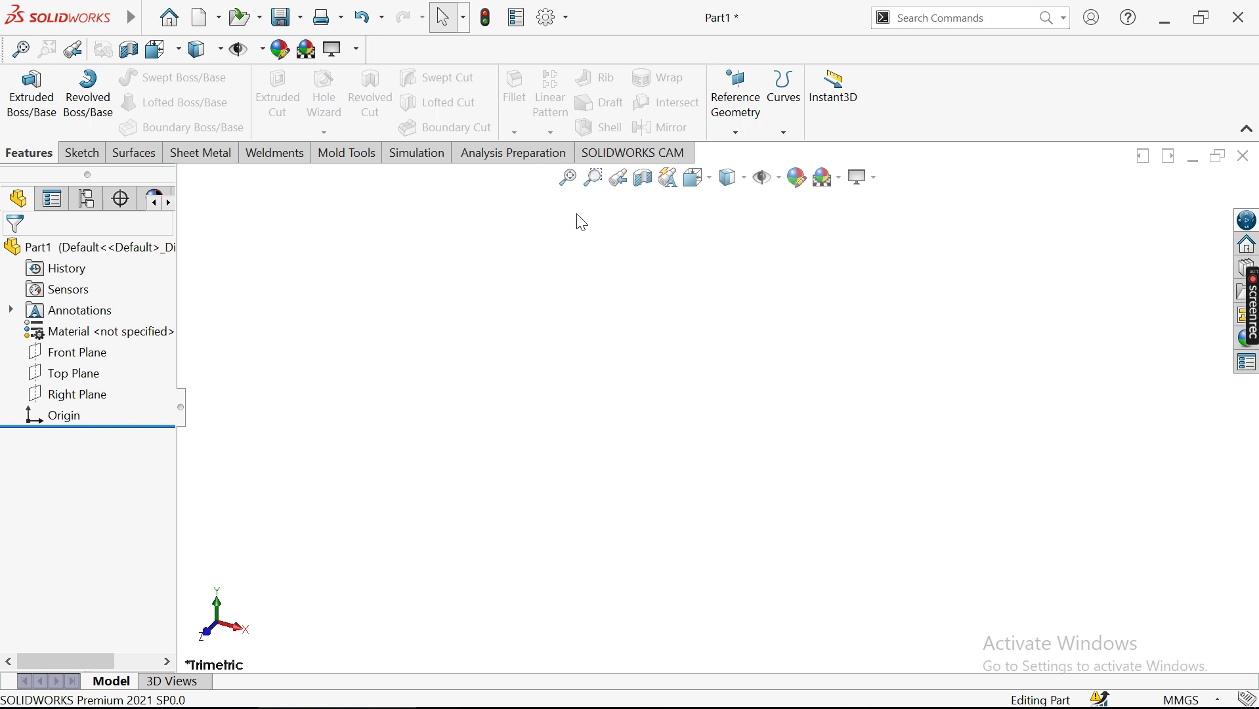
Start a boss extrusion sketch on the Top Plane and draw a center rectangle about 158 mm wide from the origin
left_click(568, 178)
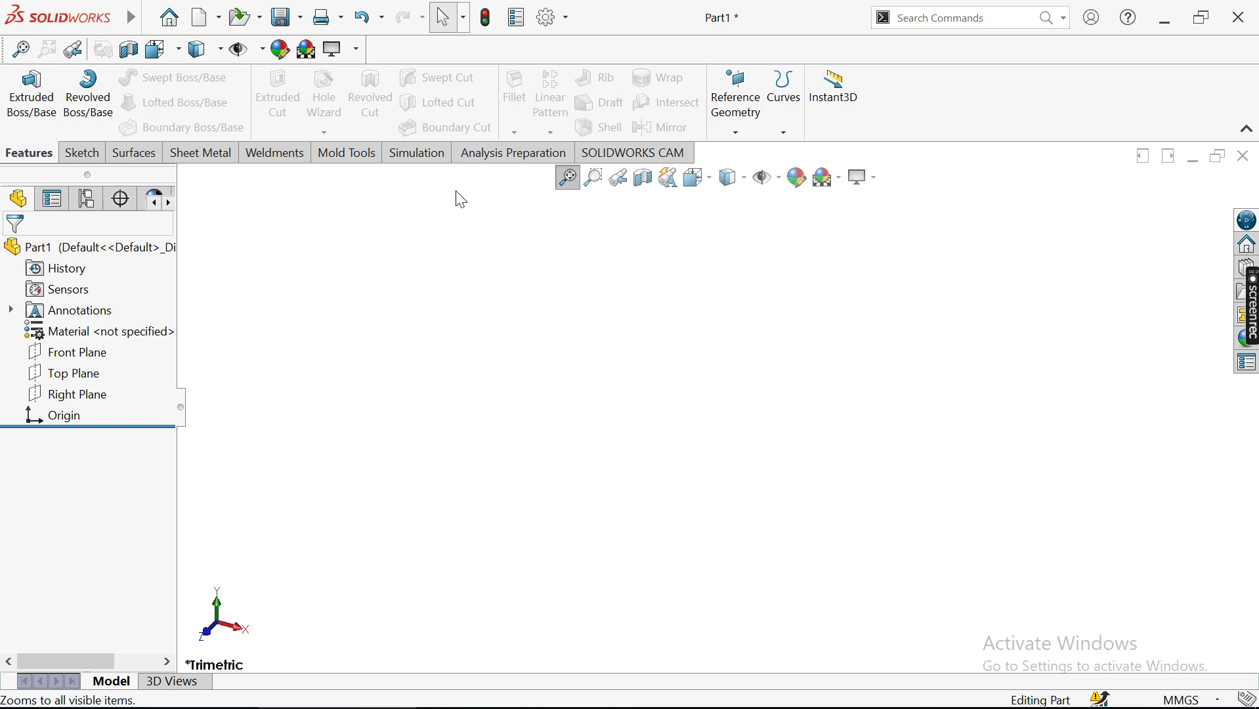
left_click(32, 95)
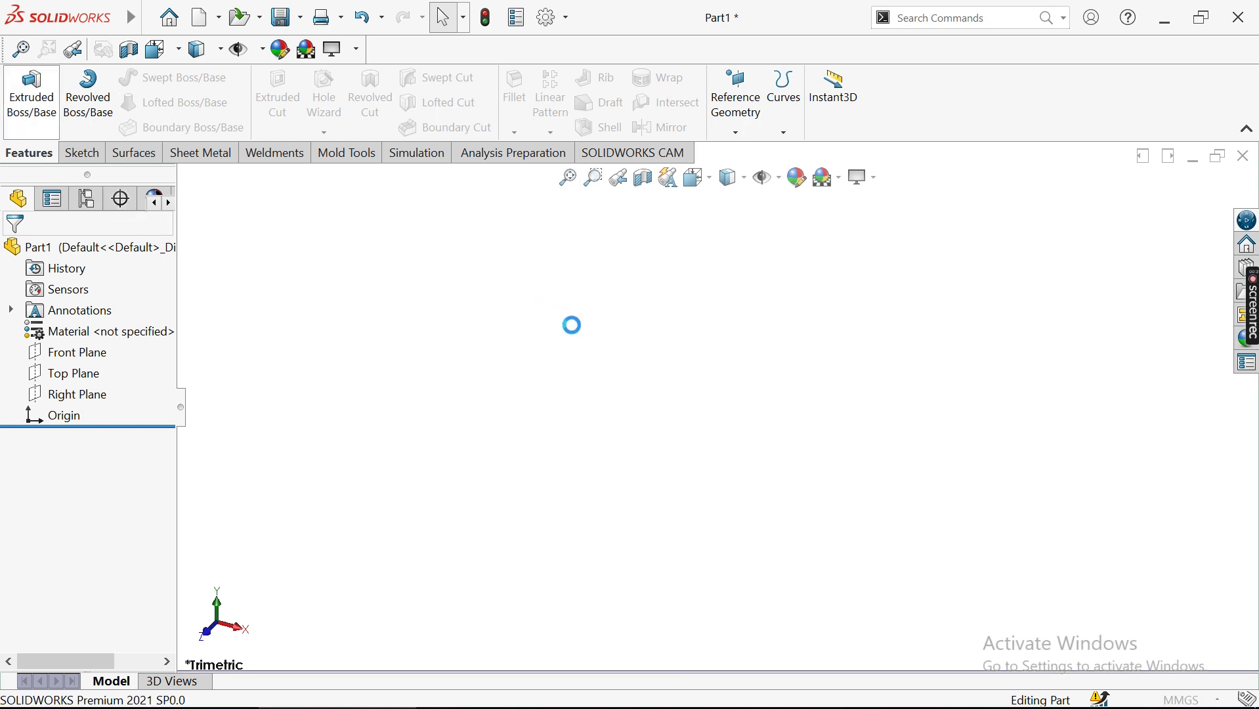
left_click(516, 408)
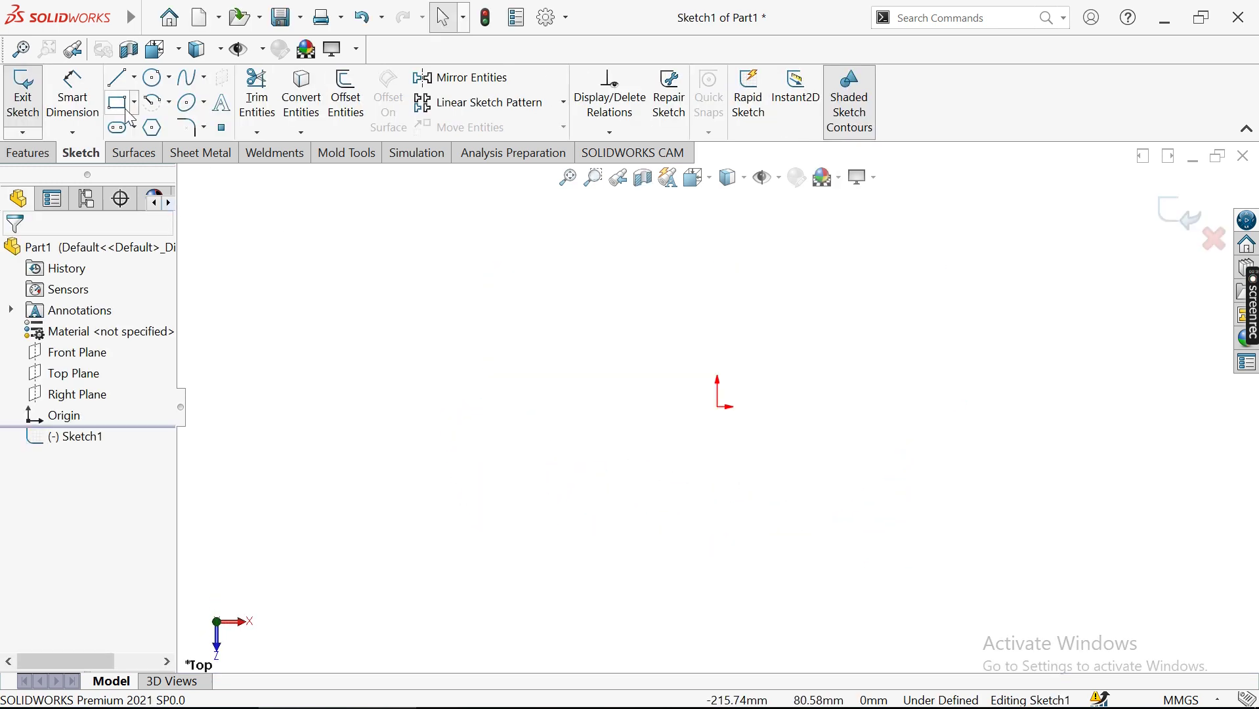
left_click(133, 102)
left_click(152, 149)
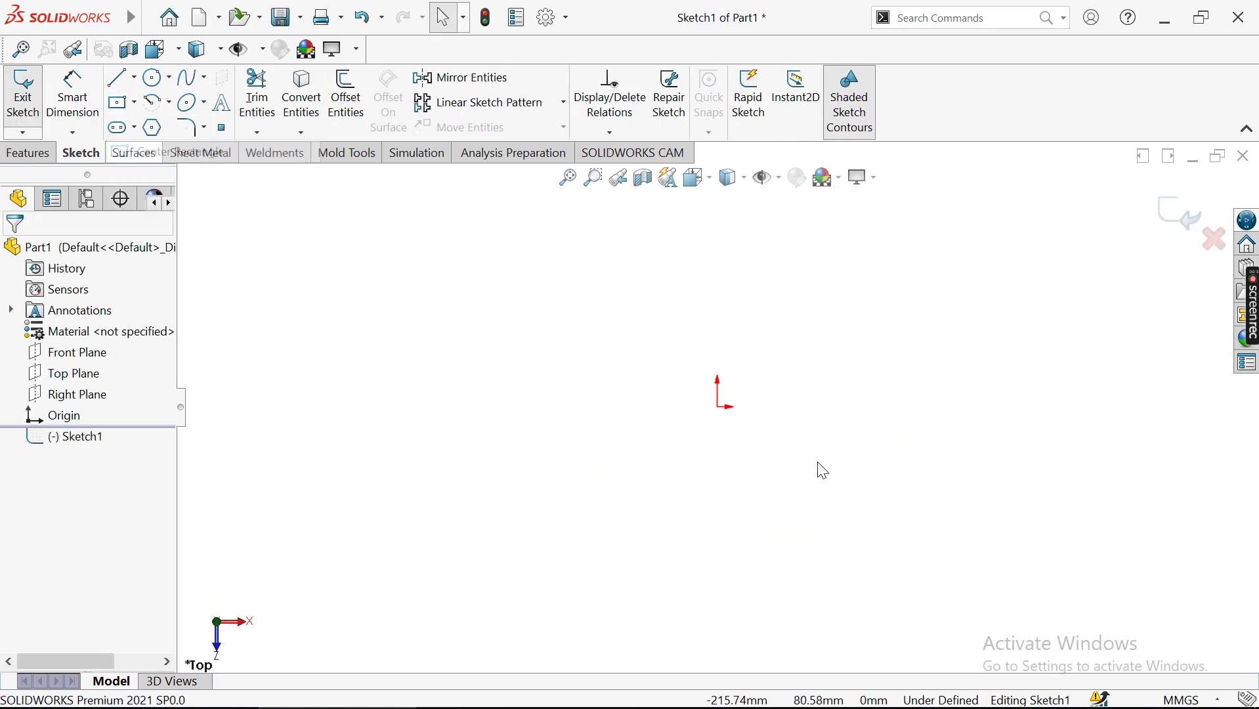
left_click(718, 407)
left_click(520, 299)
Dimension the rectangle 120 mm wide and 60 mm high
right_click_drag(472, 388, 473, 305)
left_click(673, 283)
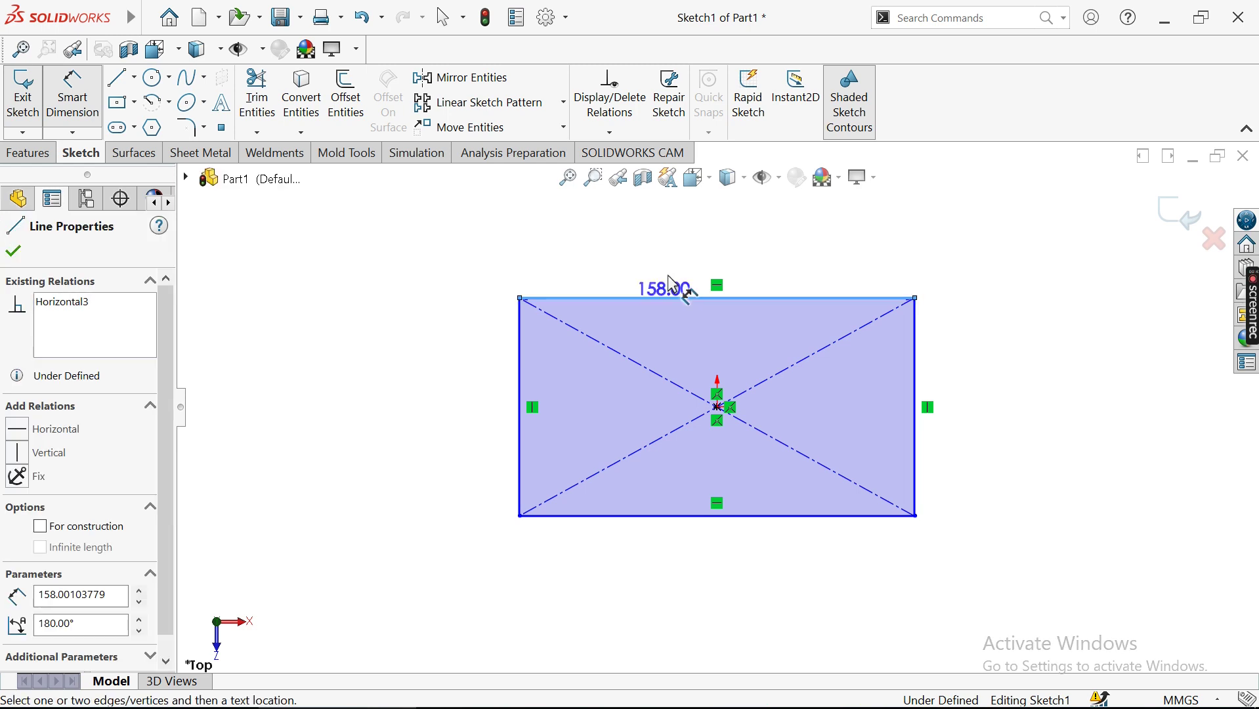
left_click(670, 269)
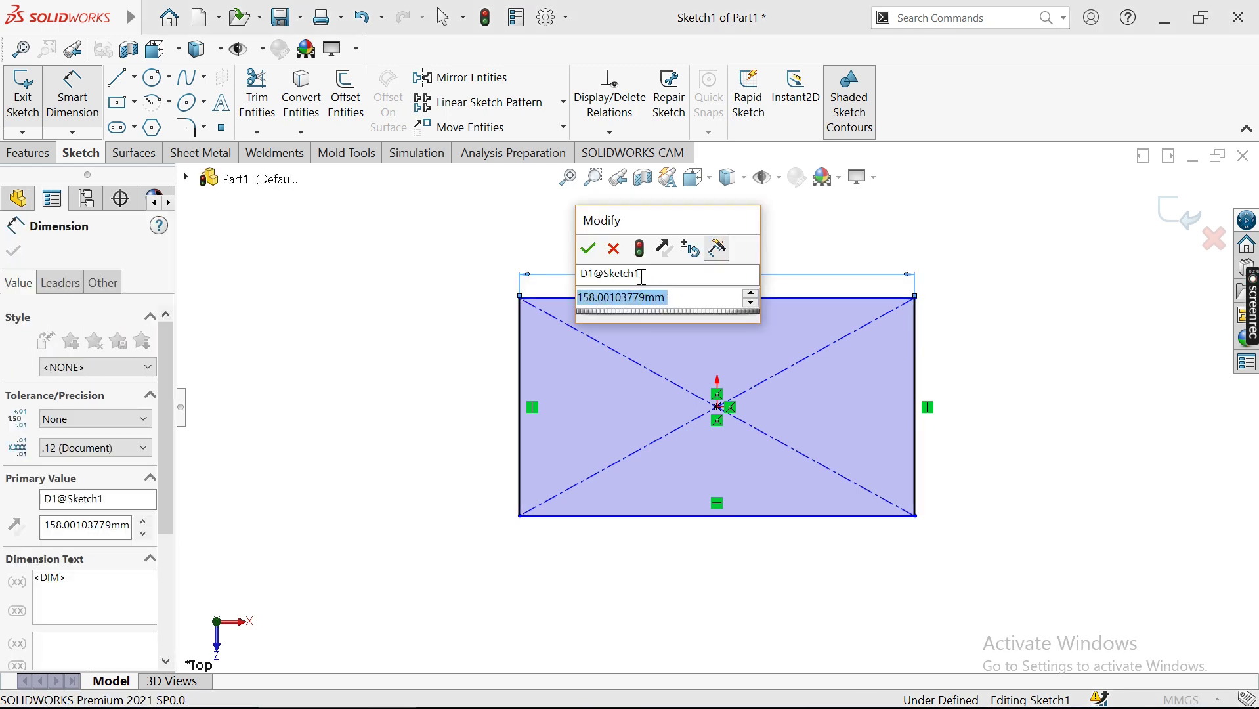
type("120")
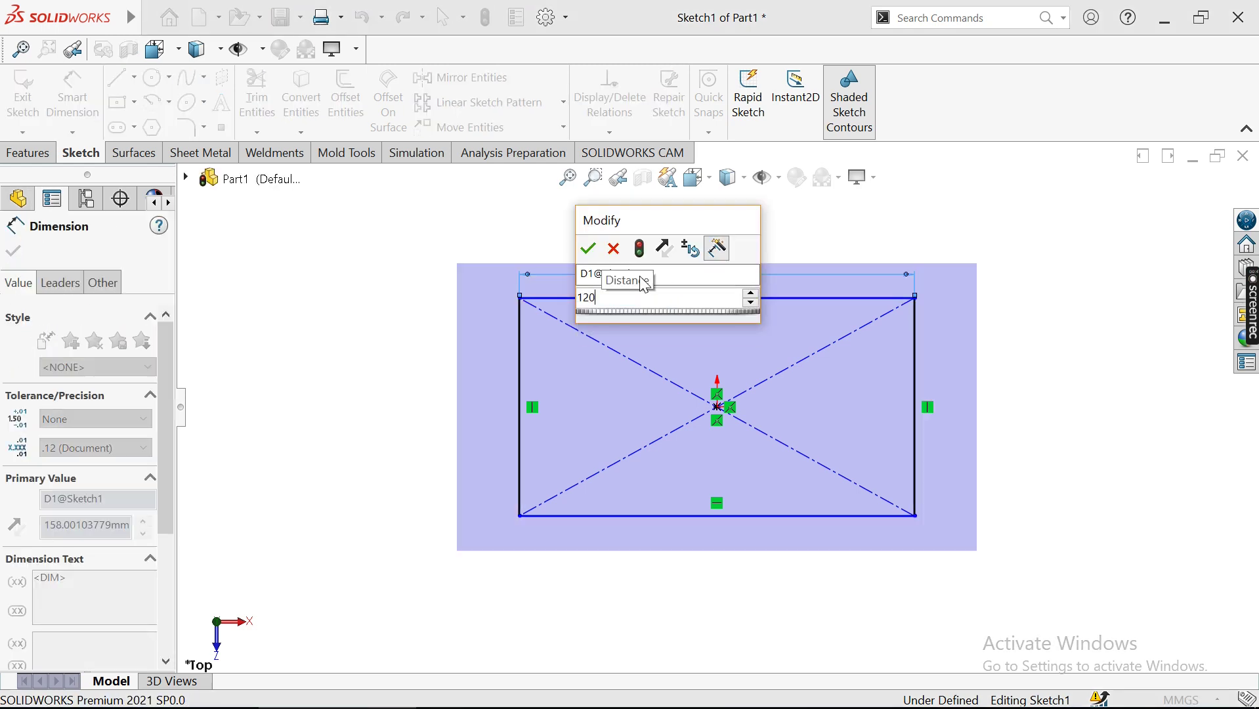
key("Return")
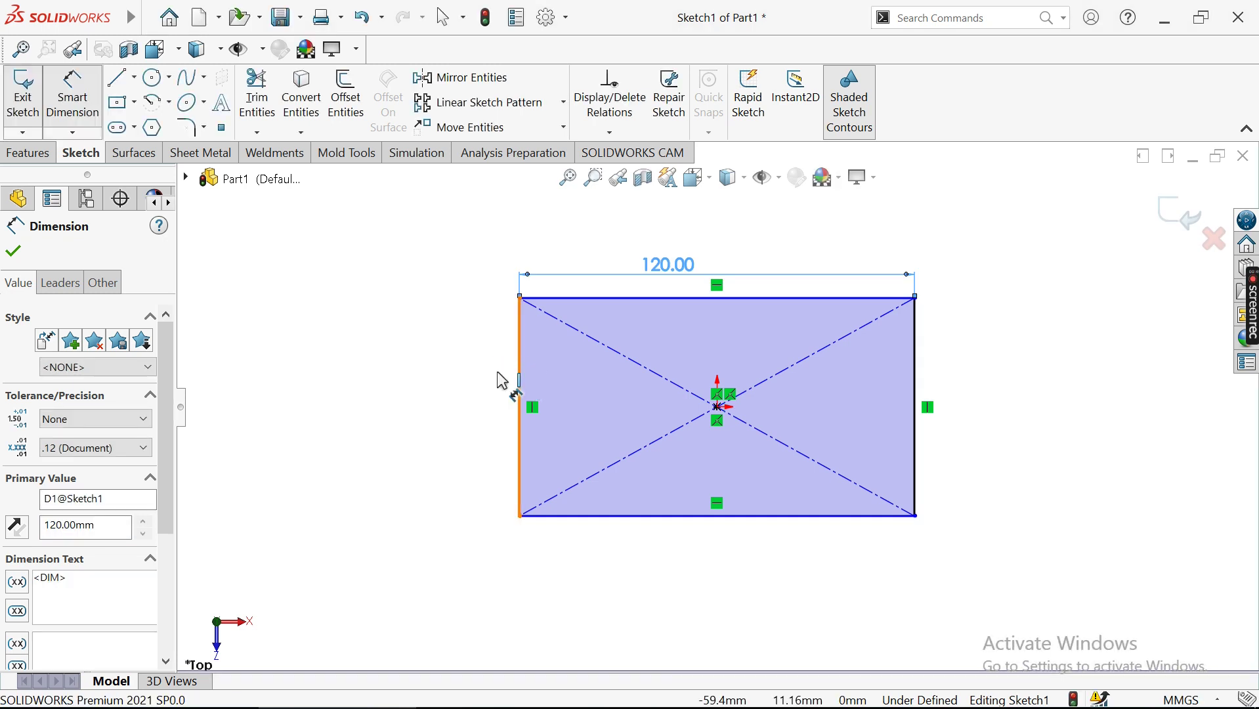
left_click(511, 381)
left_click(501, 378)
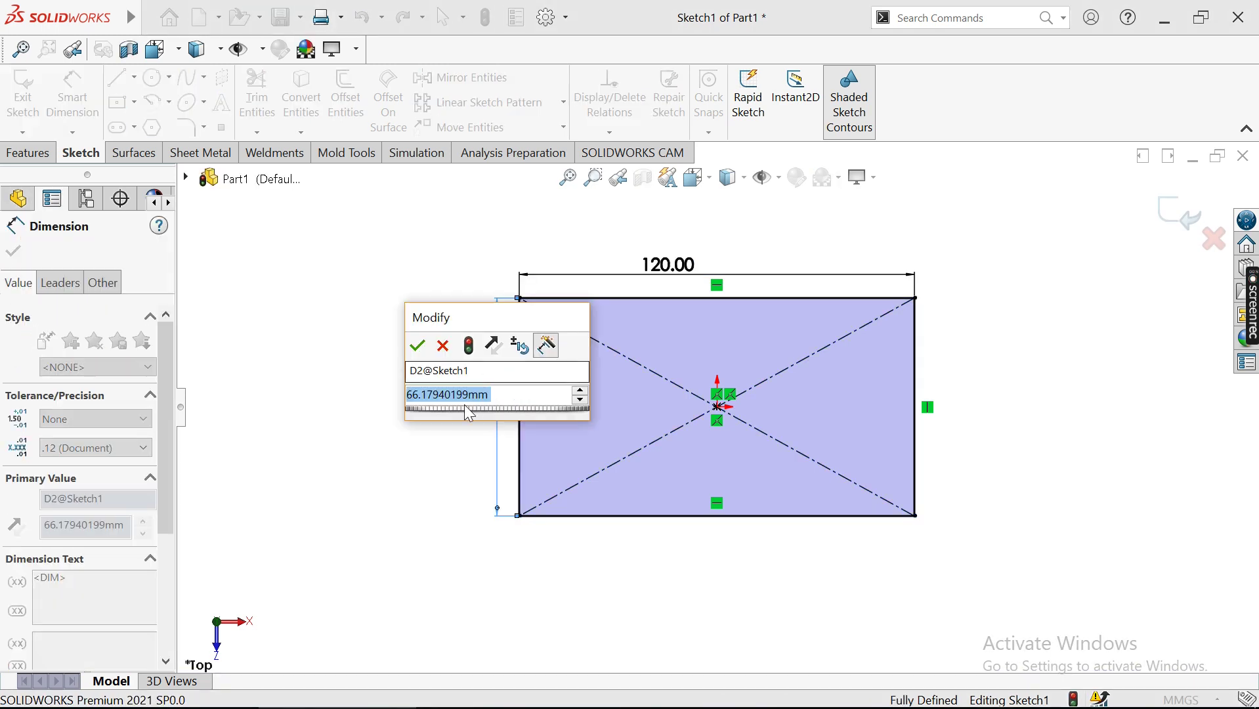
type("60")
key("Return")
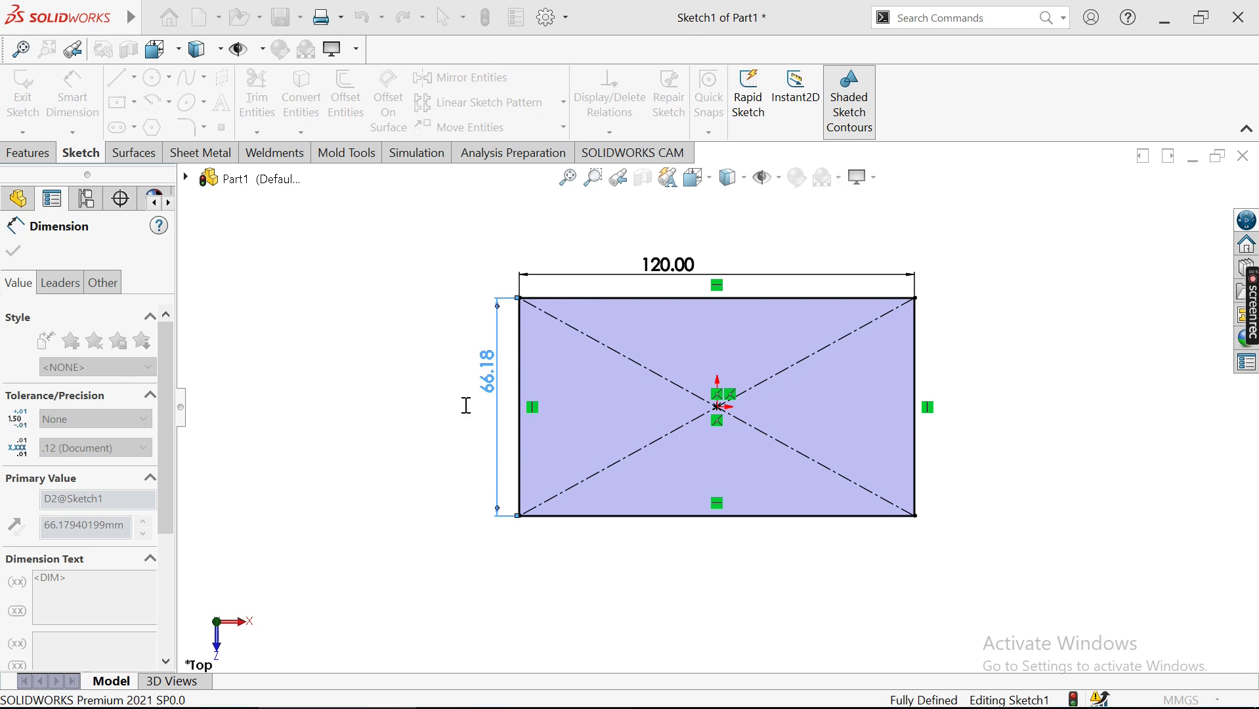
mouse_move(441, 369)
middle_mouse_down()
mouse_move(449, 269)
mouse_move(399, 281)
middle_mouse_up()
left_click(13, 252)
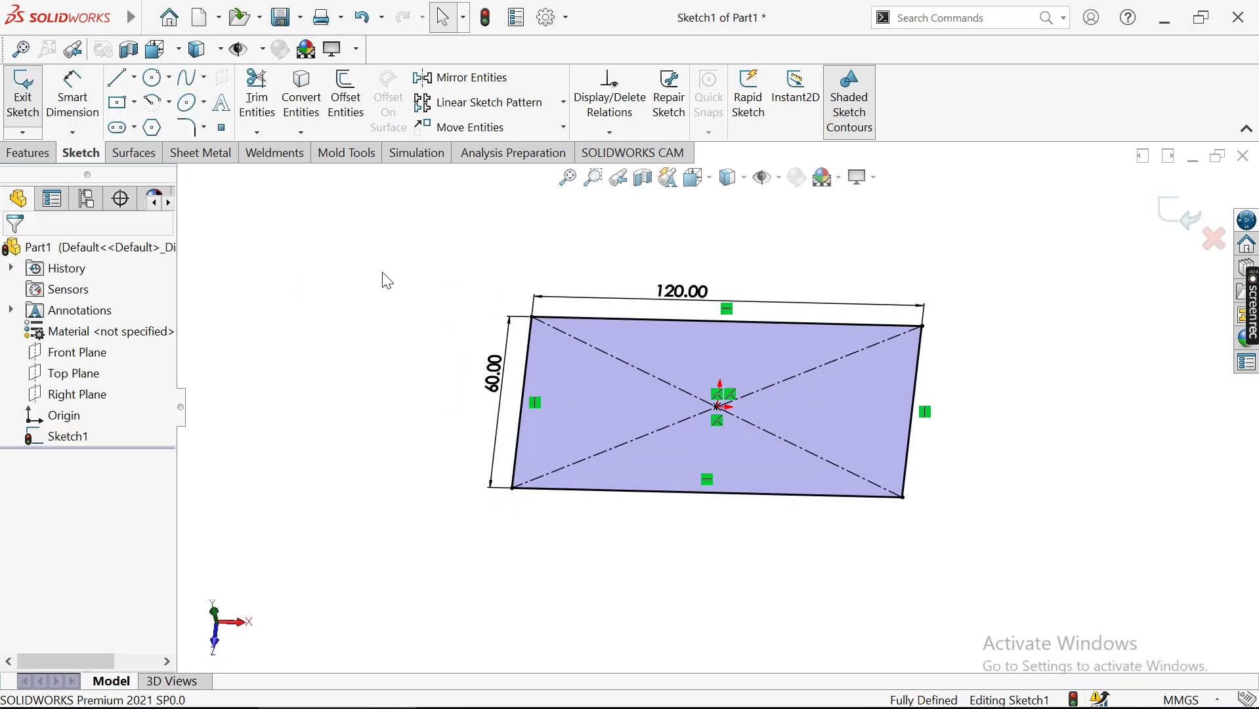
Extrude the rectangle upward as a Blind boss 15 mm deep
key("ctrl+b")
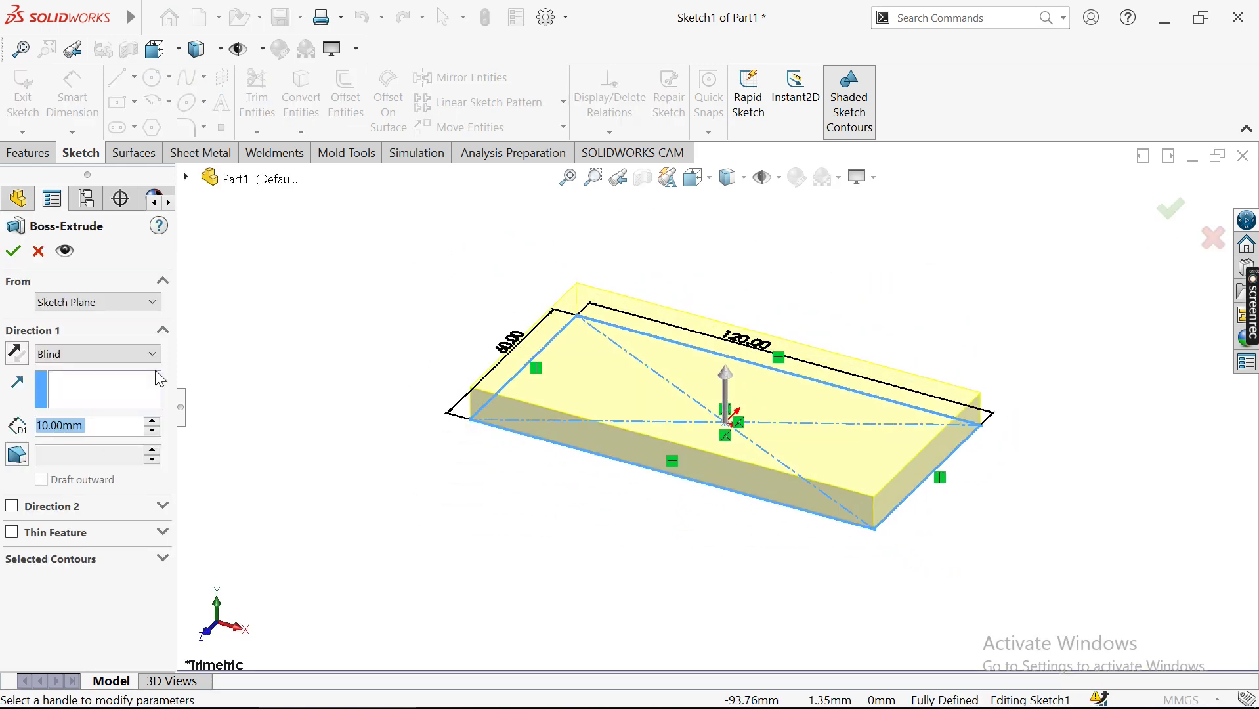
type("15")
key("Return")
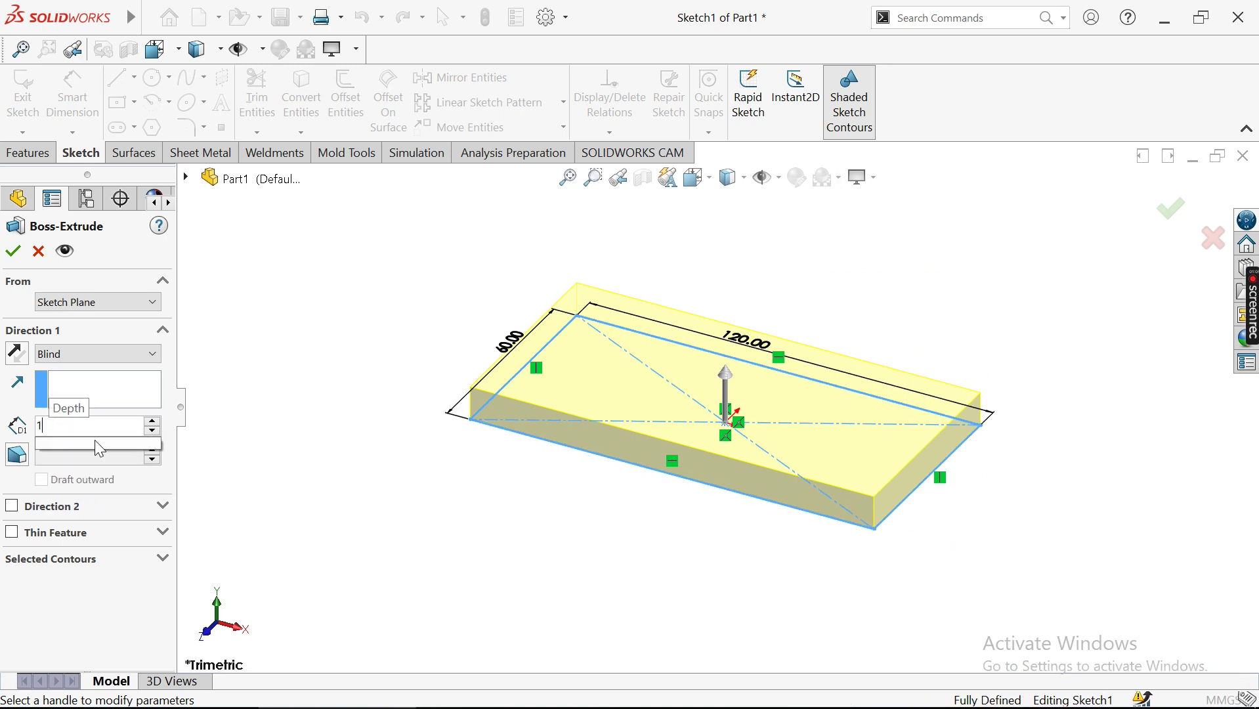
left_click(12, 250)
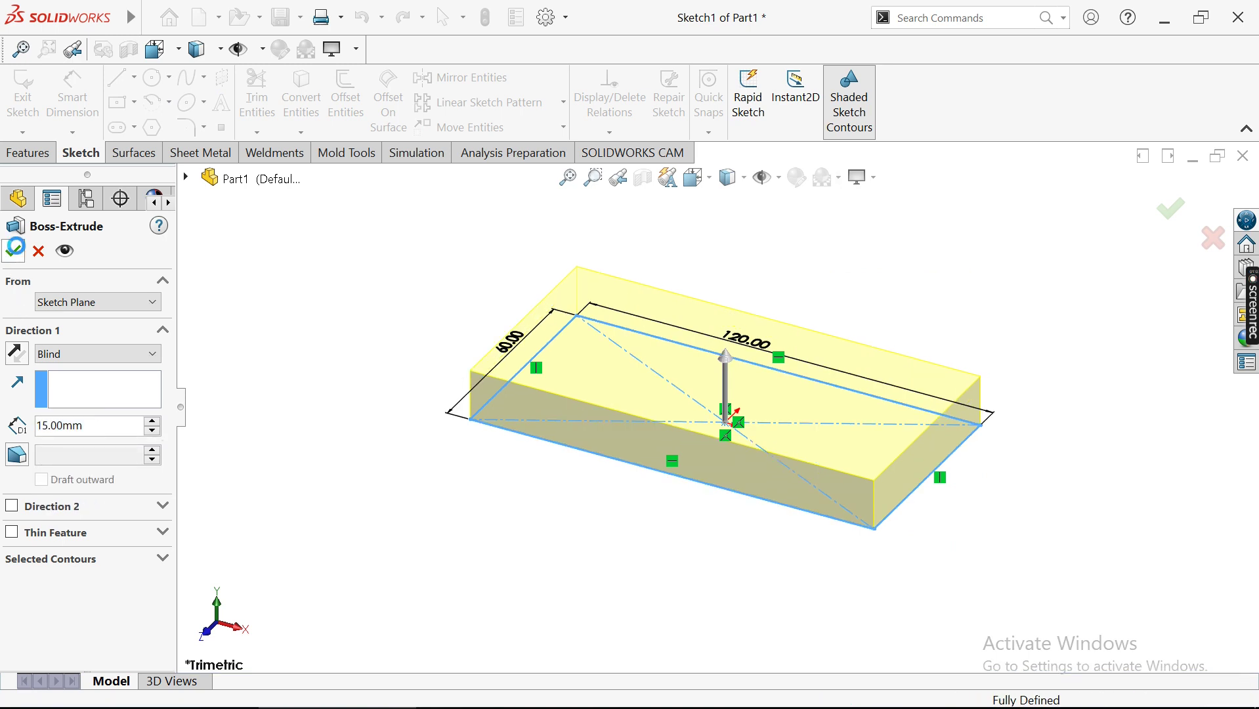
Sketch a center rectangle about 80 by 42 mm on the block's upper face, centered on the origin
middle_click_drag(455, 267, 399, 287)
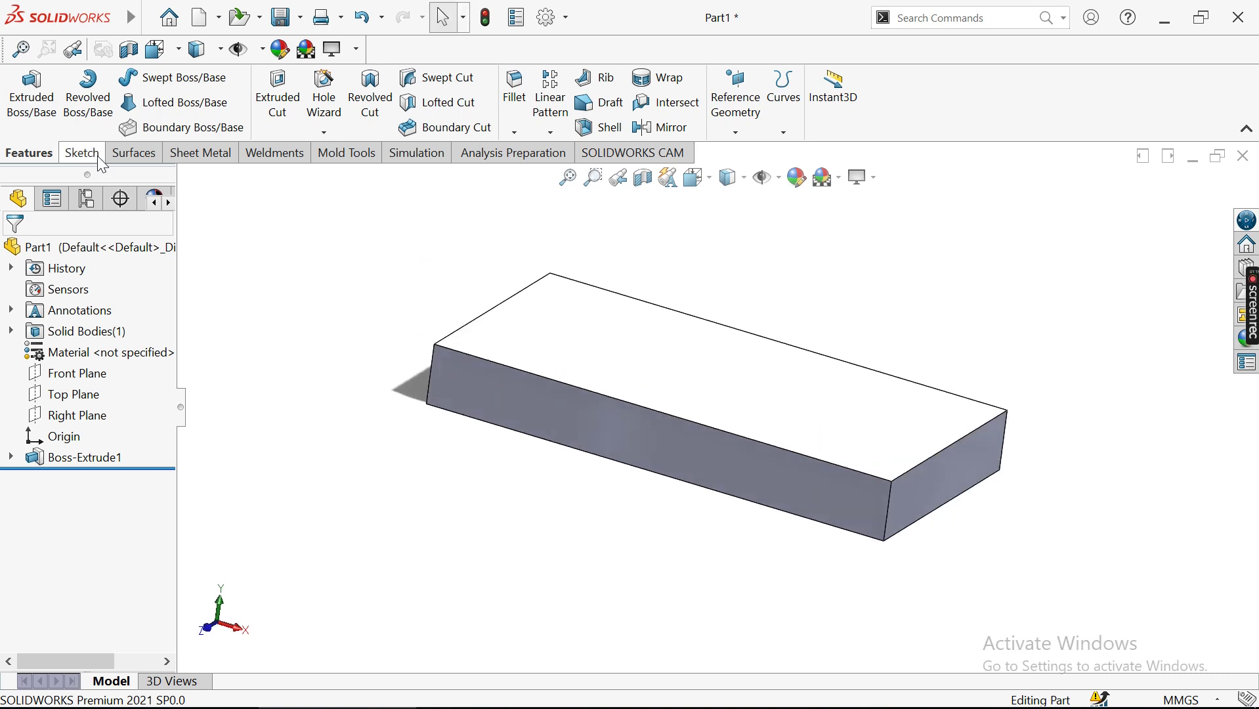
left_click(544, 331)
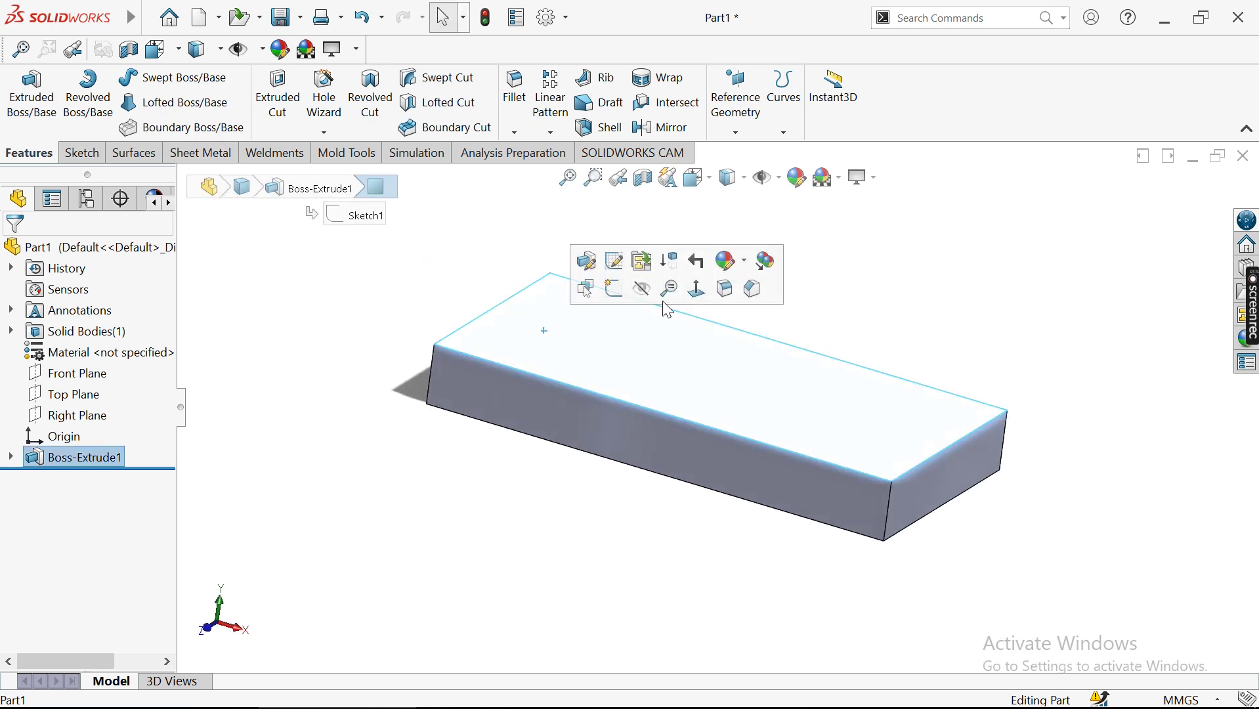
left_click(616, 289)
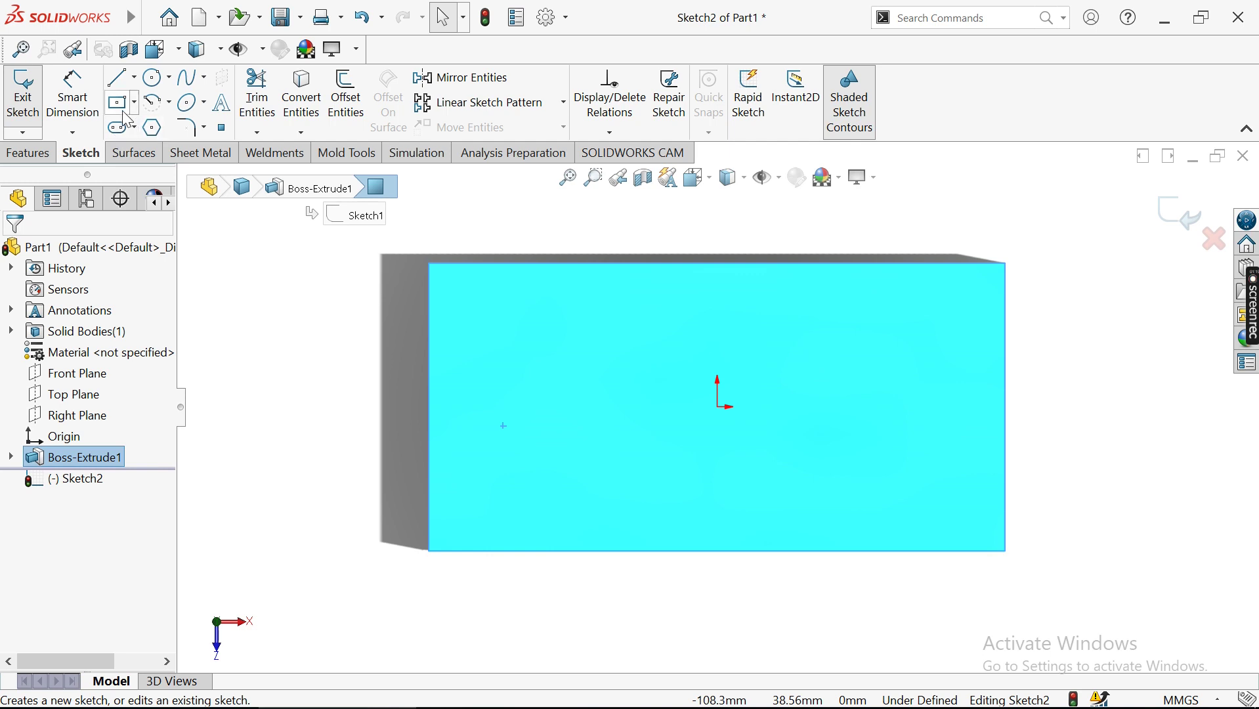
left_click(125, 116)
left_click(718, 407)
left_click(674, 377)
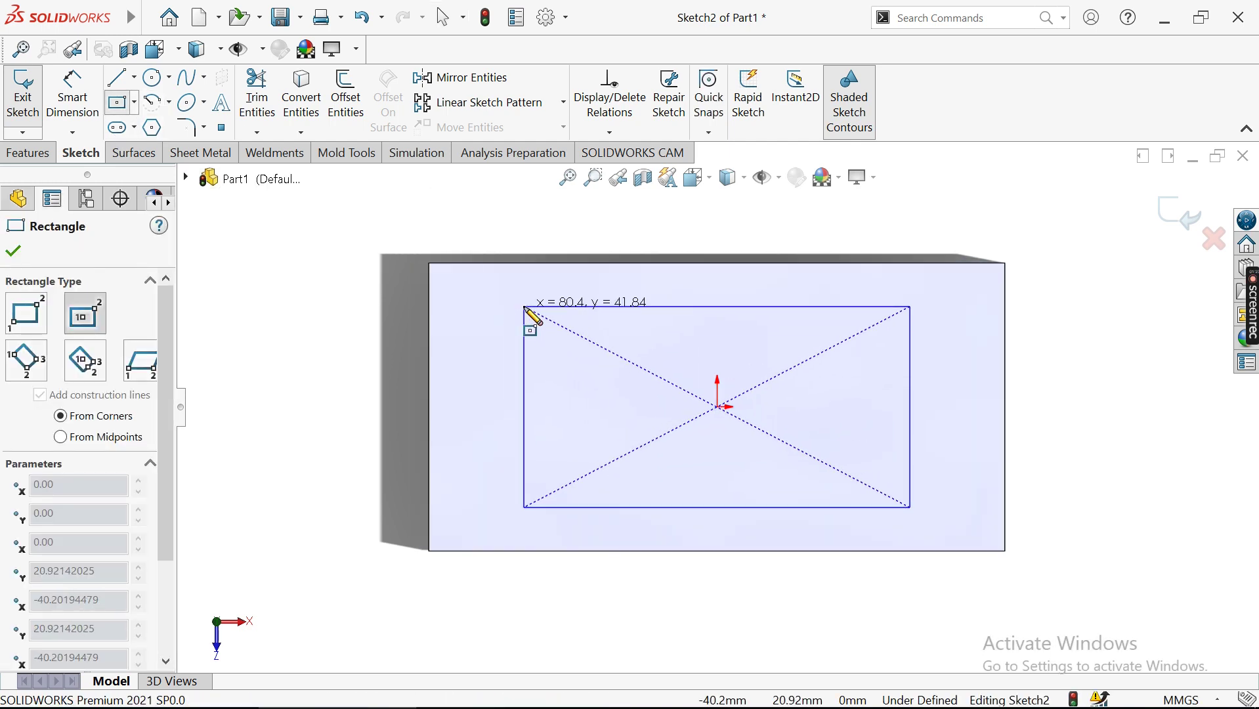
left_click(525, 306)
left_click(10, 256)
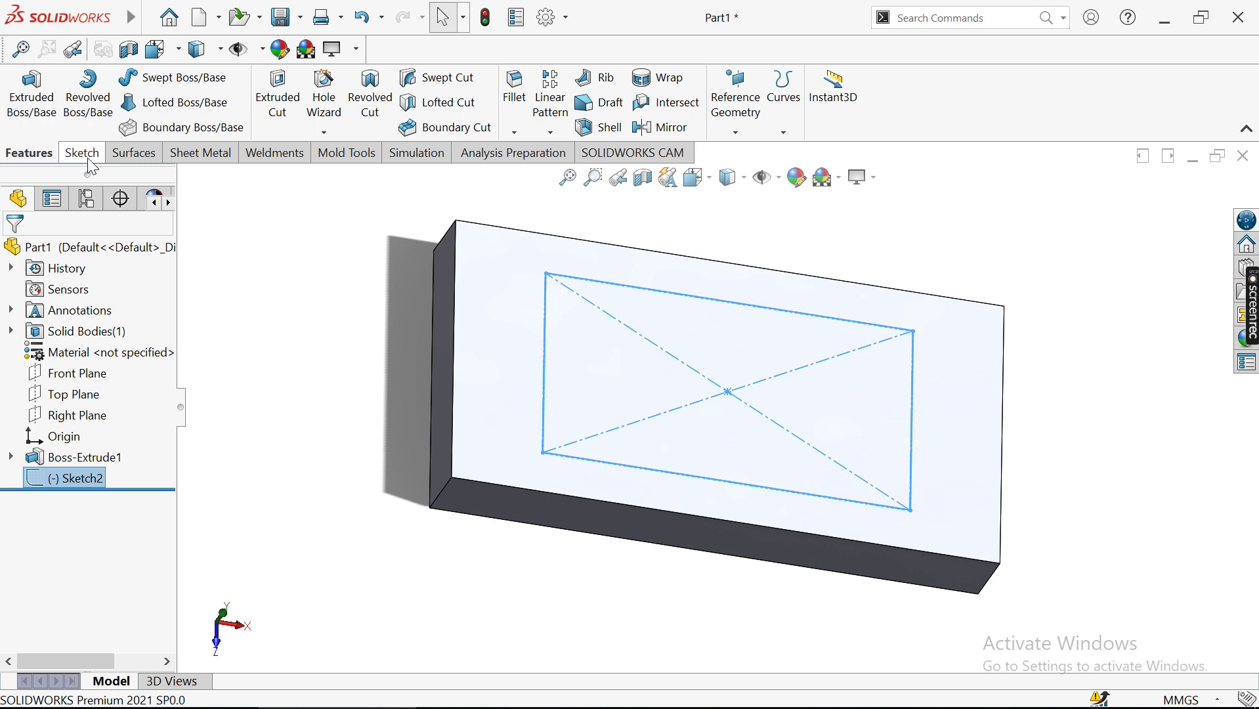
Cut the inner rectangle into the block as a Blind pocket 6 mm deep
left_click(289, 117)
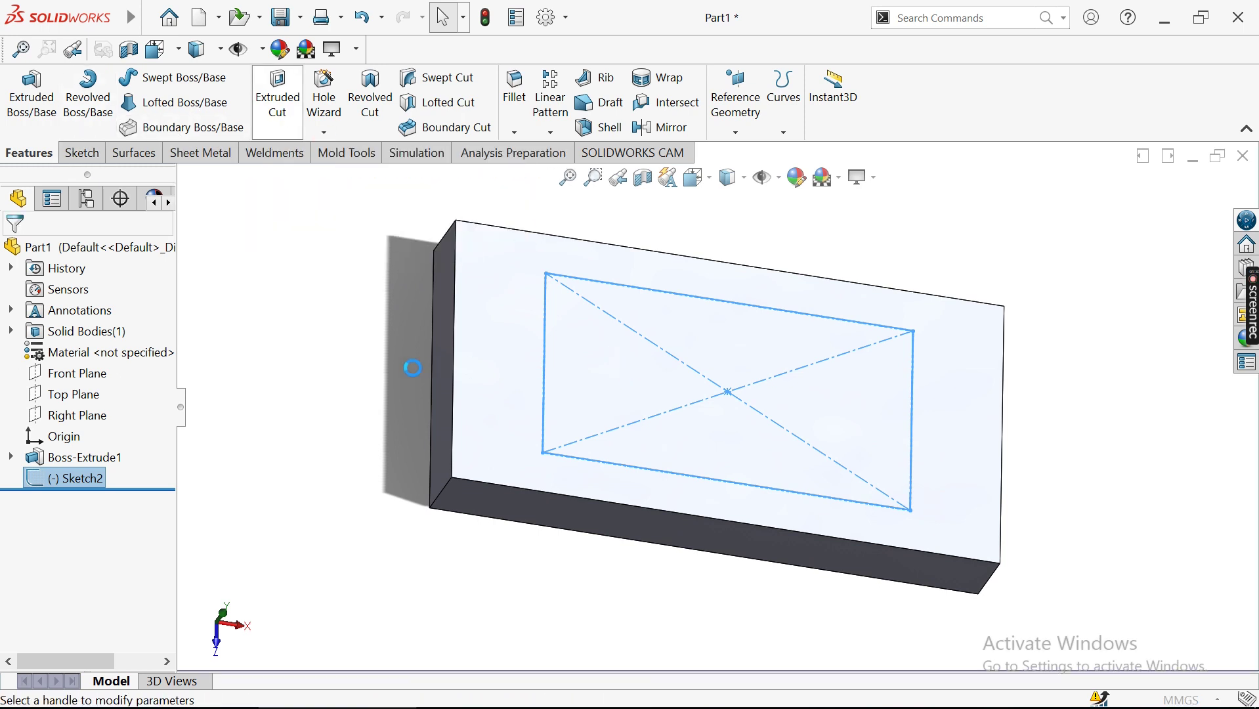
middle_click_drag(348, 344, 340, 224)
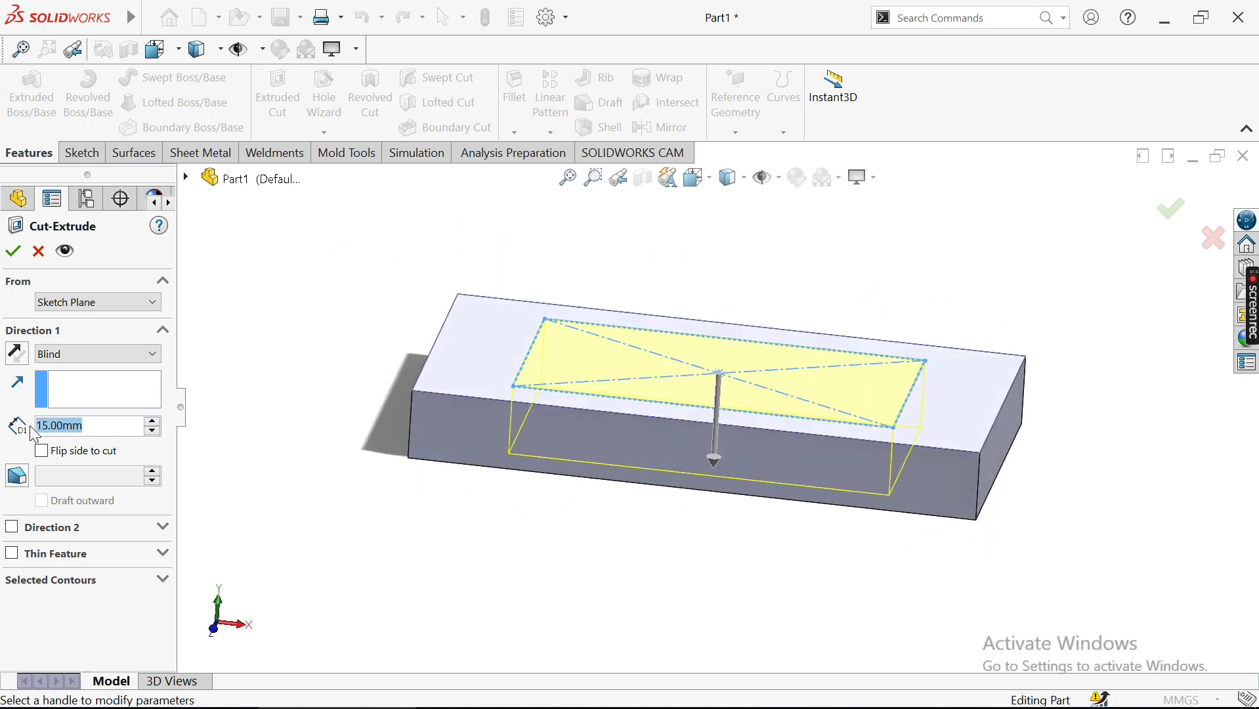
type("6")
key("Return")
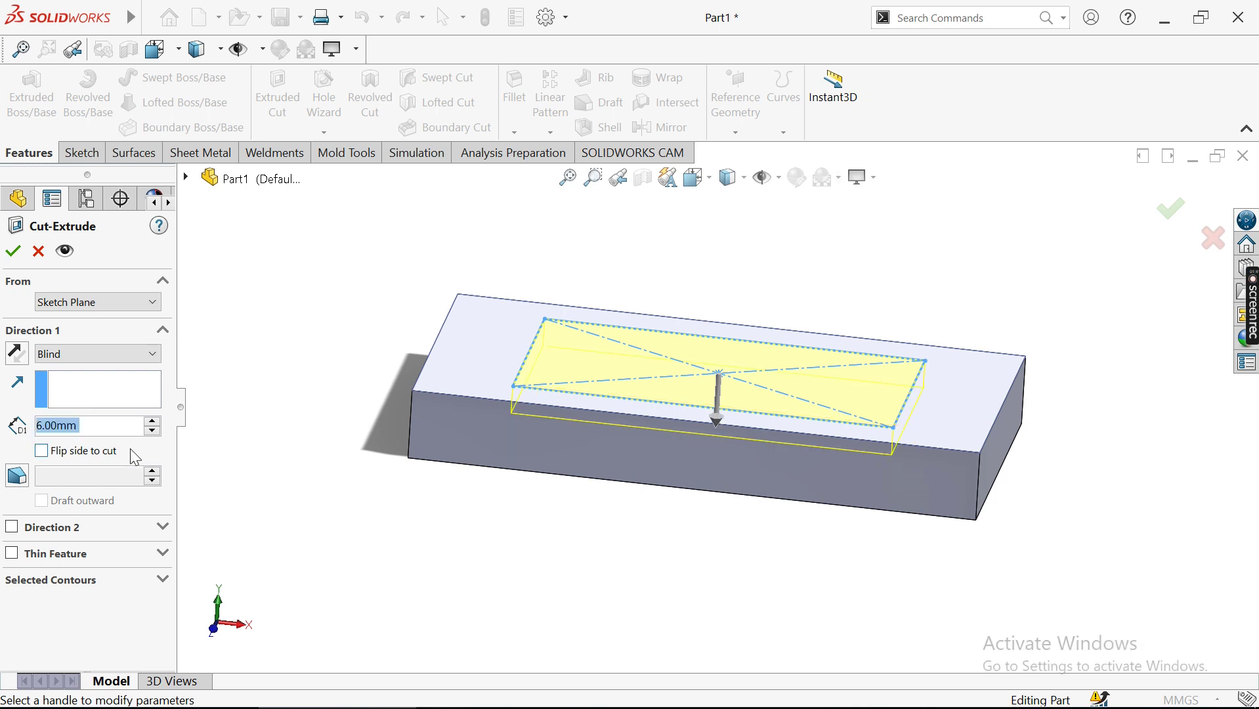
left_click(13, 252)
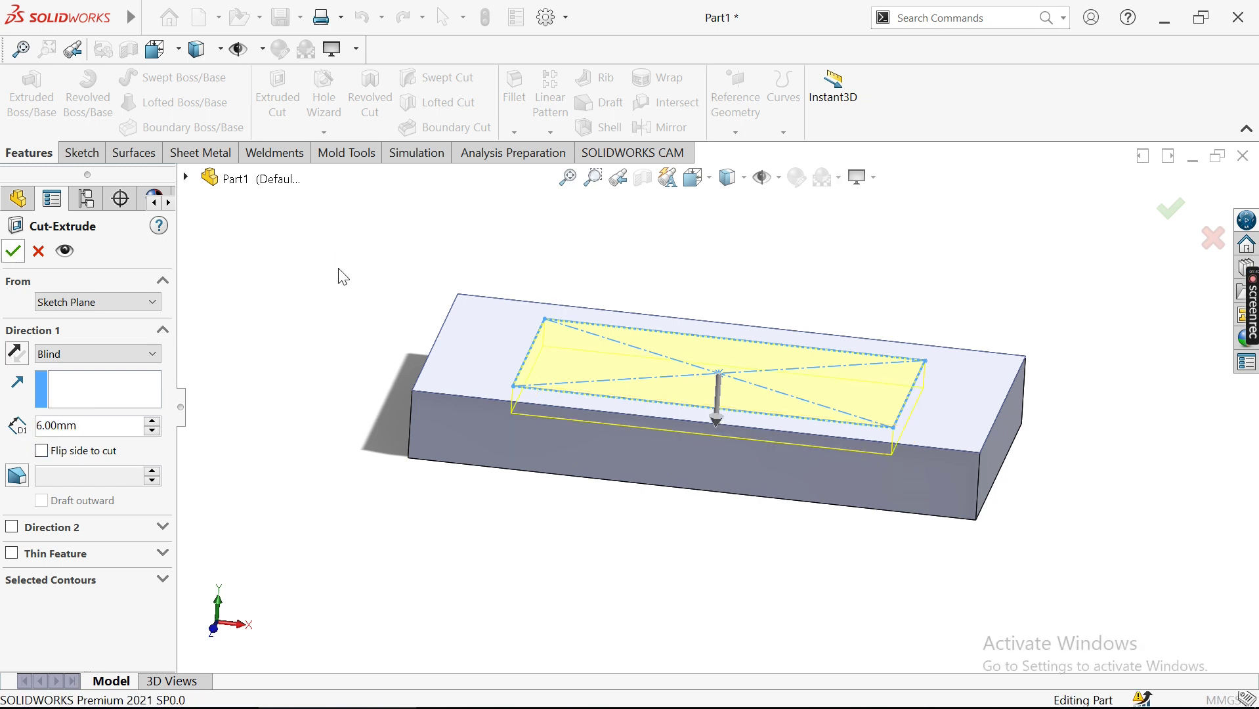
Start a constant-size Fillet for the corners of the rectangular pocket
middle_click_drag(430, 274, 511, 245)
left_click(568, 176)
middle_click_drag(396, 287, 579, 270)
left_click(568, 177)
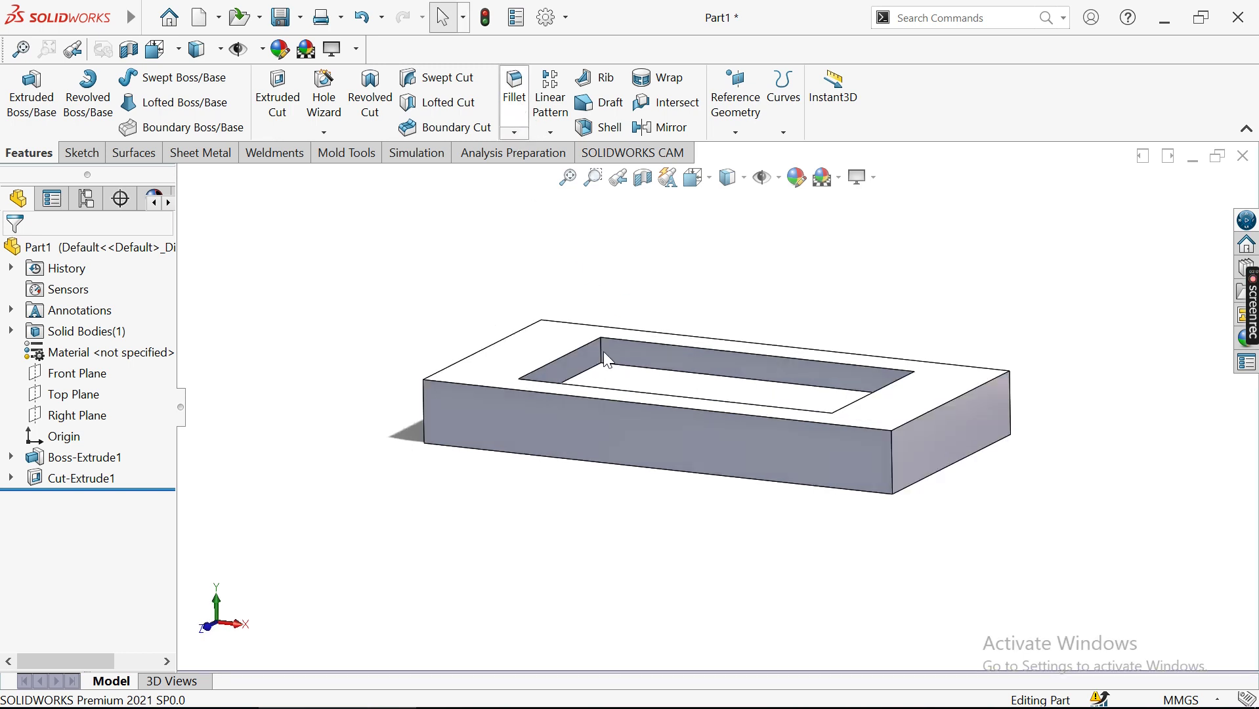
key("f")
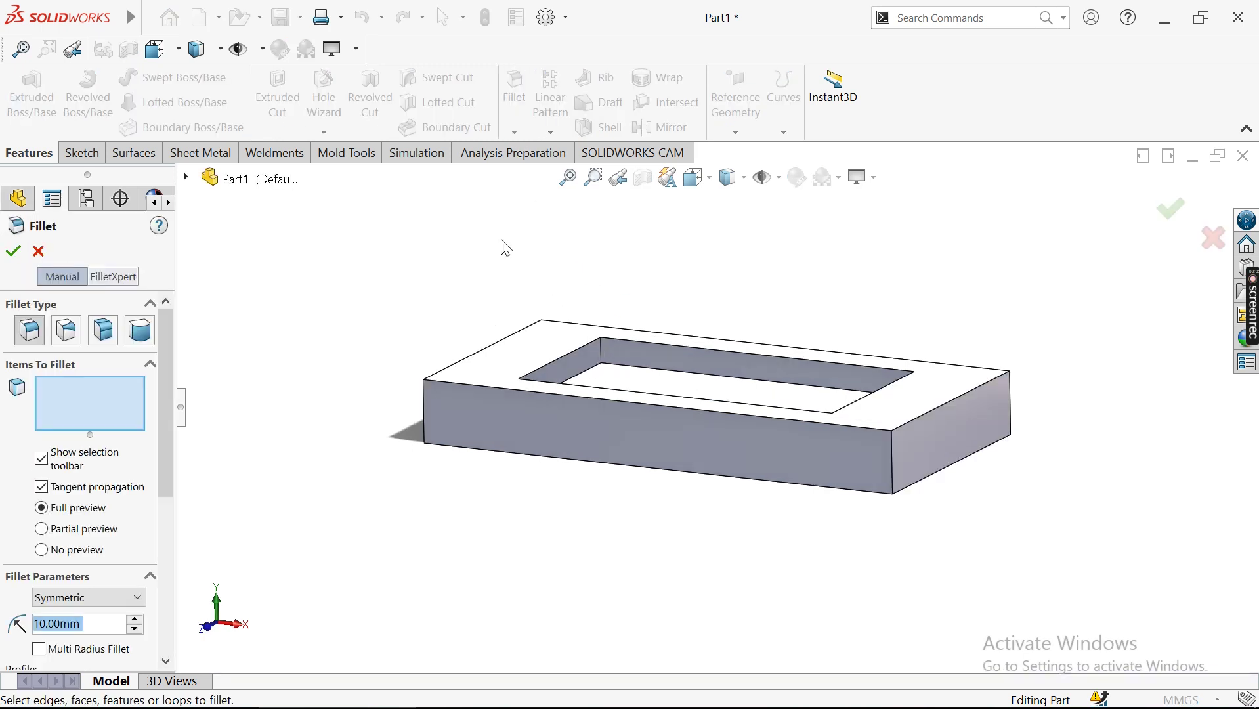
middle_click_drag(506, 247, 473, 239)
left_click(566, 178)
middle_click_drag(602, 270, 571, 276)
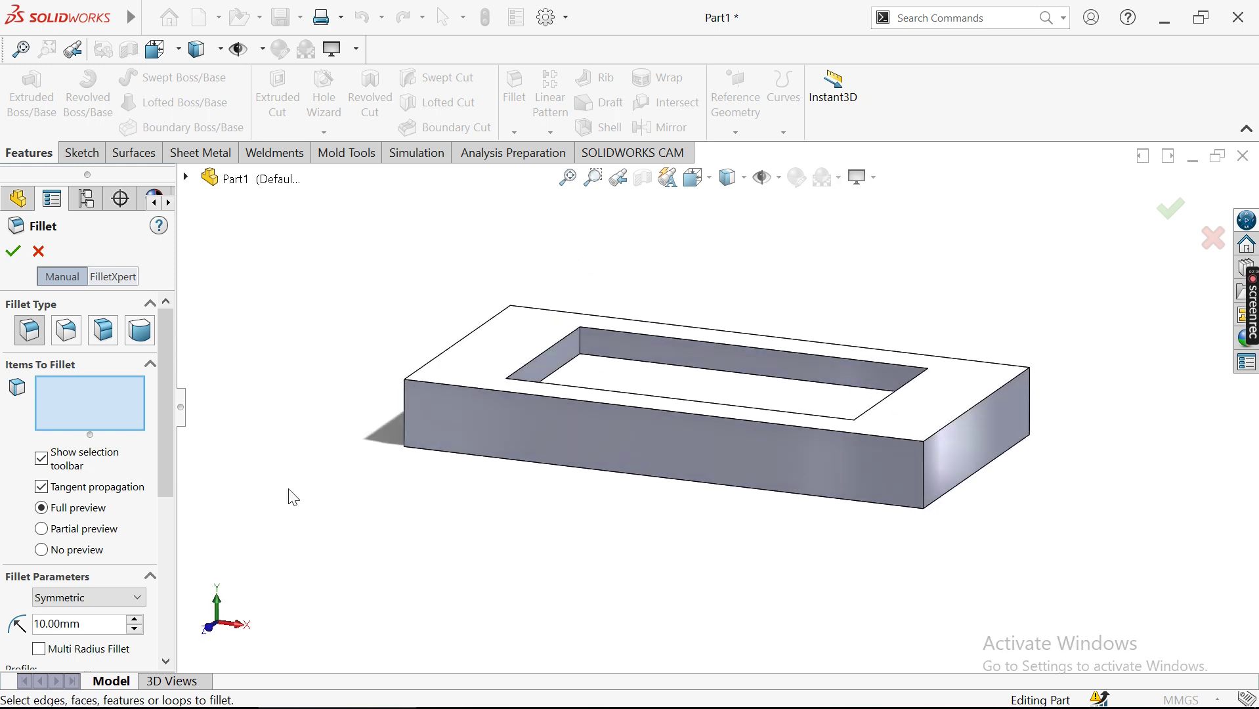
left_click(577, 343)
middle_click_drag(441, 309, 339, 347)
left_click(613, 366)
middle_click_drag(534, 329, 430, 493)
middle_click_drag(455, 388, 499, 460)
left_click(582, 448)
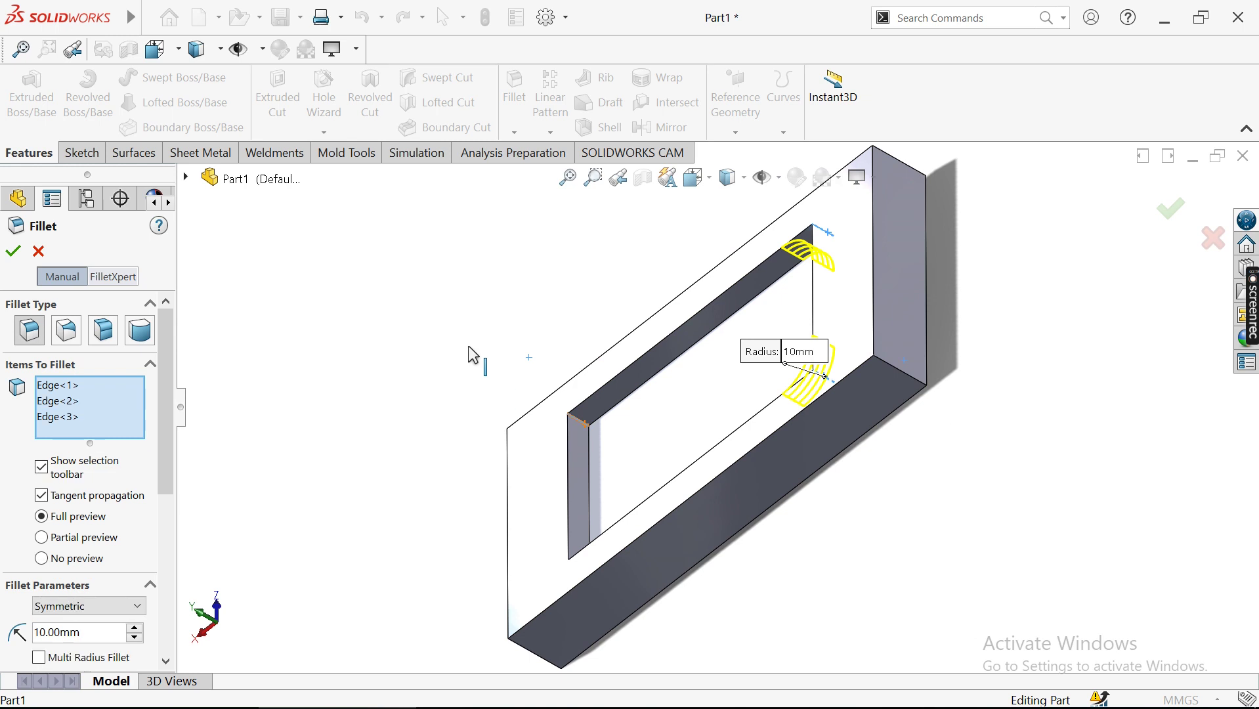
middle_click_drag(464, 351, 470, 495)
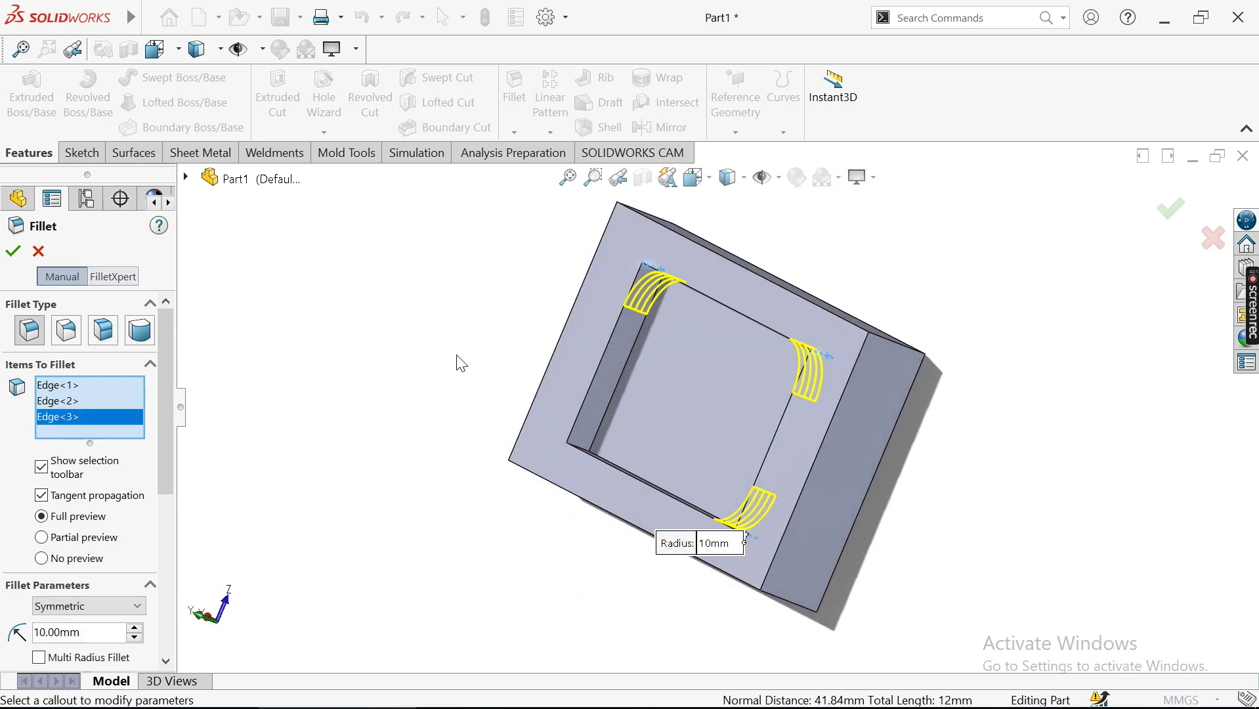
middle_click_drag(458, 360, 482, 402)
left_click(652, 391)
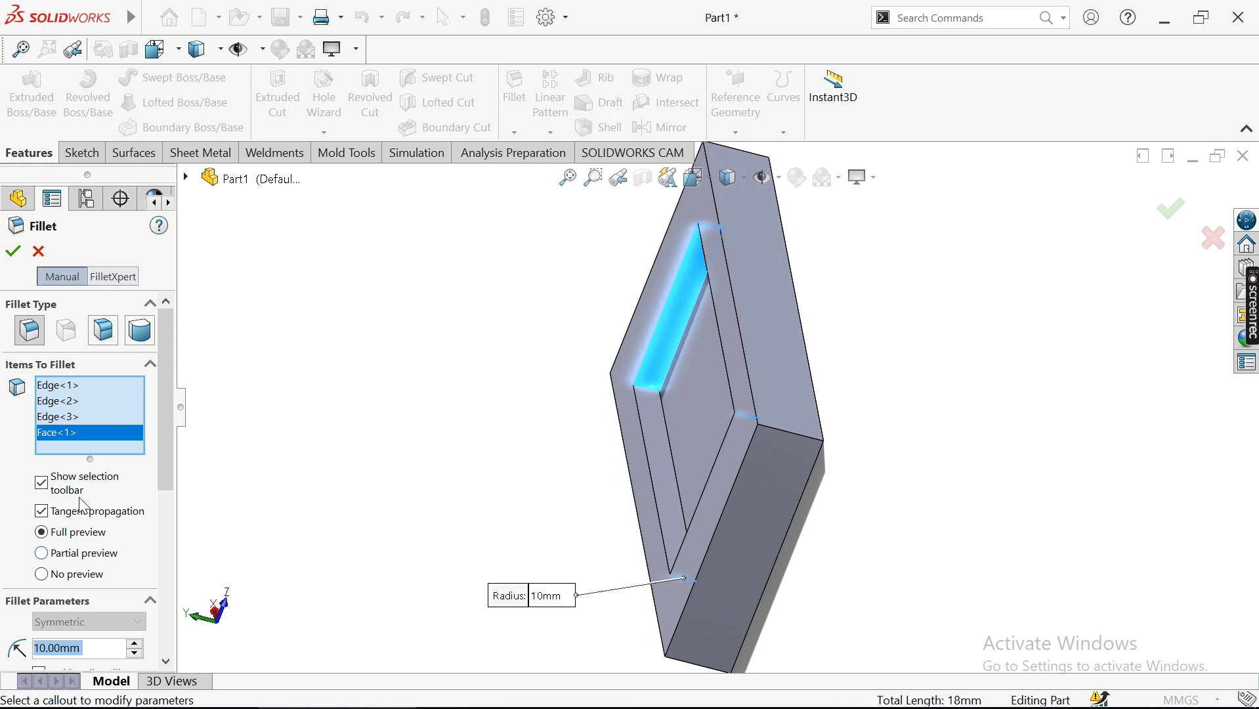
right_click(68, 434)
left_click(125, 444)
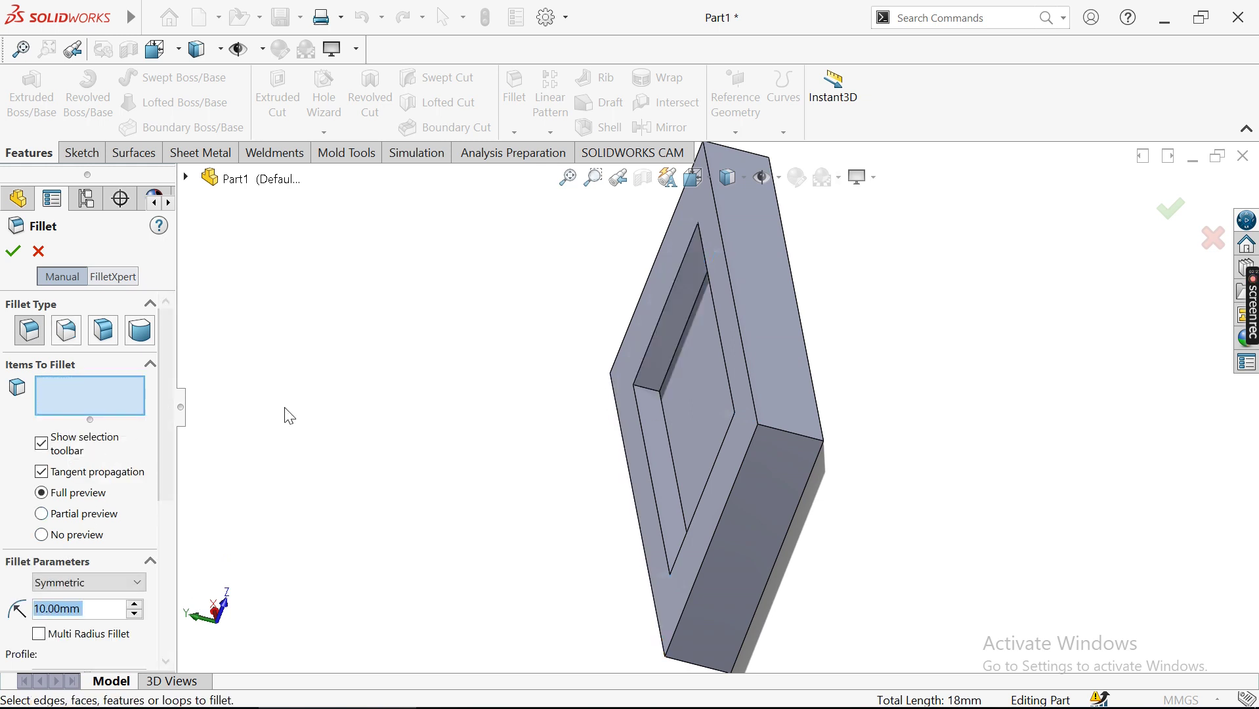
Fillet the four vertical corner edges of the rectangular pocket with a 5 mm radius
key("ctrl+7")
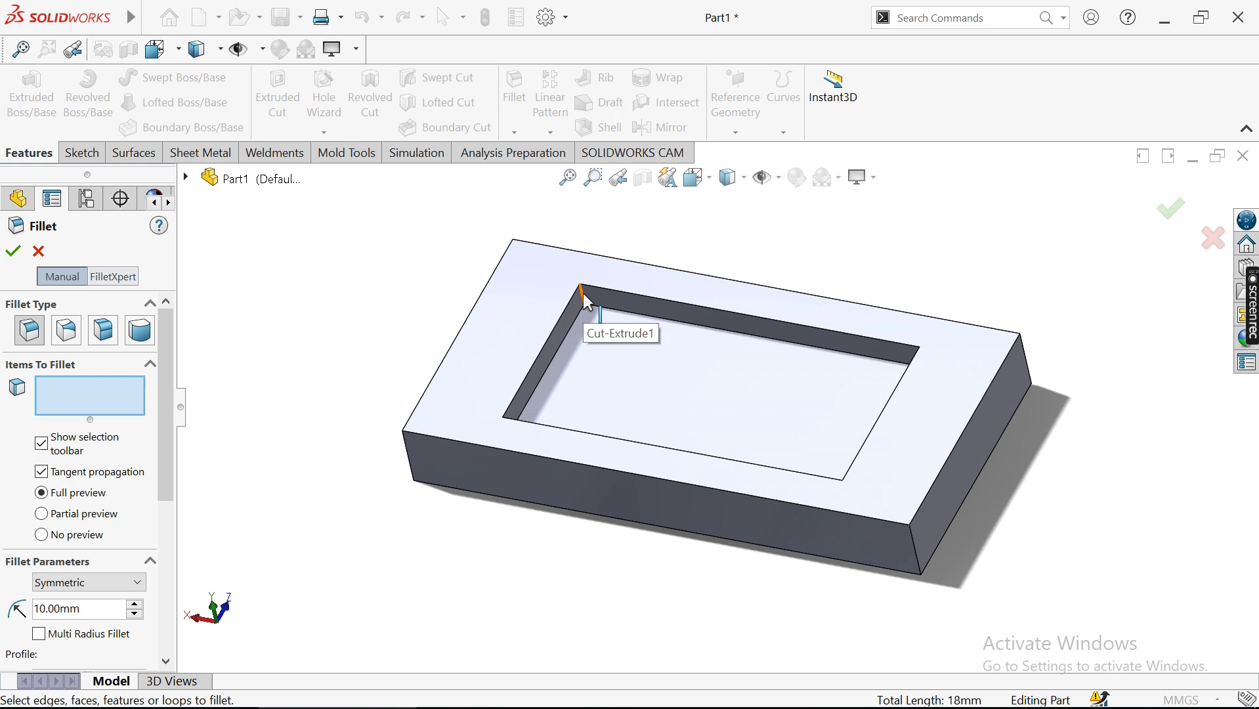
left_click(585, 297)
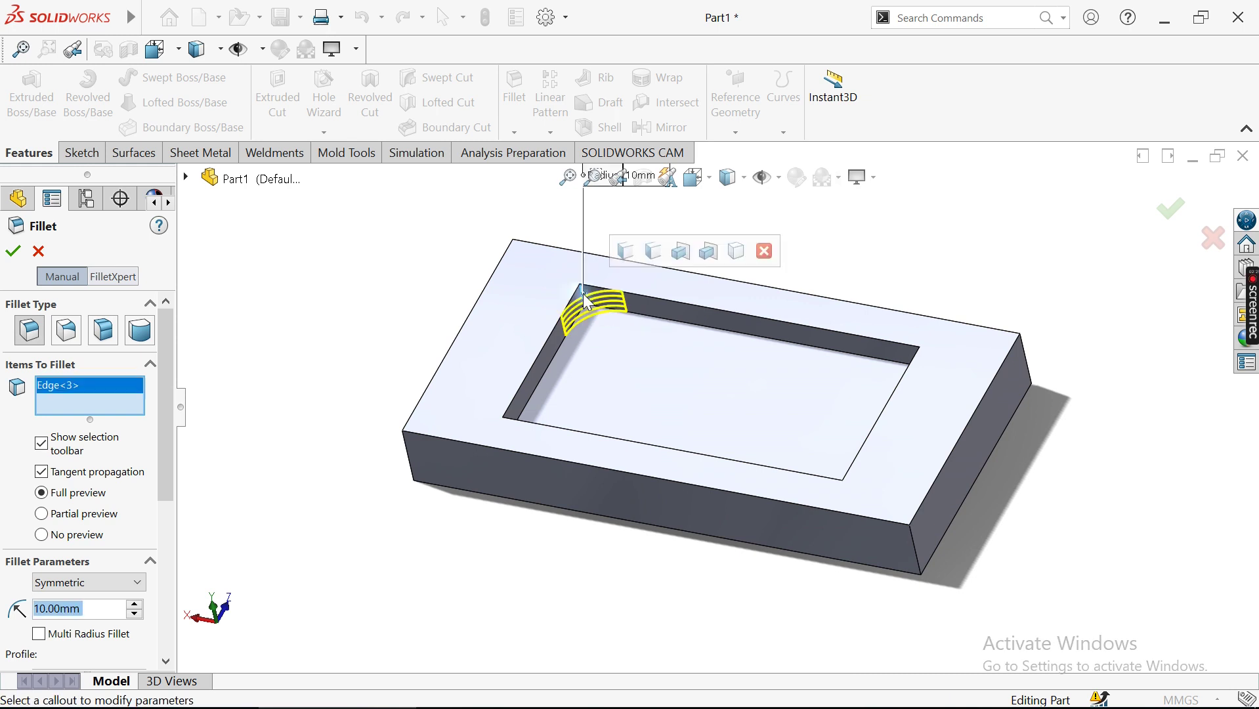
left_click(619, 258)
left_click_drag(166, 402, 160, 577)
scroll(161, 578, "up", 5)
left_click_drag(81, 433, 42, 436)
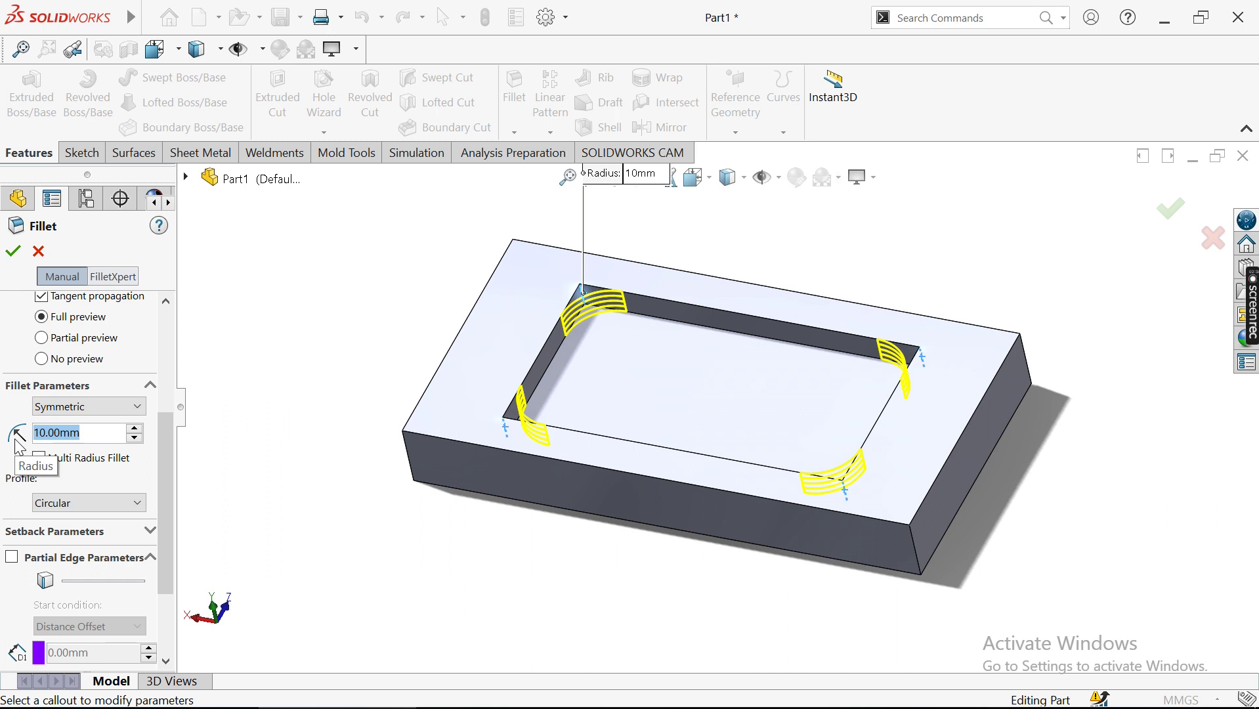
key("Return")
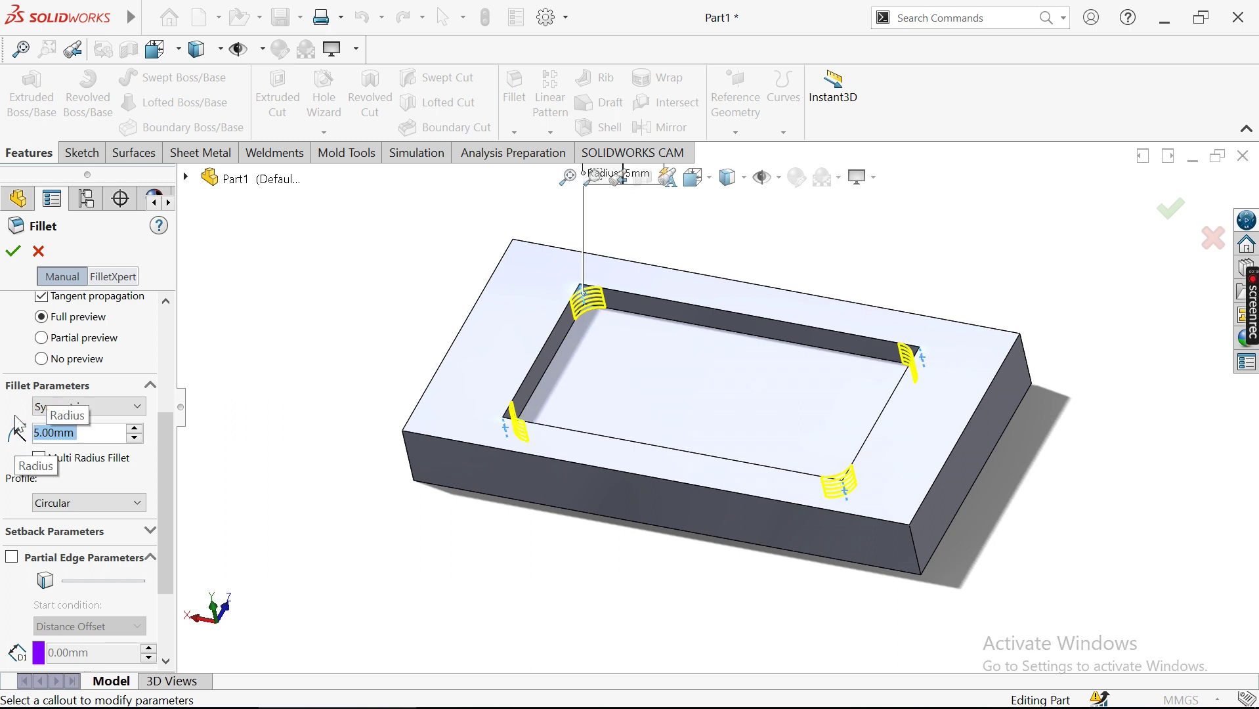
middle_click_drag(358, 343, 354, 284)
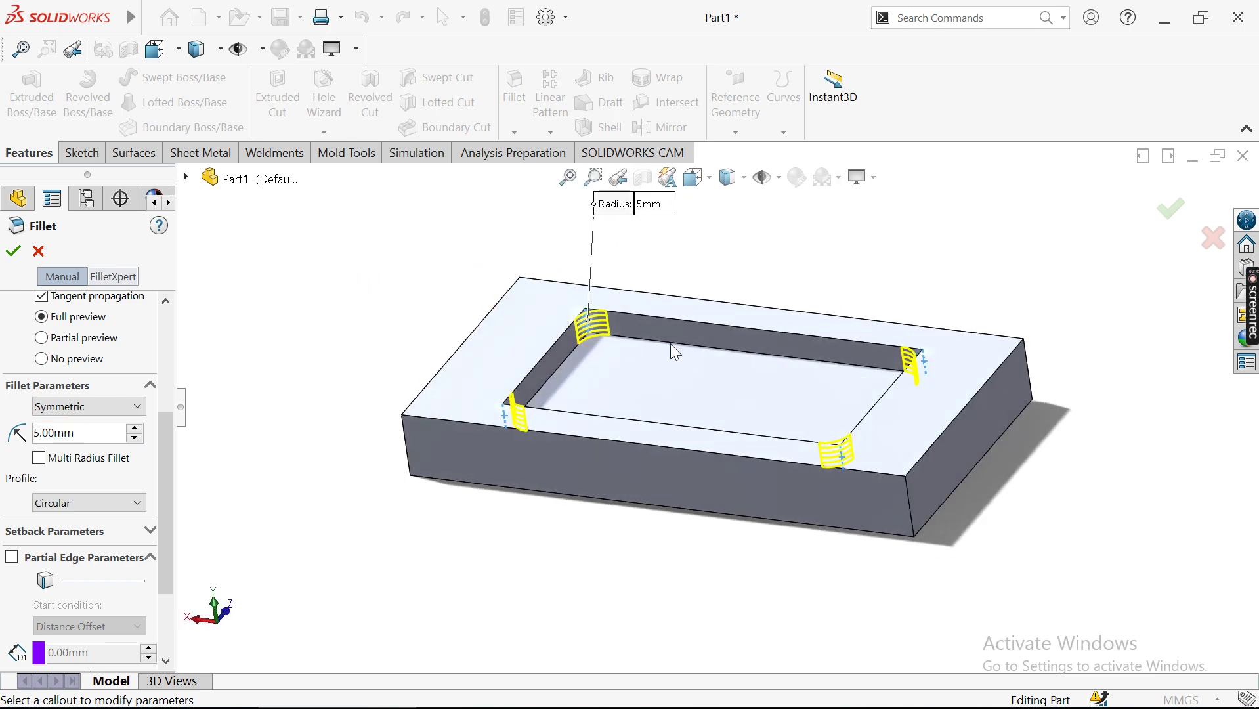
middle_click_drag(449, 337, 402, 322)
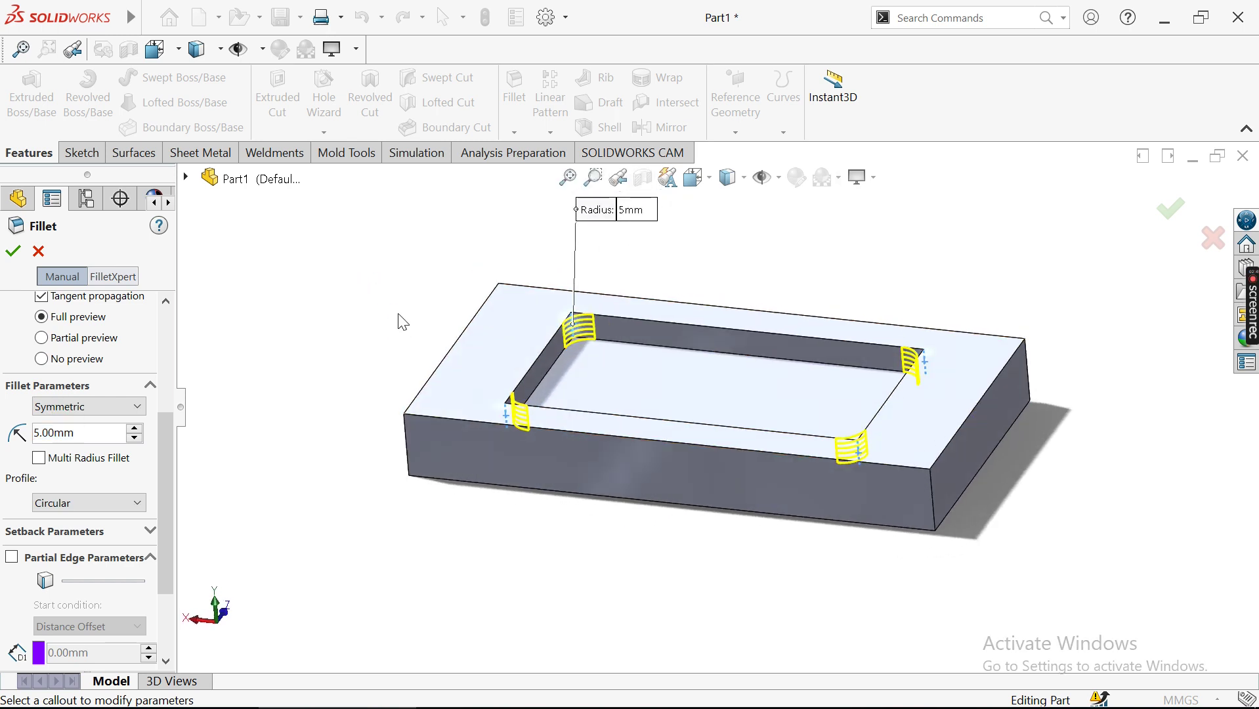
key("Return")
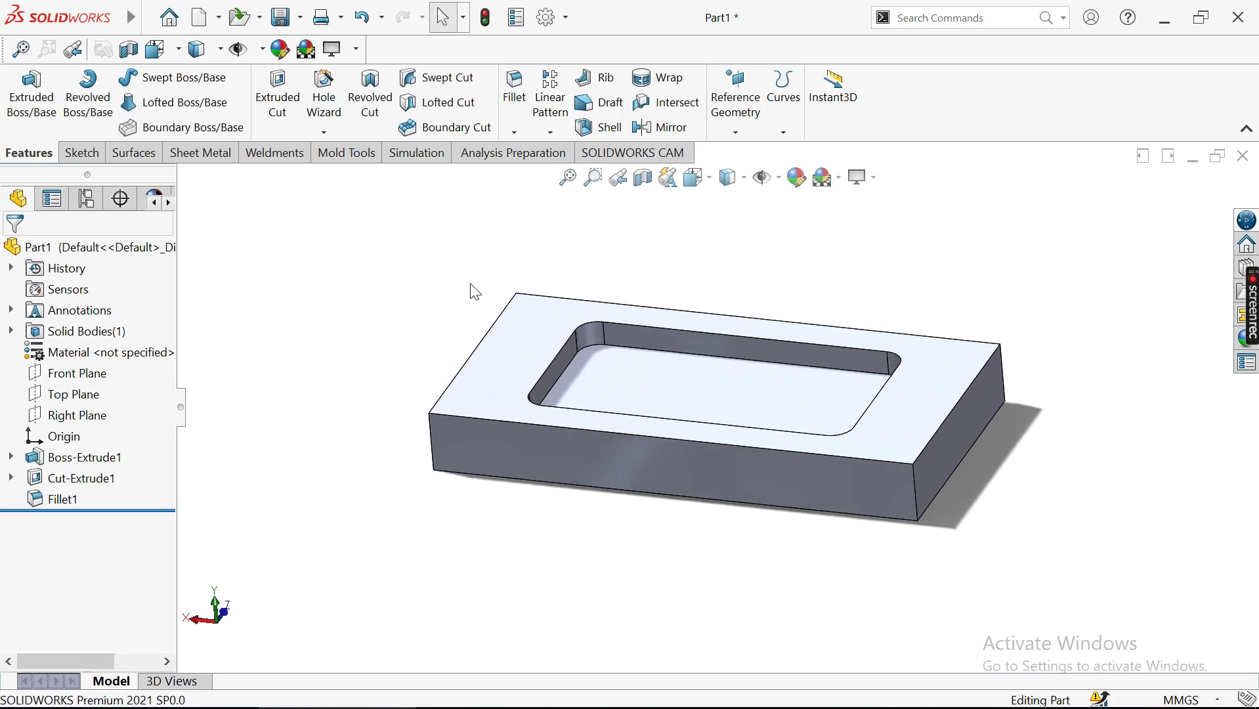
Show the finished part in isometric view and bring up the SOLIDWORKS CAM commands
middle_click_drag(470, 287, 503, 244)
left_click(699, 178)
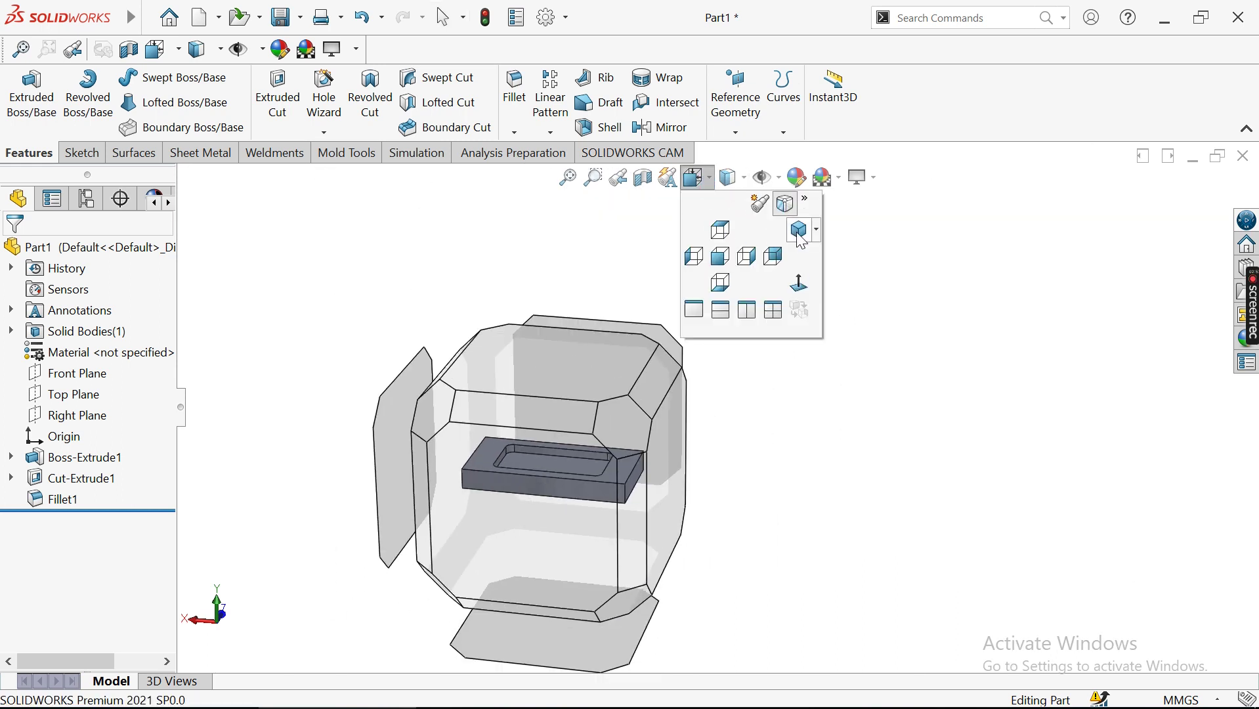
left_click(800, 236)
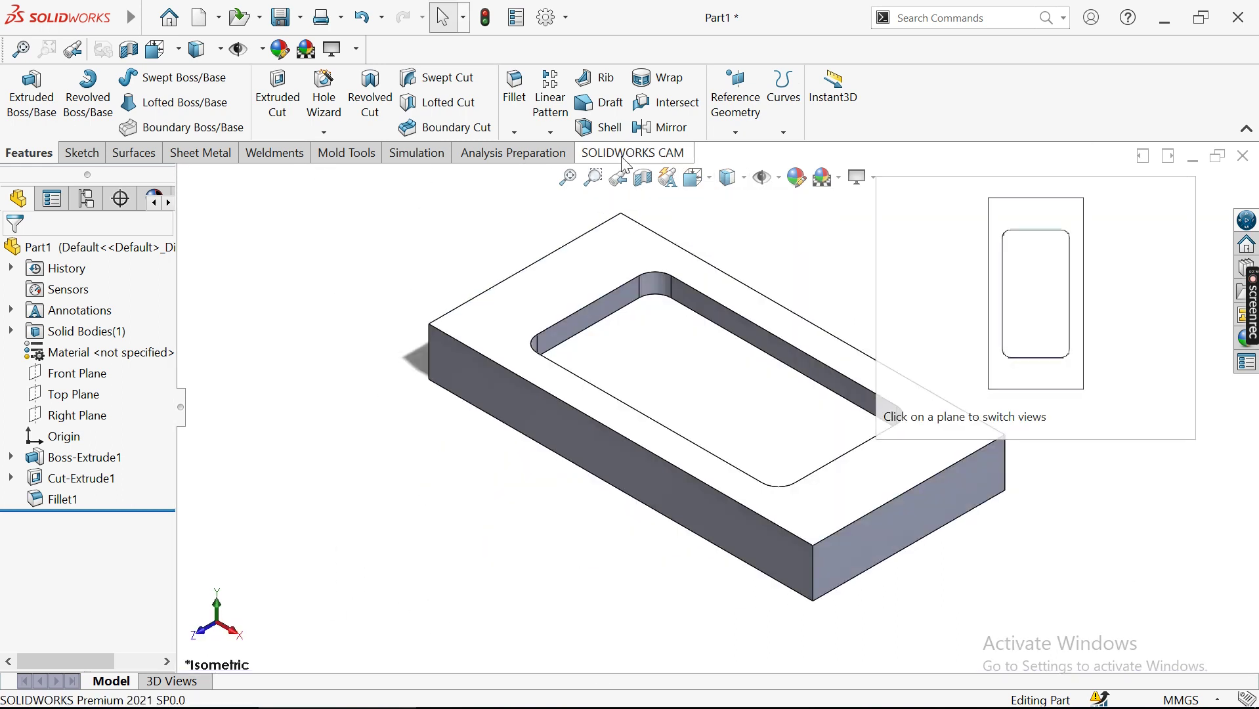
left_click(631, 153)
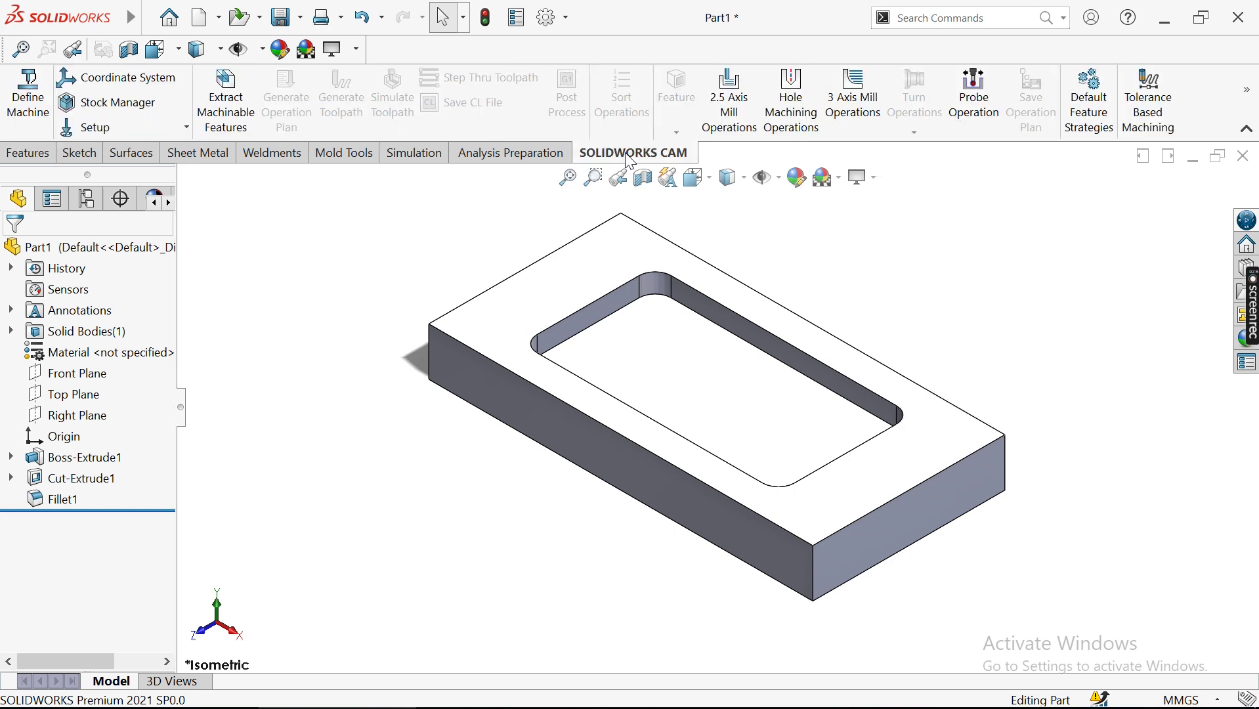
Check the available command sets and the add-ins list for SOLIDWORKS CAM 2021
right_click(632, 160)
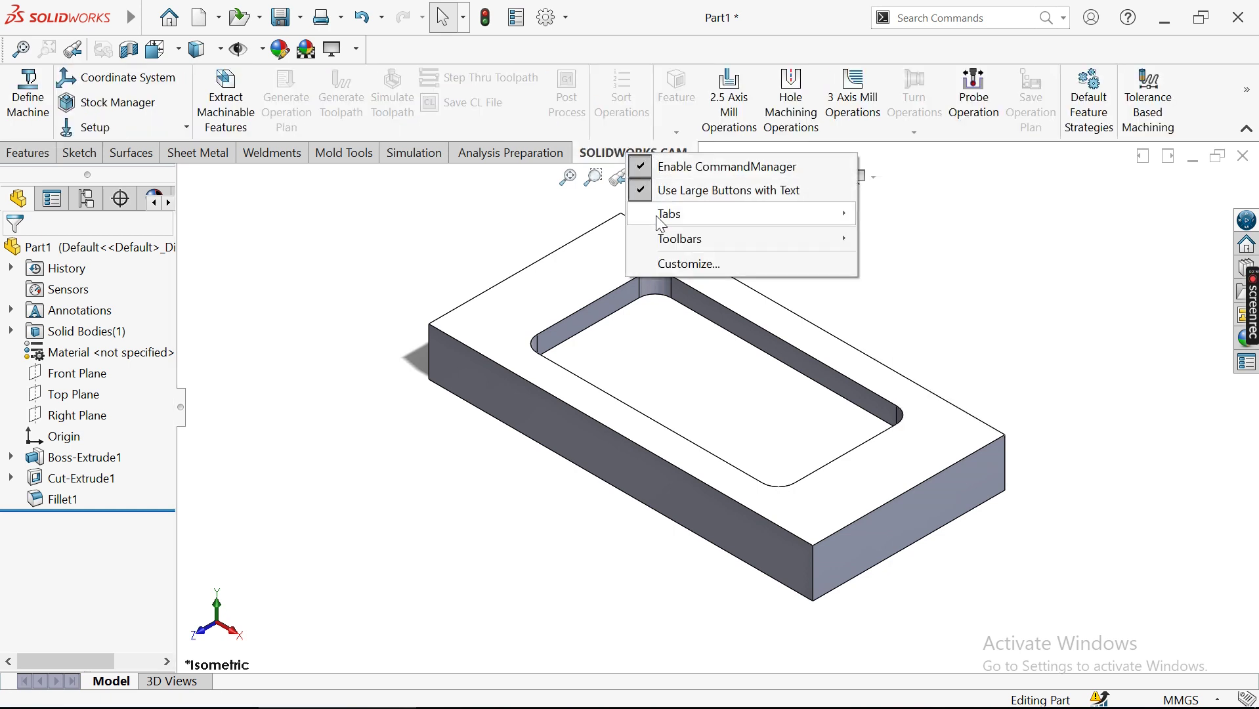
mouse_move(676, 214)
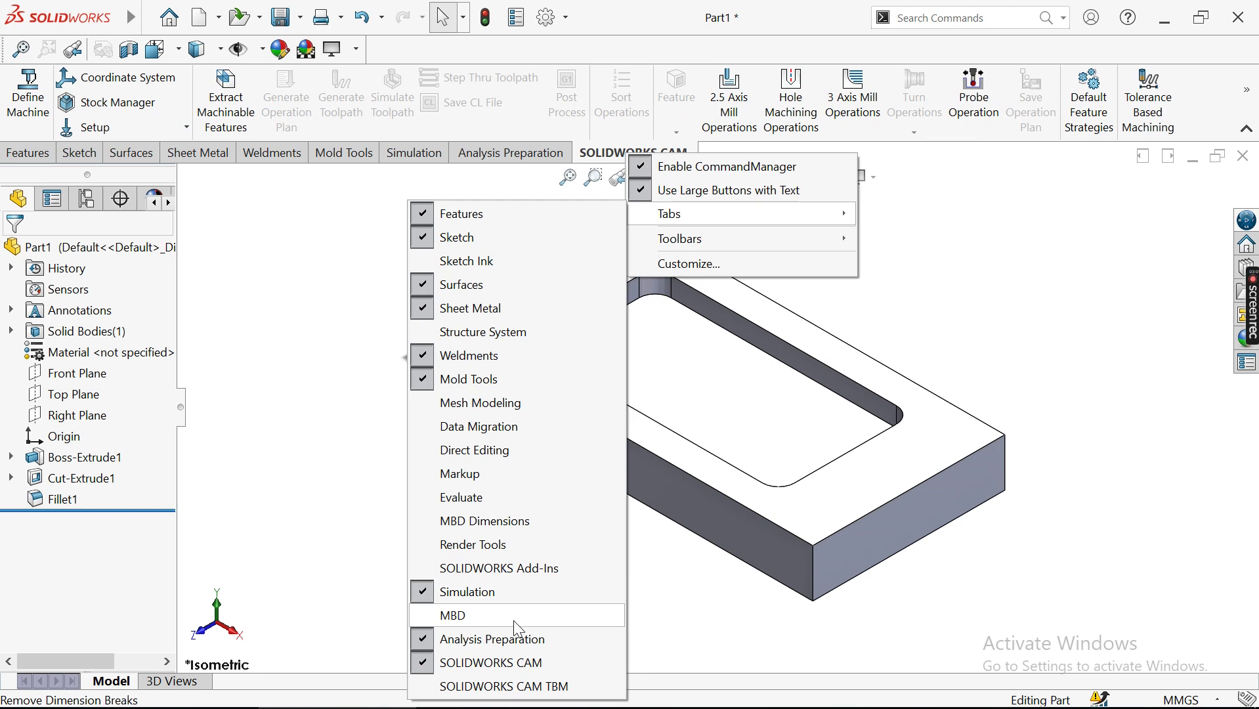
left_click(352, 523)
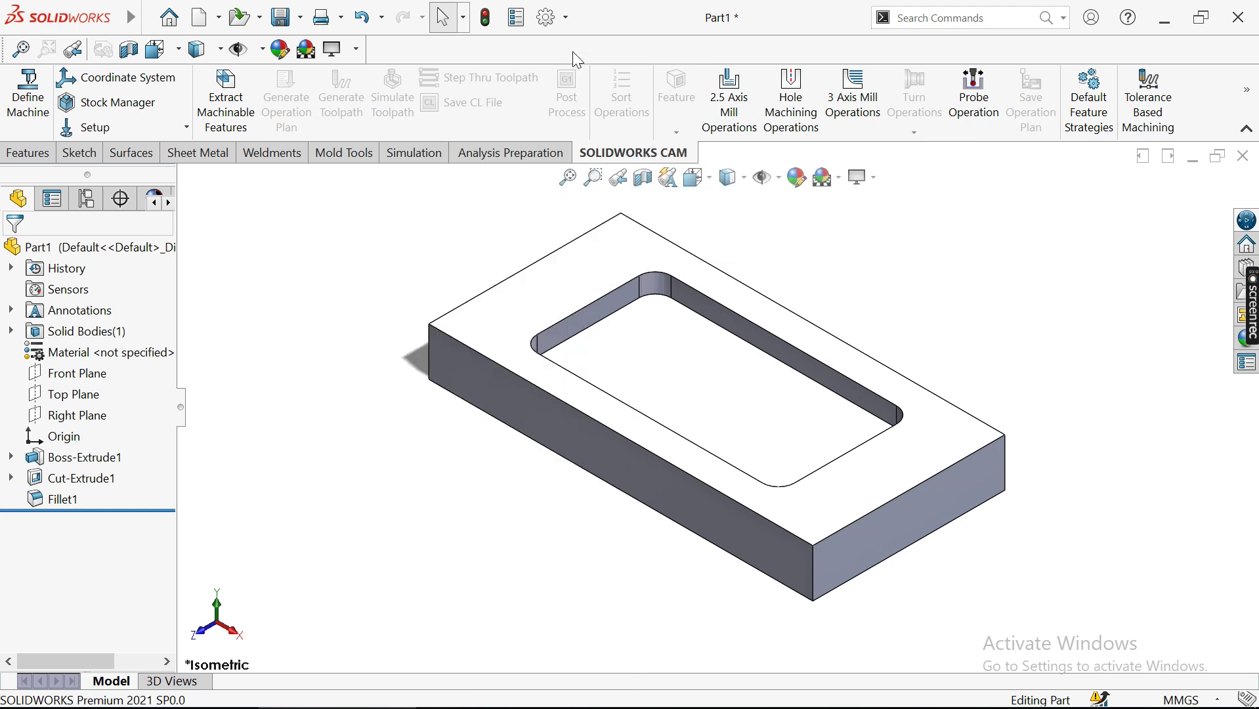
left_click(565, 17)
left_click(579, 93)
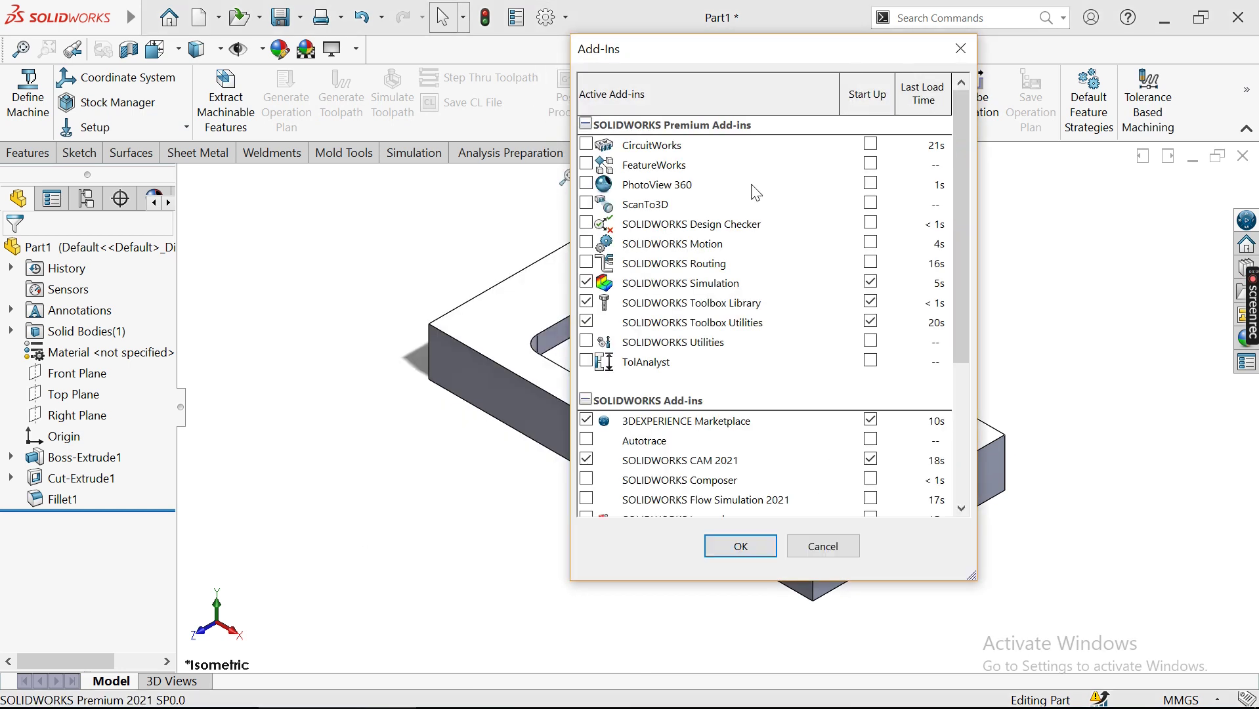
left_click_drag(781, 55, 712, 44)
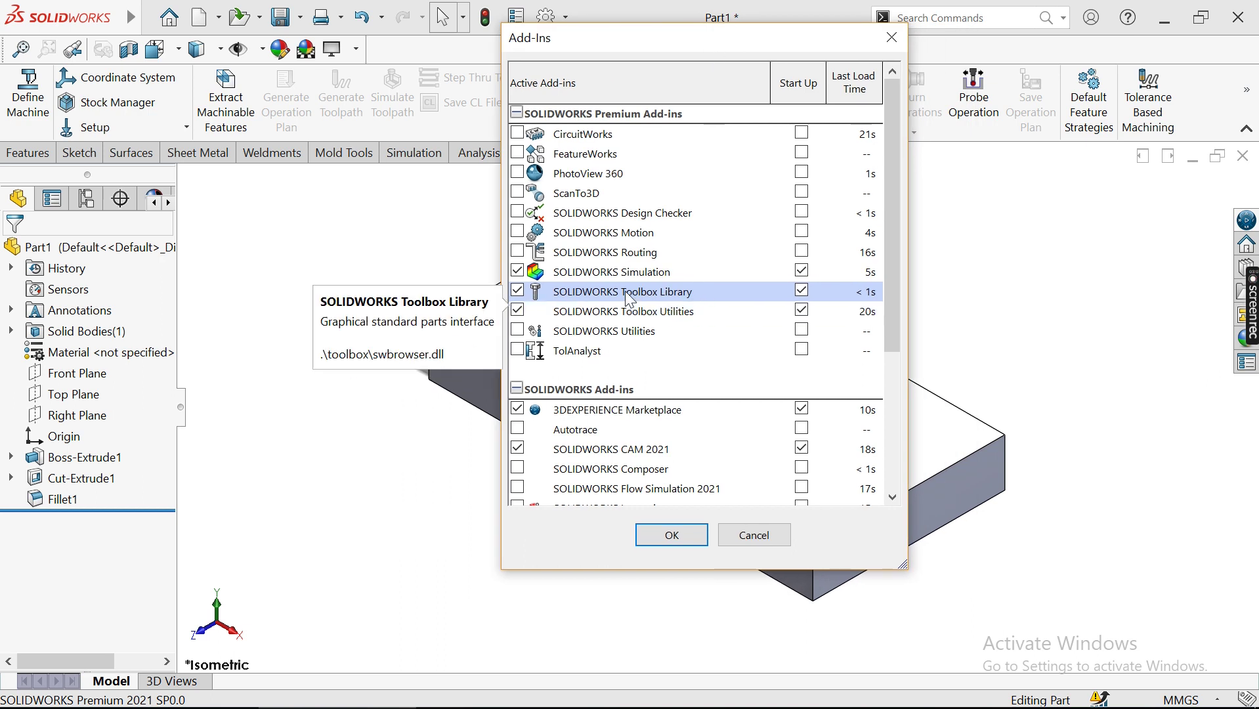
scroll(610, 401, "down", 2)
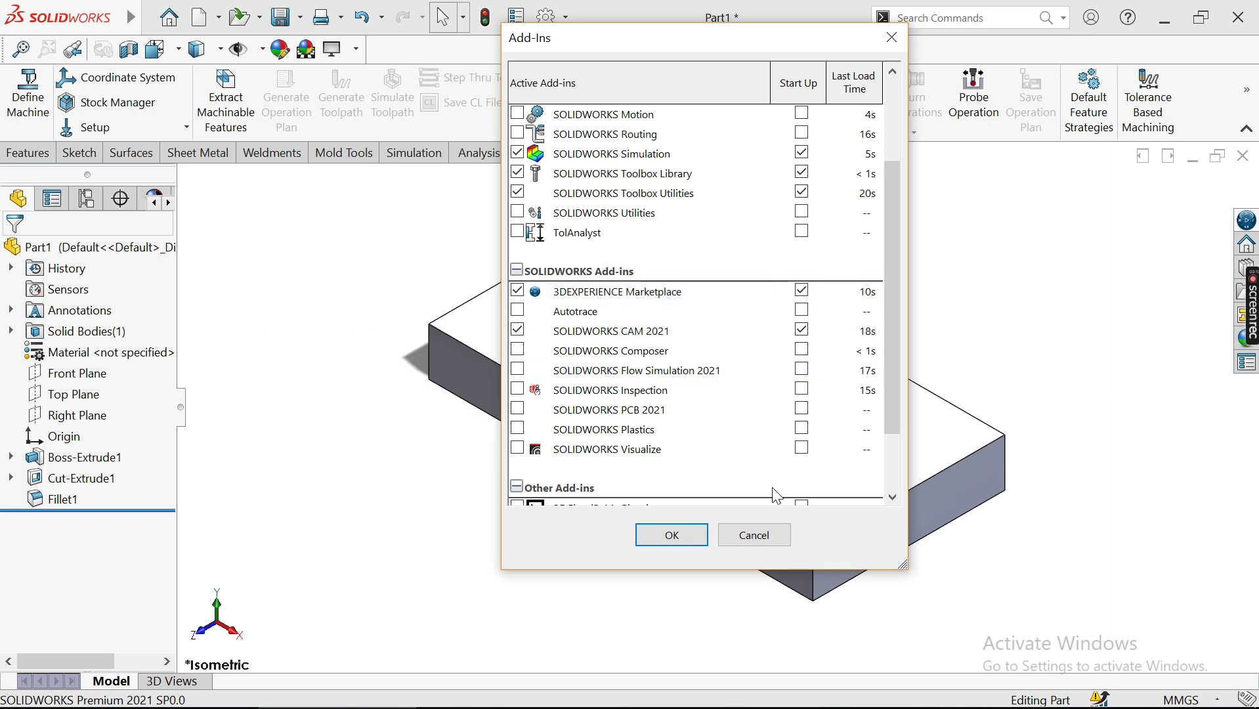
left_click(892, 38)
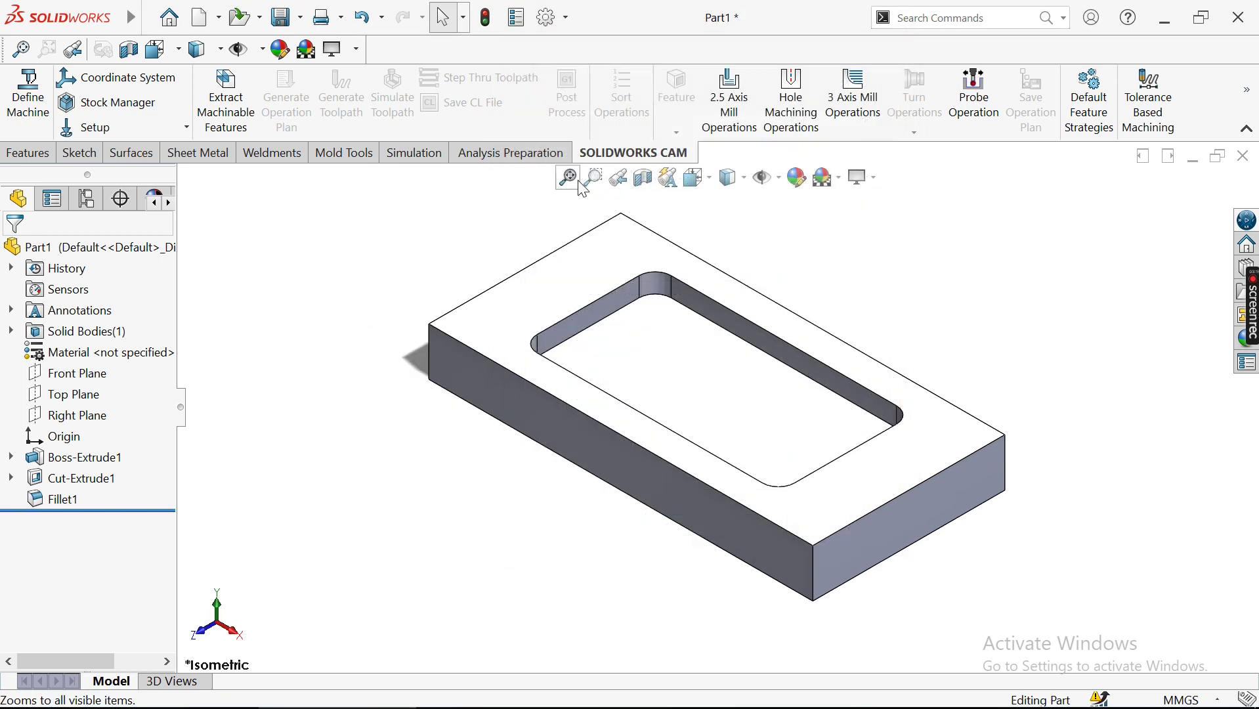
Widen the feature tree pane so that the CAM feature, operation and tool trees are accessible
middle_click_drag(387, 328, 405, 302)
mouse_move(568, 209)
middle_mouse_down()
mouse_move(436, 239)
mouse_move(421, 211)
mouse_move(477, 211)
mouse_move(482, 239)
mouse_move(473, 236)
middle_mouse_up()
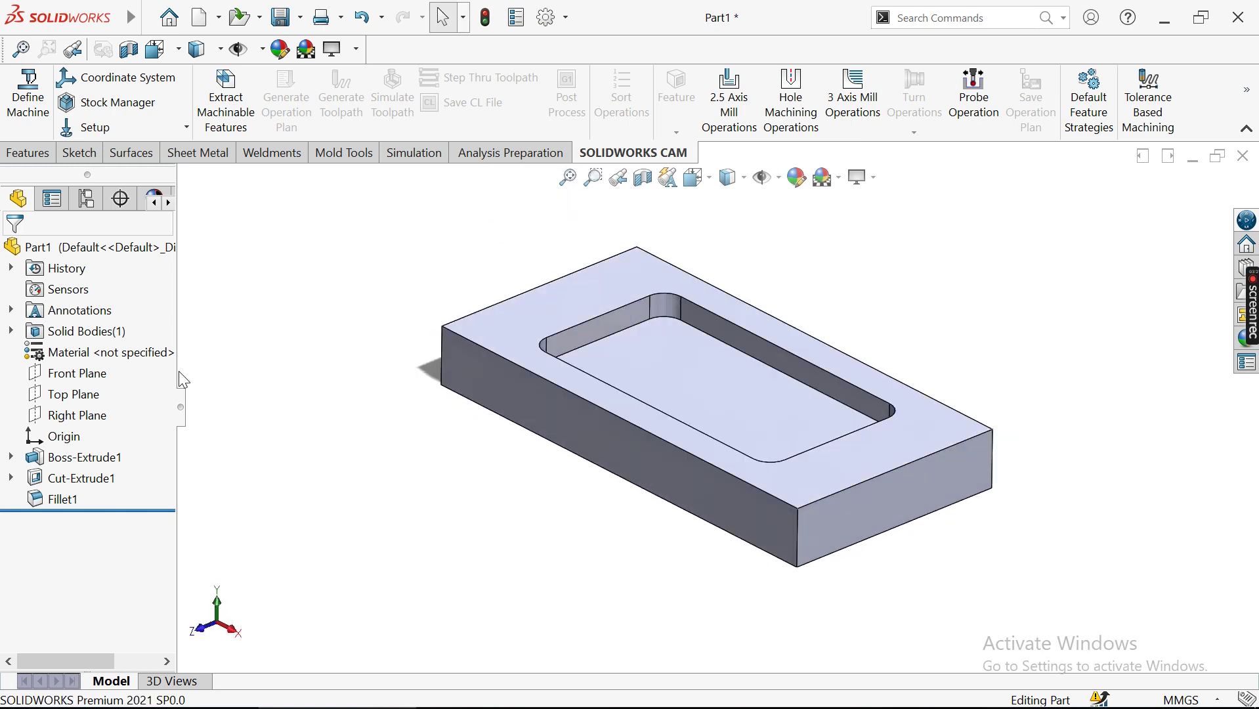
left_click_drag(228, 316, 312, 316)
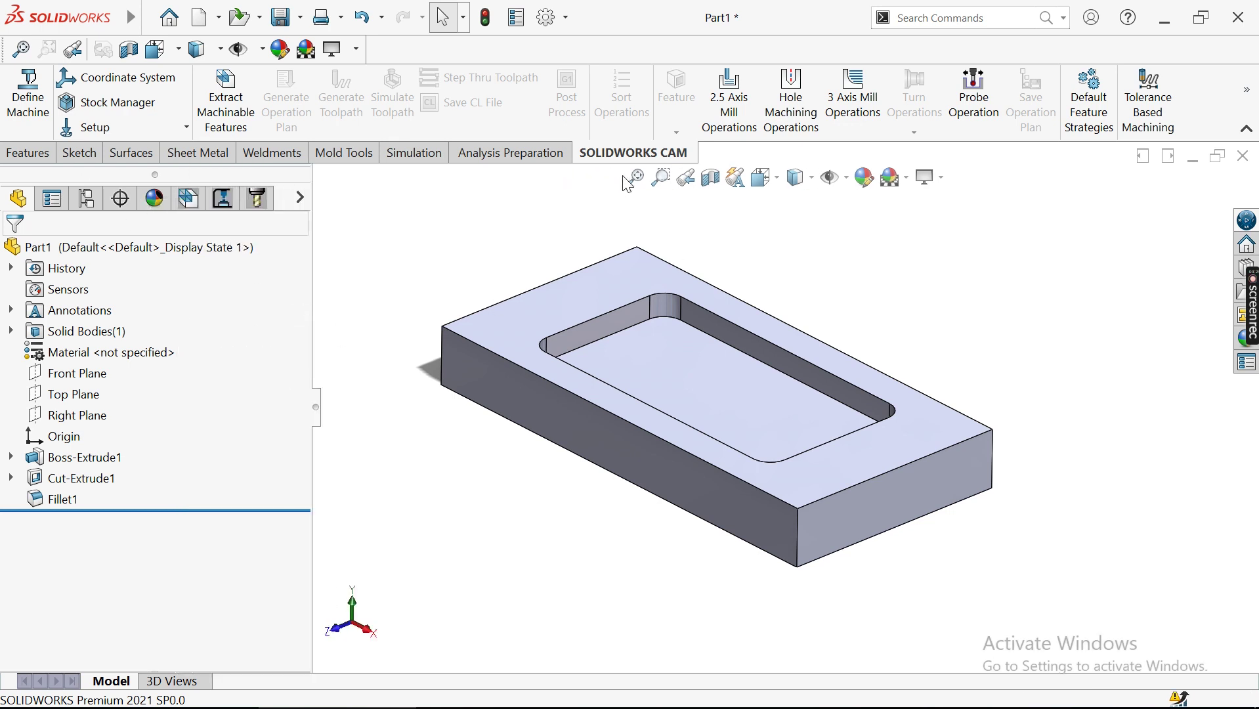
left_click(686, 177)
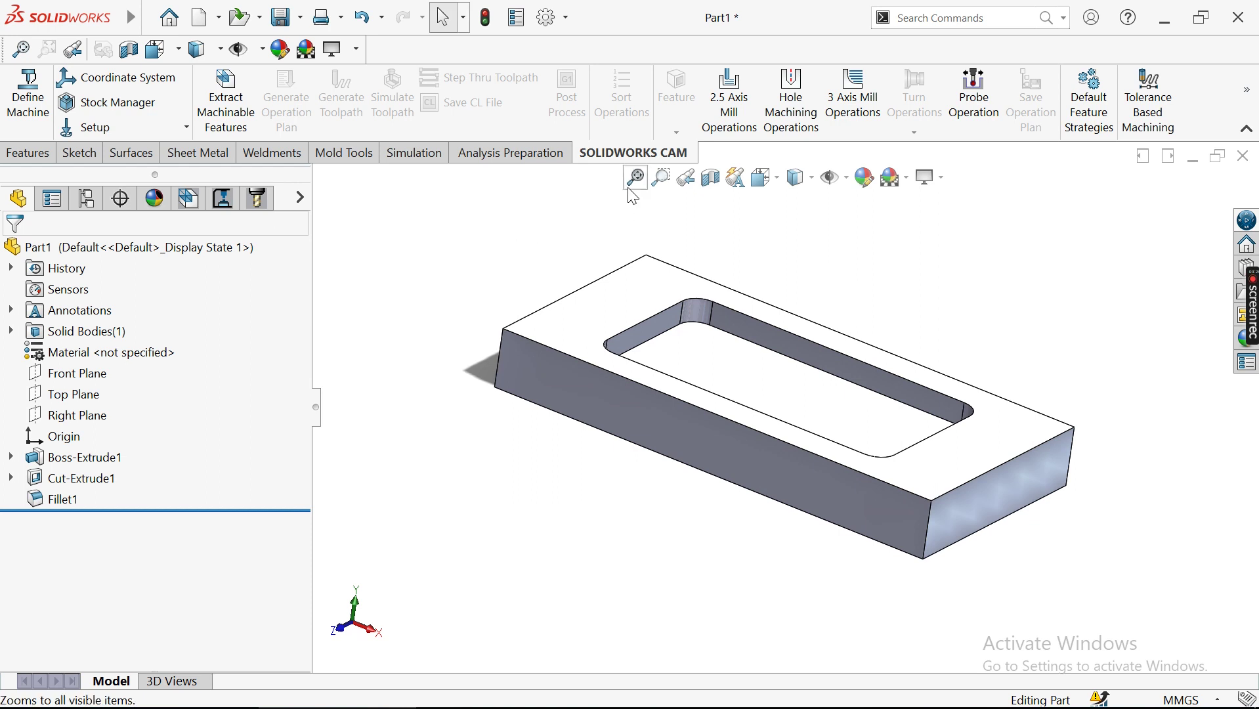
left_click(635, 177)
mouse_move(538, 256)
middle_mouse_down()
mouse_move(510, 247)
mouse_move(540, 259)
middle_mouse_up()
left_click(640, 173)
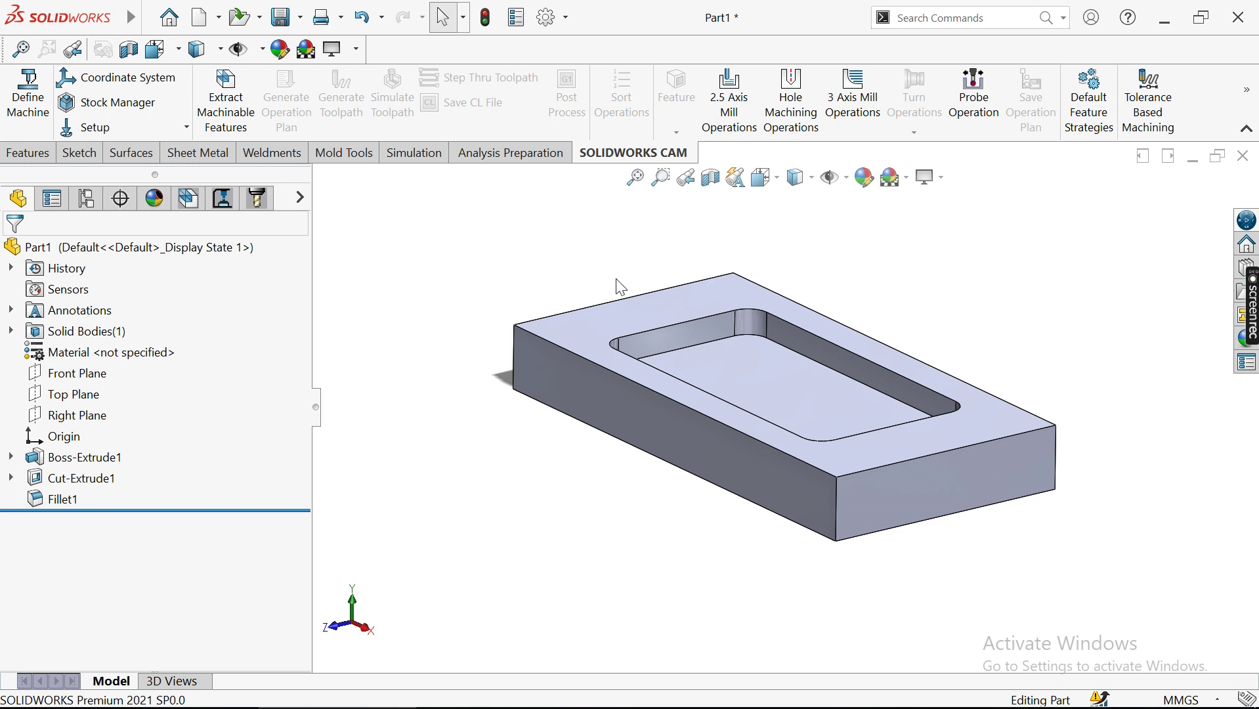
middle_click_drag(629, 236, 585, 252)
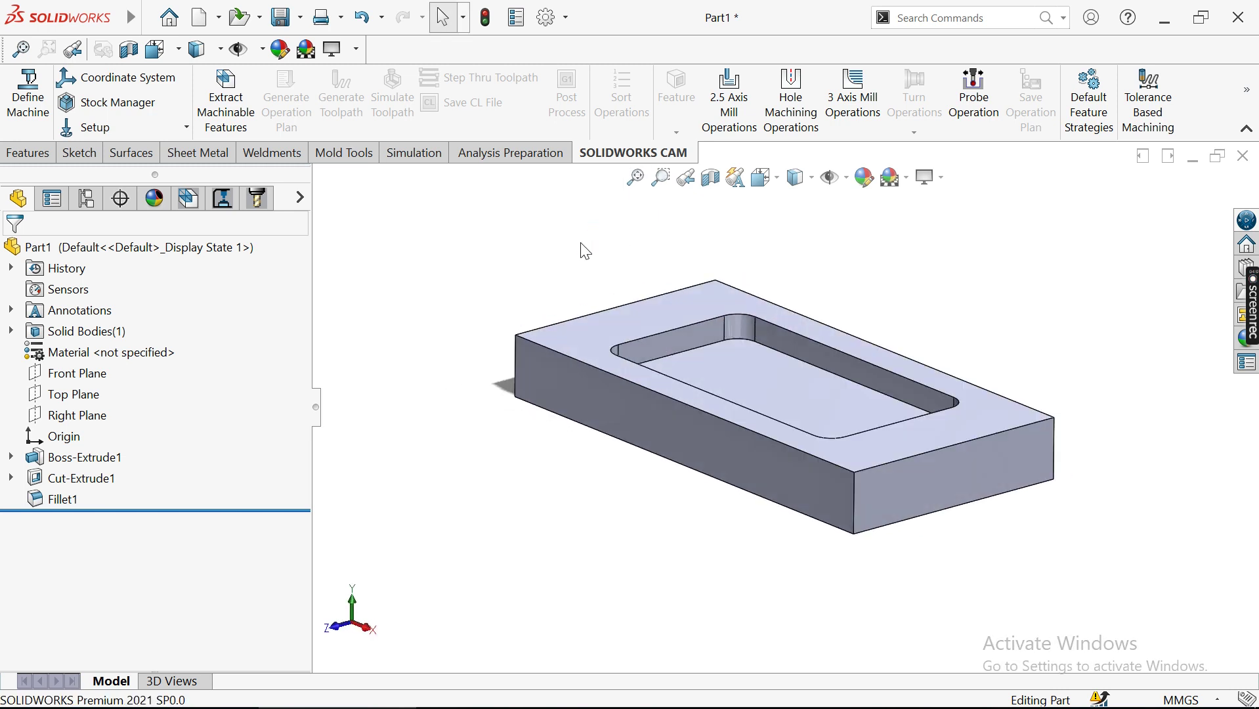
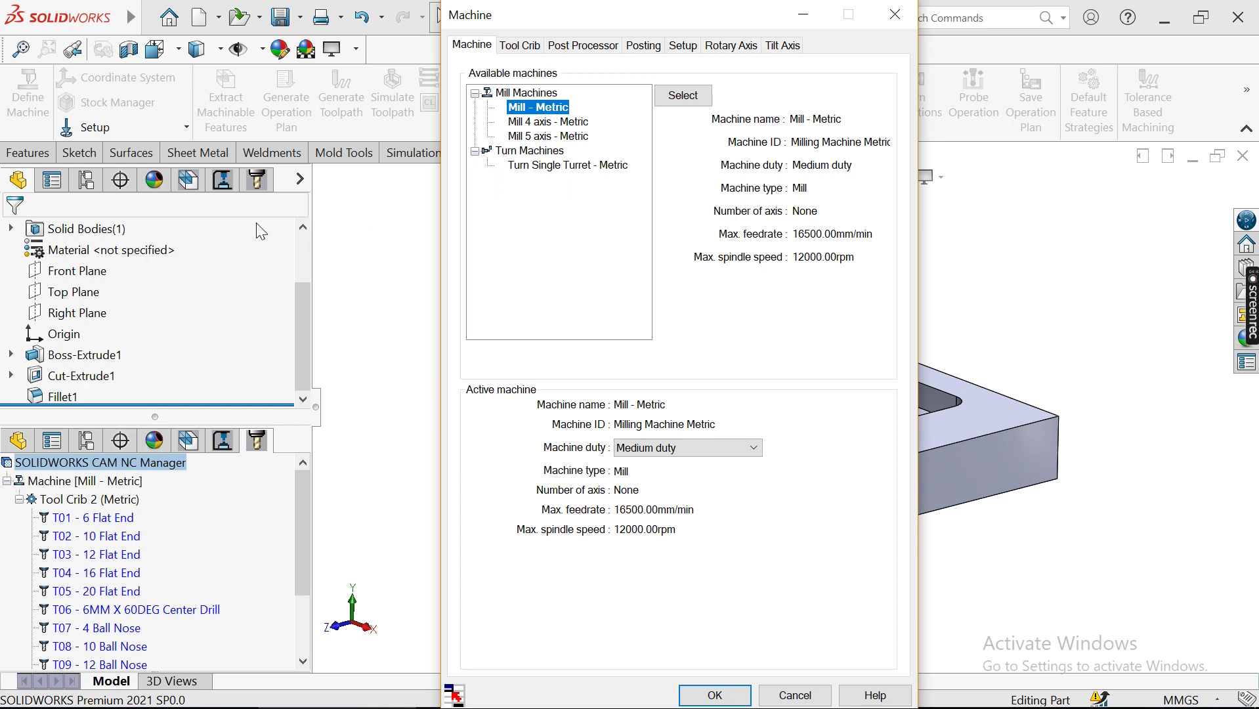
Compare the specifications of the Mill - Metric, Mill 4 axis - Metric and Mill 5 axis - Metric machines
left_click(581, 123)
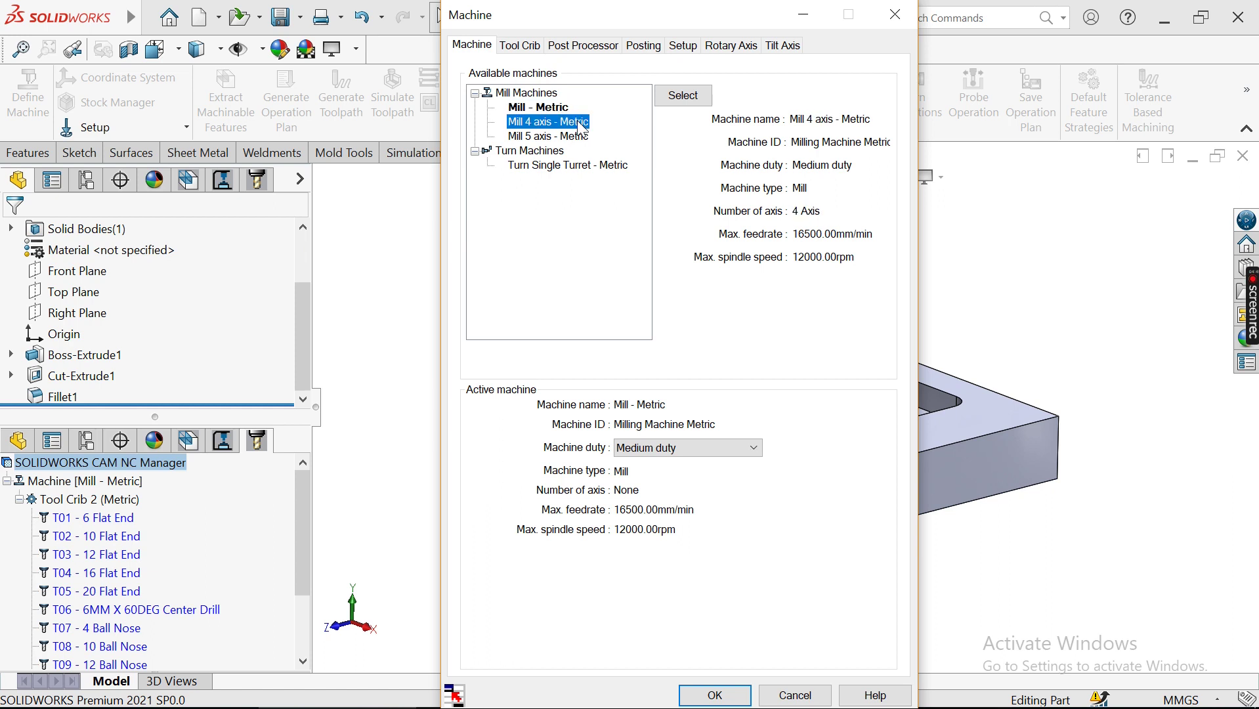
left_click(553, 109)
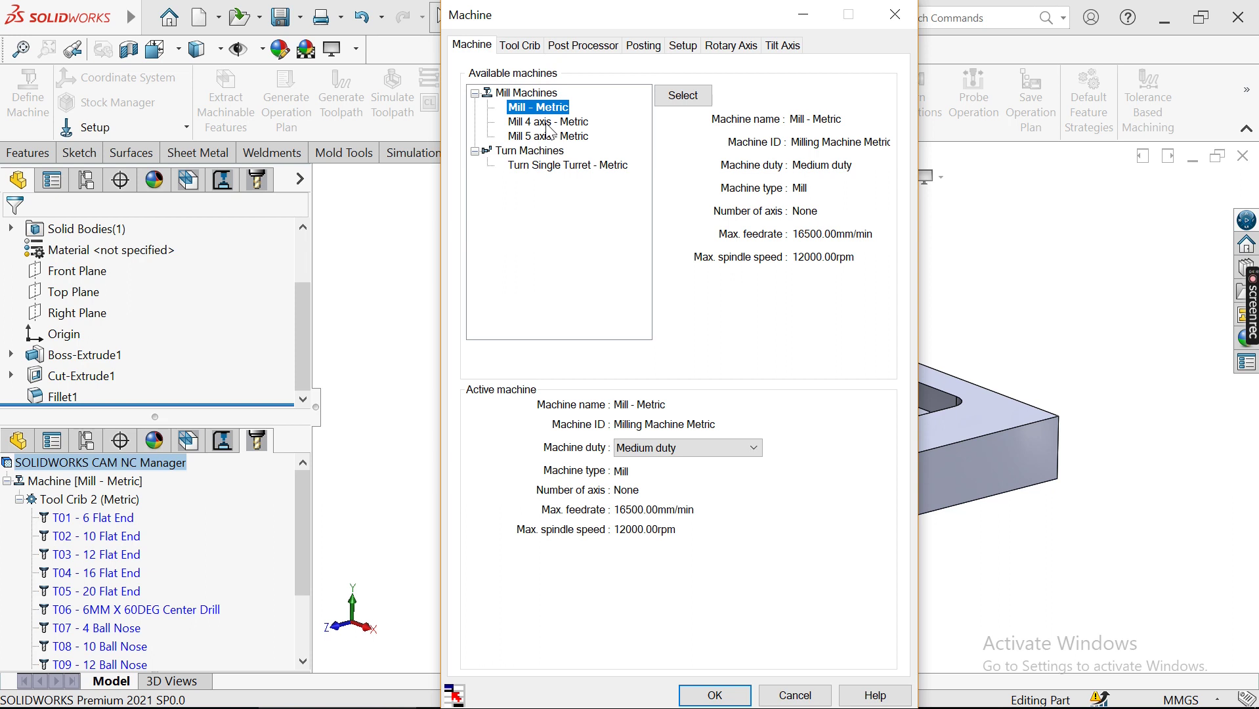
left_click(546, 123)
left_click(550, 109)
left_click(566, 123)
left_click(563, 137)
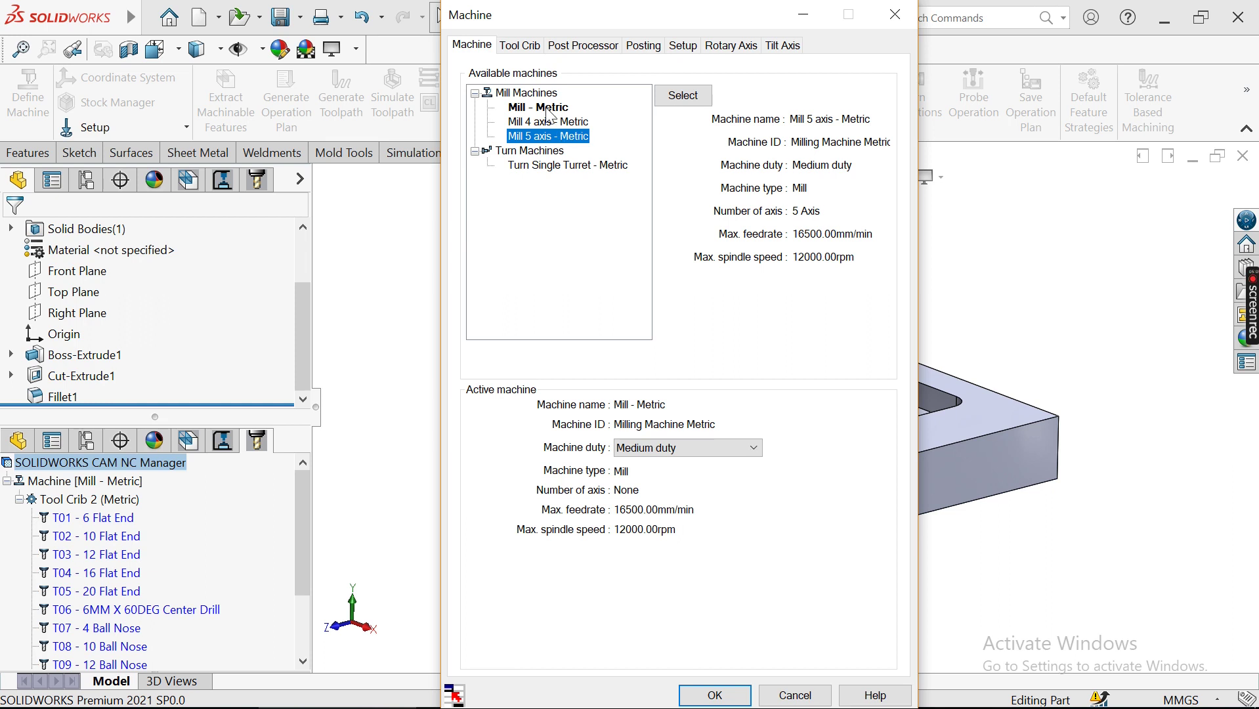
Set Mill - Metric as the active machine and accept the machine definition
left_click(547, 109)
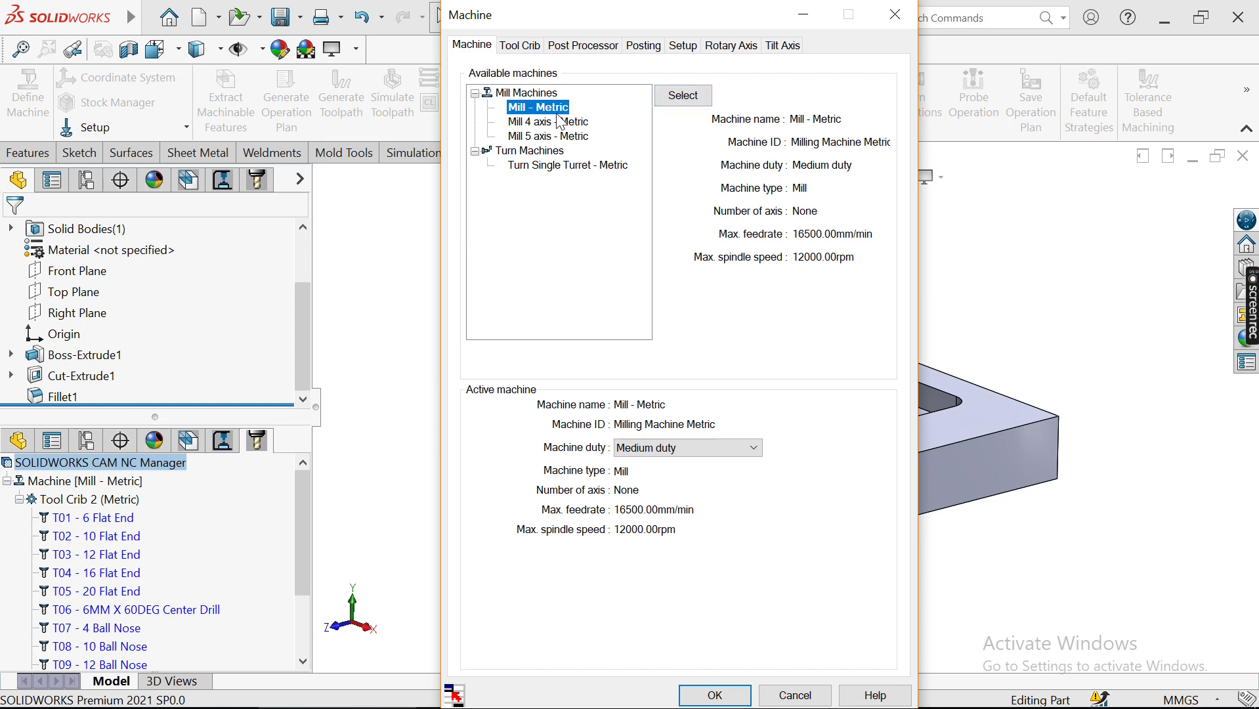
left_click(677, 103)
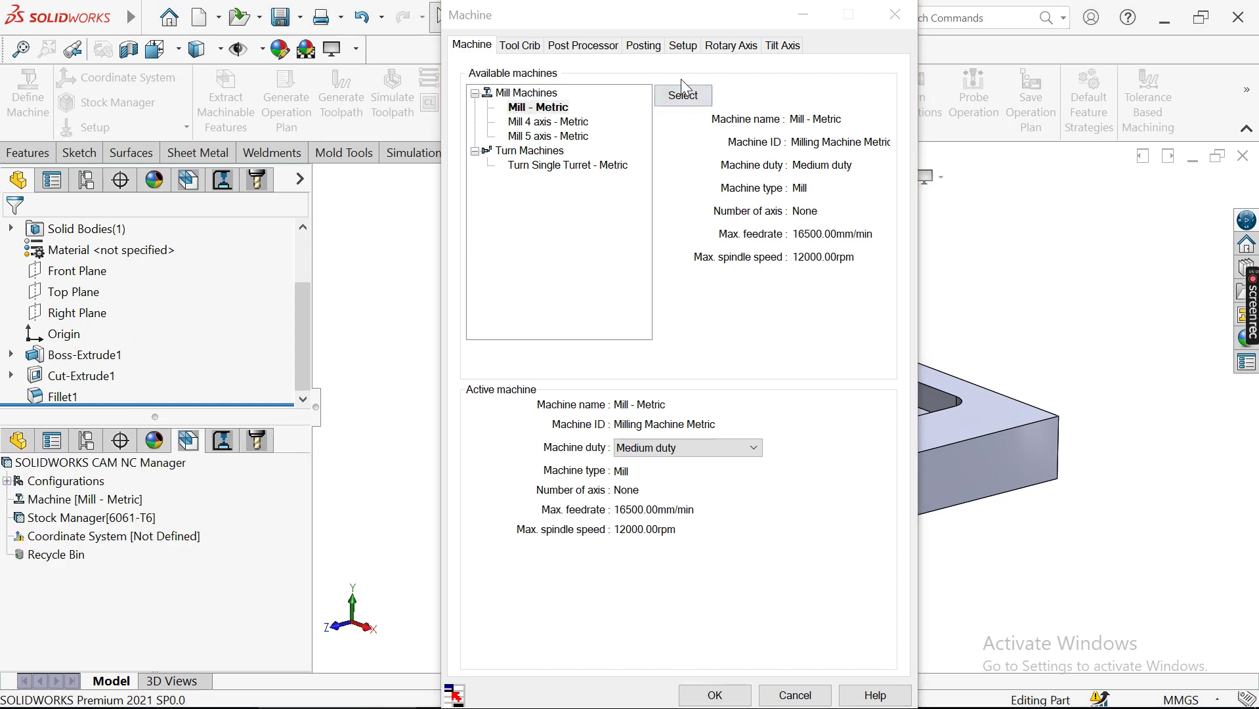
left_click_drag(691, 19, 643, 25)
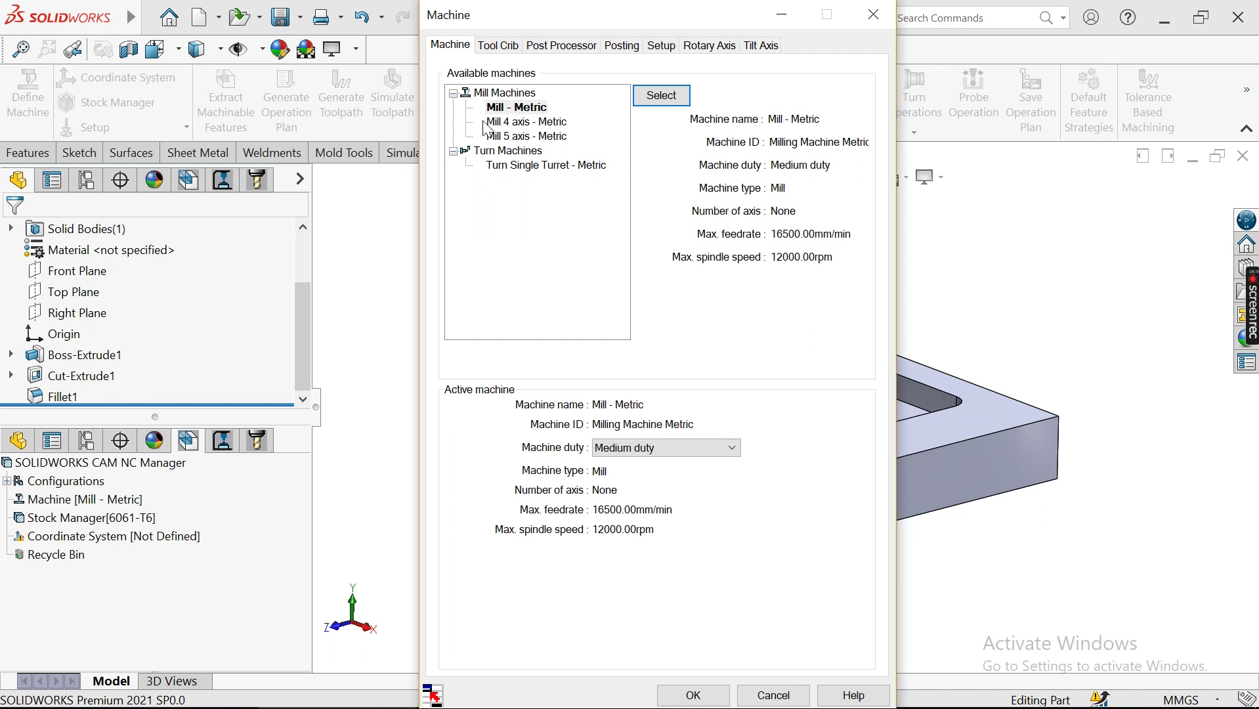
left_click(694, 695)
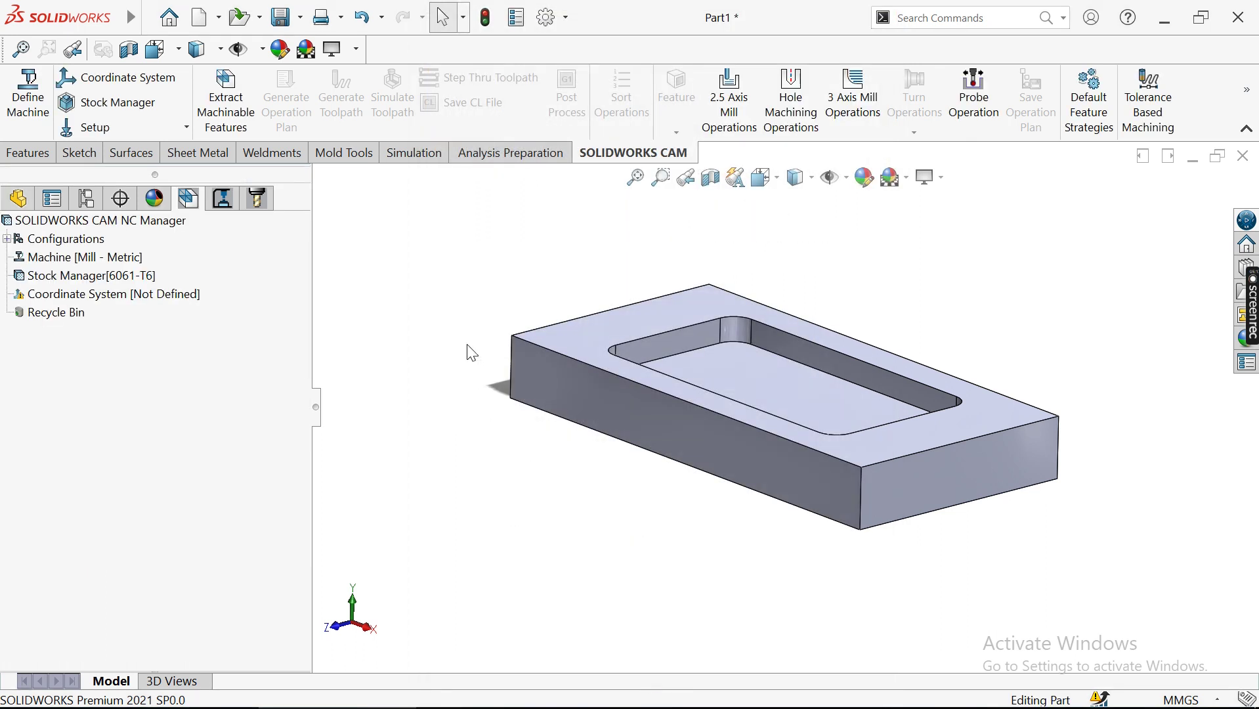
left_click(661, 177)
mouse_move(577, 227)
middle_mouse_down()
mouse_move(566, 224)
mouse_move(578, 223)
middle_mouse_up()
left_click(635, 178)
left_click(635, 178)
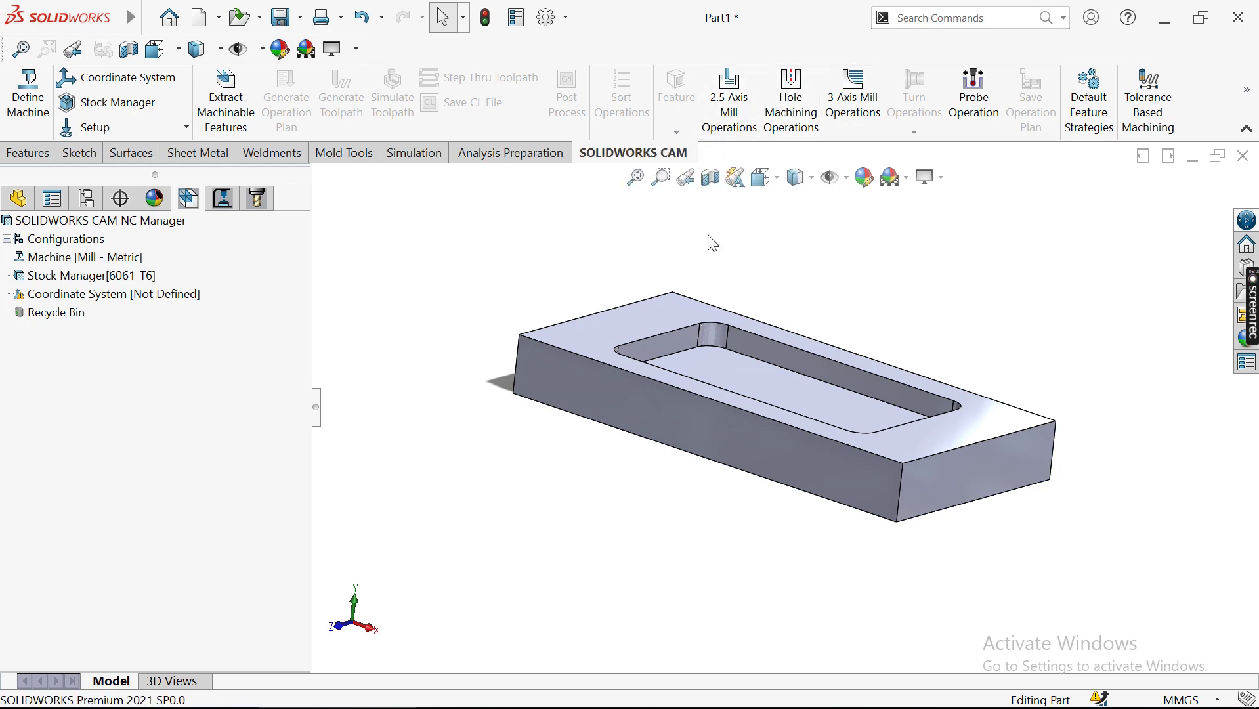
middle_click_drag(618, 218, 570, 231)
left_click(635, 177)
left_click(635, 178)
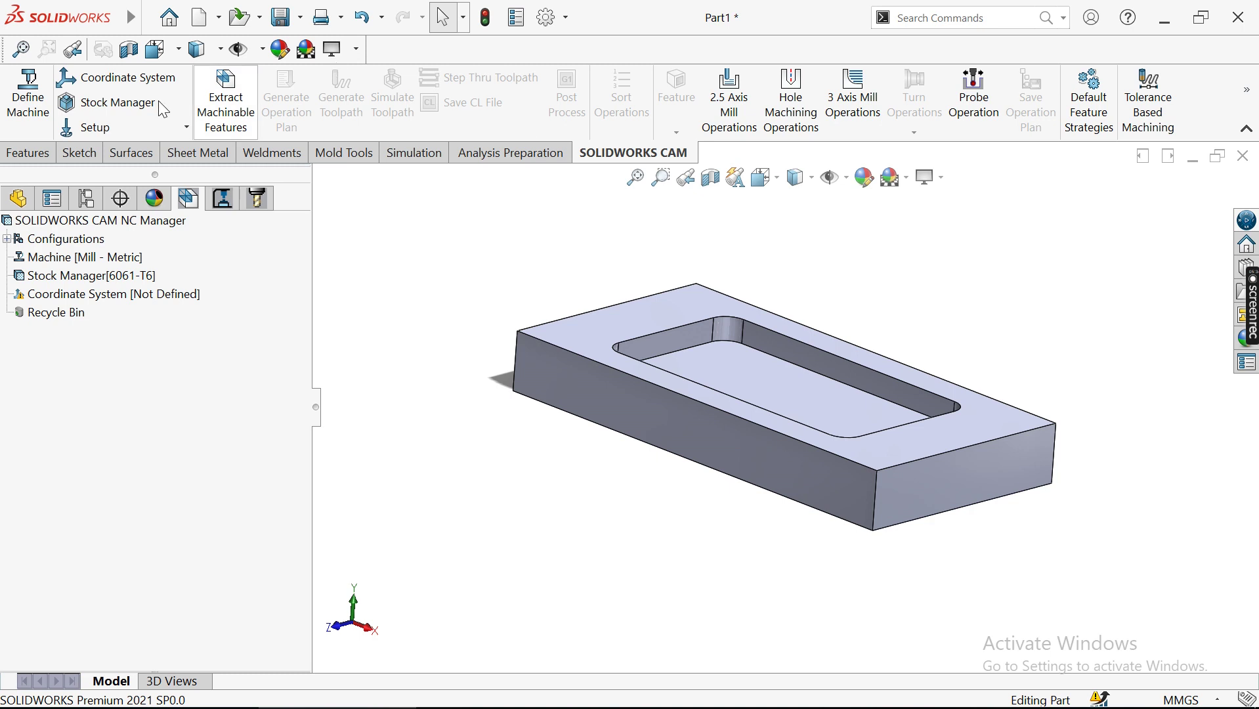
middle_click_drag(492, 266, 515, 231)
left_click(630, 177)
left_click(635, 177)
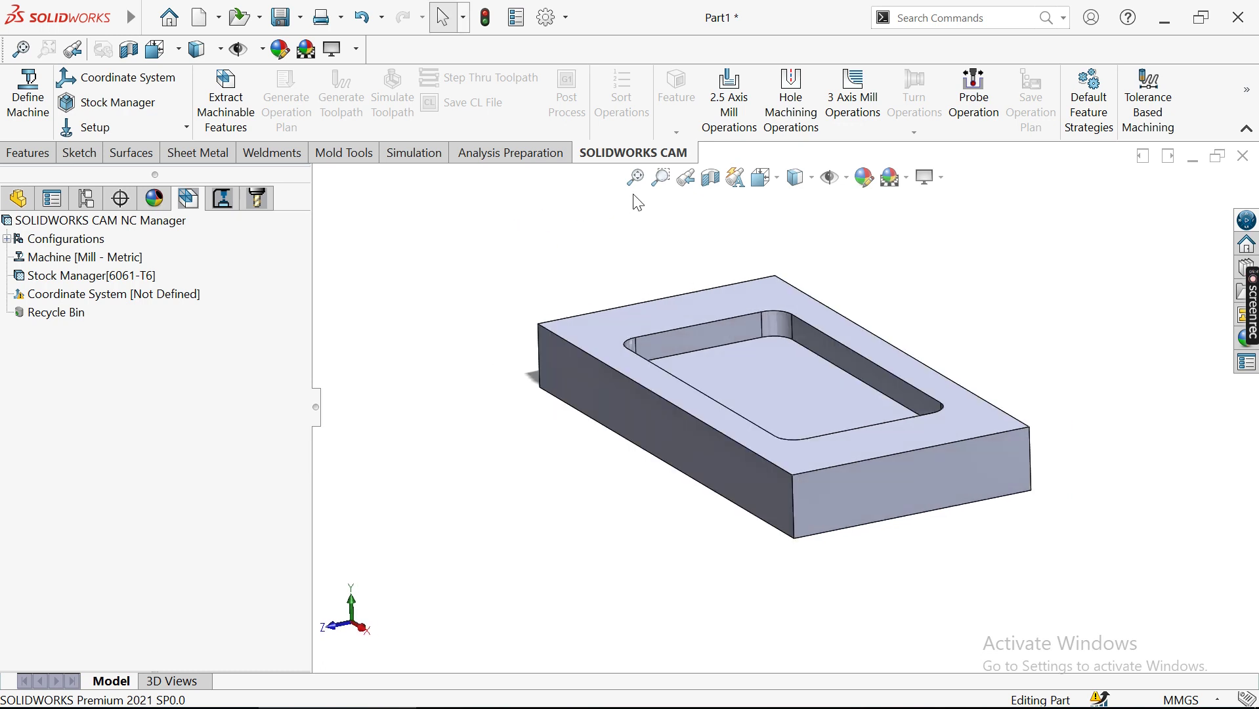
left_click(634, 177)
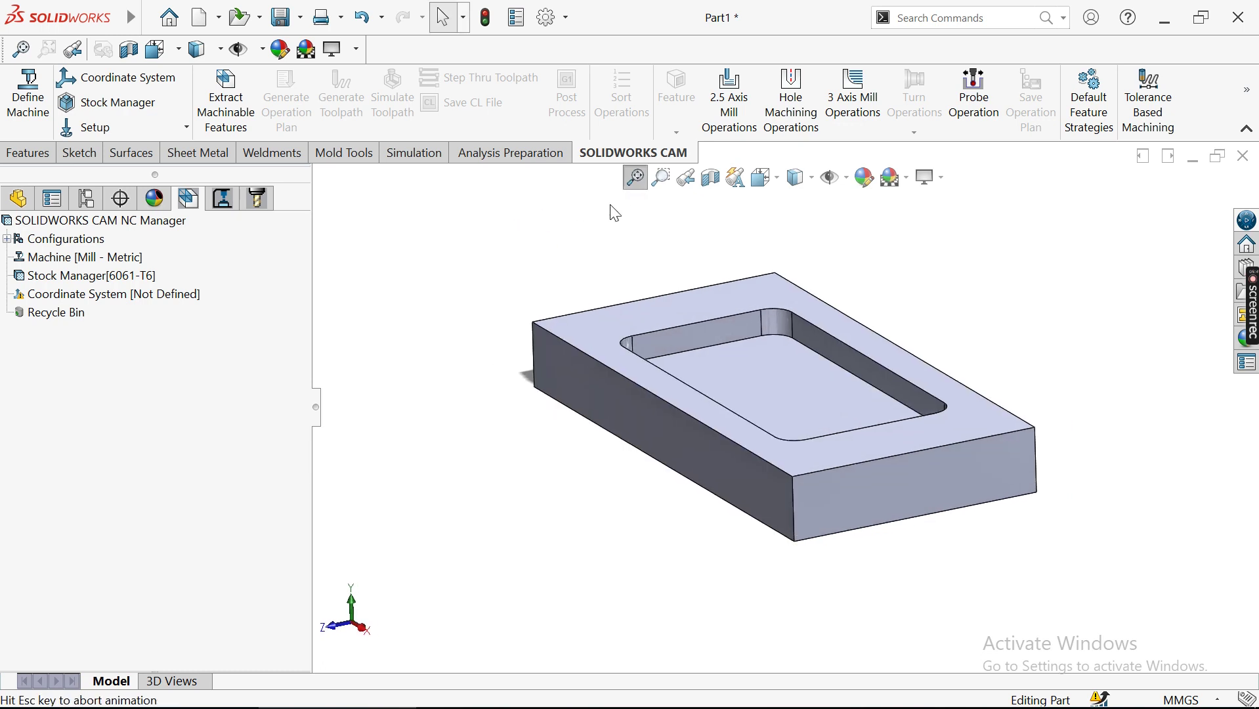
left_click(635, 178)
middle_click_drag(593, 222, 632, 203)
left_click(635, 177)
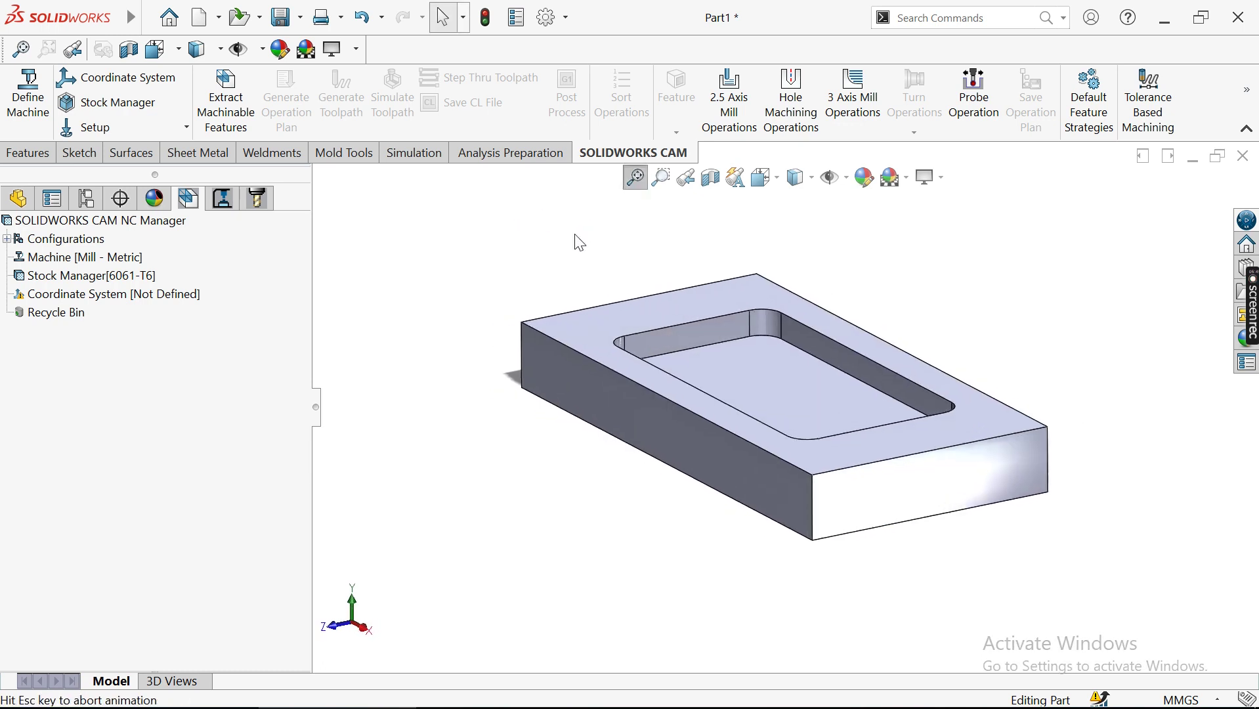
middle_click_drag(564, 244, 590, 240)
left_click(635, 177)
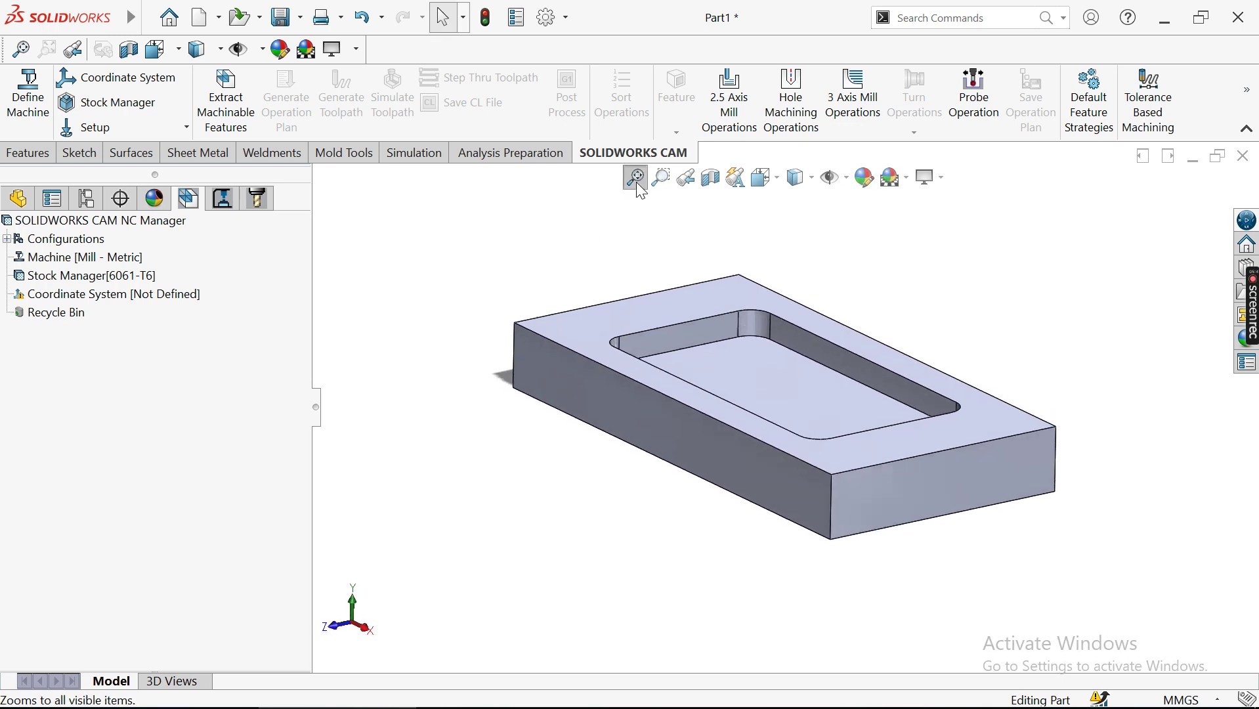
left_click(134, 99)
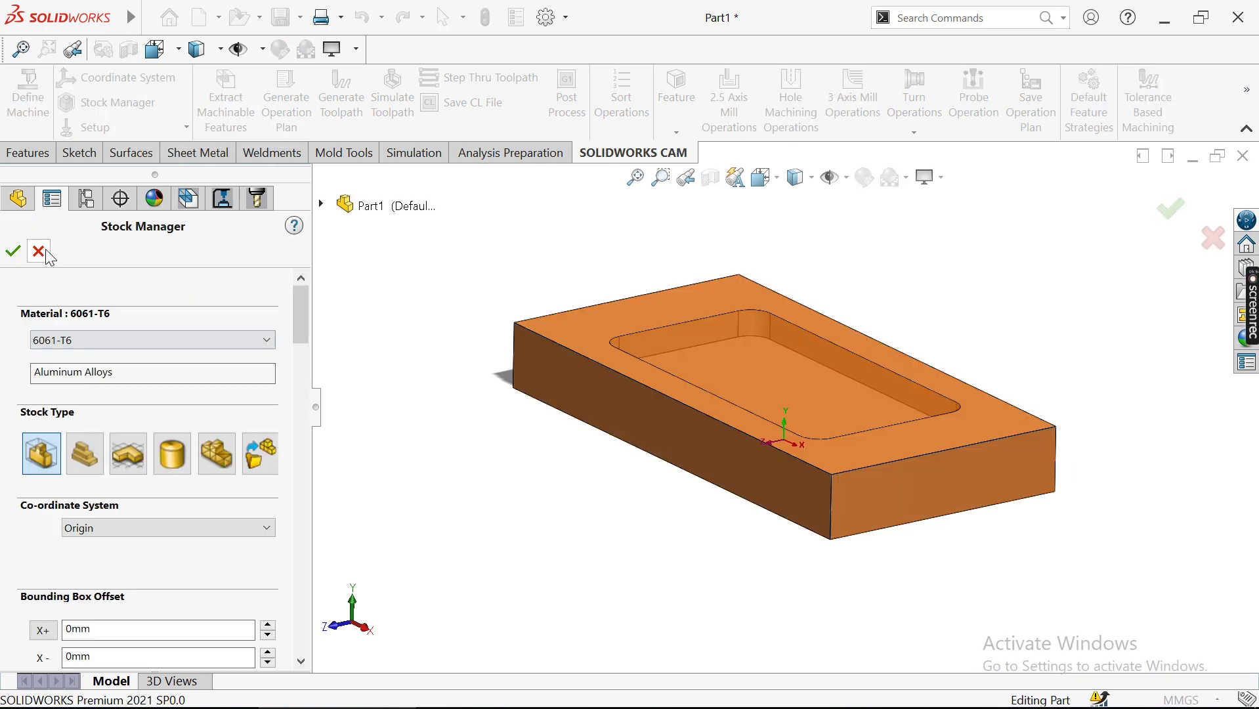
left_click(39, 248)
Start defining the fixture coordinate system and try the SOLIDWORKS Coordinate System method
left_click(114, 78)
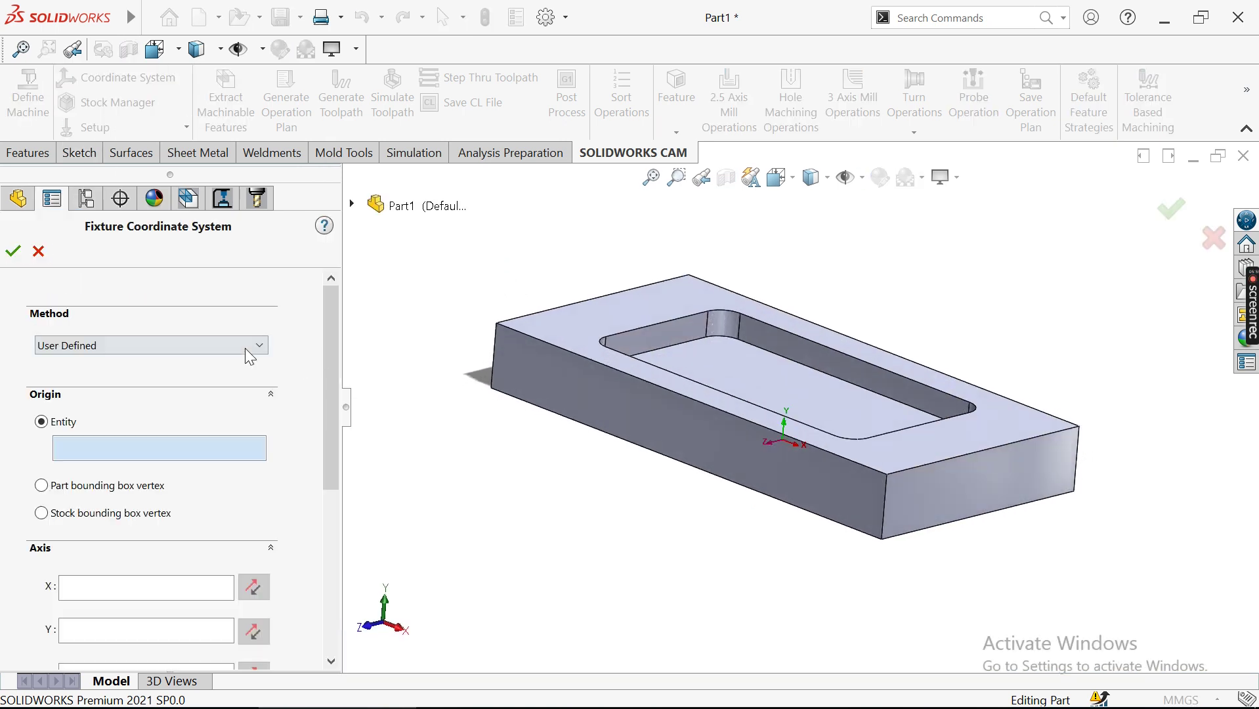
left_click(160, 342)
left_click(161, 345)
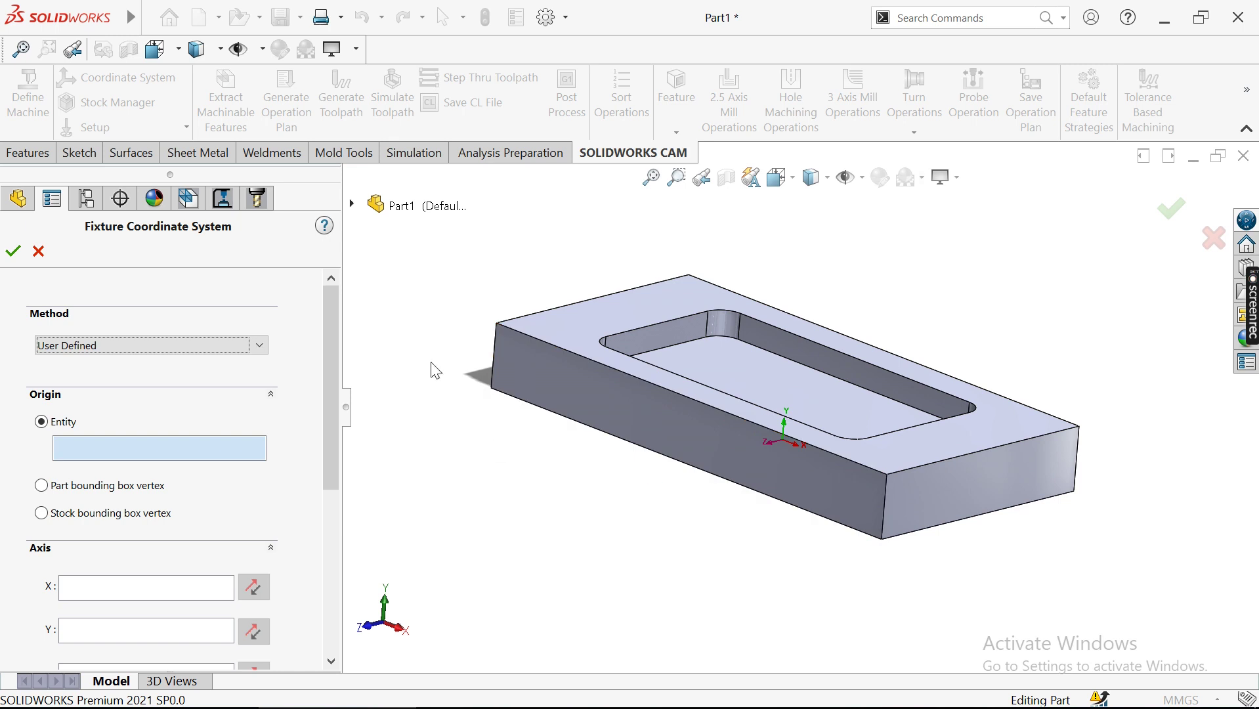
left_click(185, 351)
left_click(179, 357)
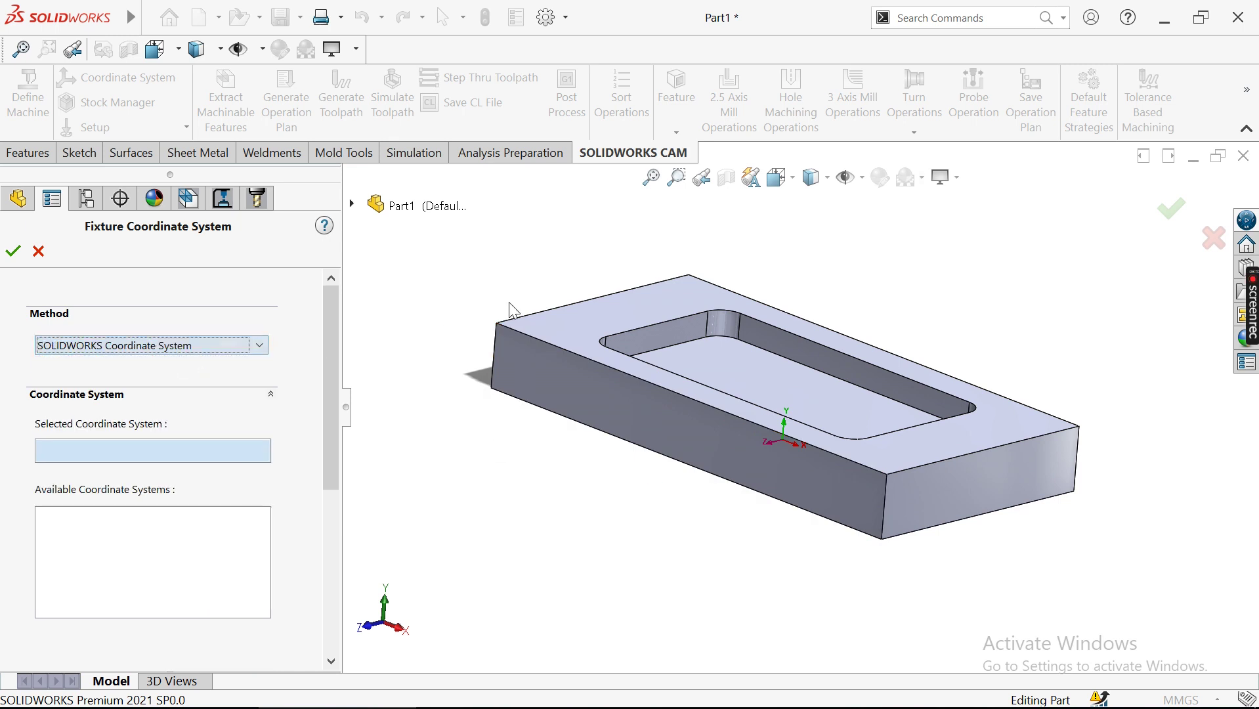
mouse_move(497, 304)
middle_mouse_down()
mouse_move(534, 289)
mouse_move(494, 299)
middle_mouse_up()
mouse_move(333, 391)
left_mouse_down()
mouse_move(325, 487)
mouse_move(360, 397)
mouse_move(330, 386)
mouse_move(329, 399)
mouse_move(328, 380)
left_mouse_up()
Compare the two coordinate system methods and settle on User Defined
left_click(209, 350)
left_click(186, 374)
left_click(221, 346)
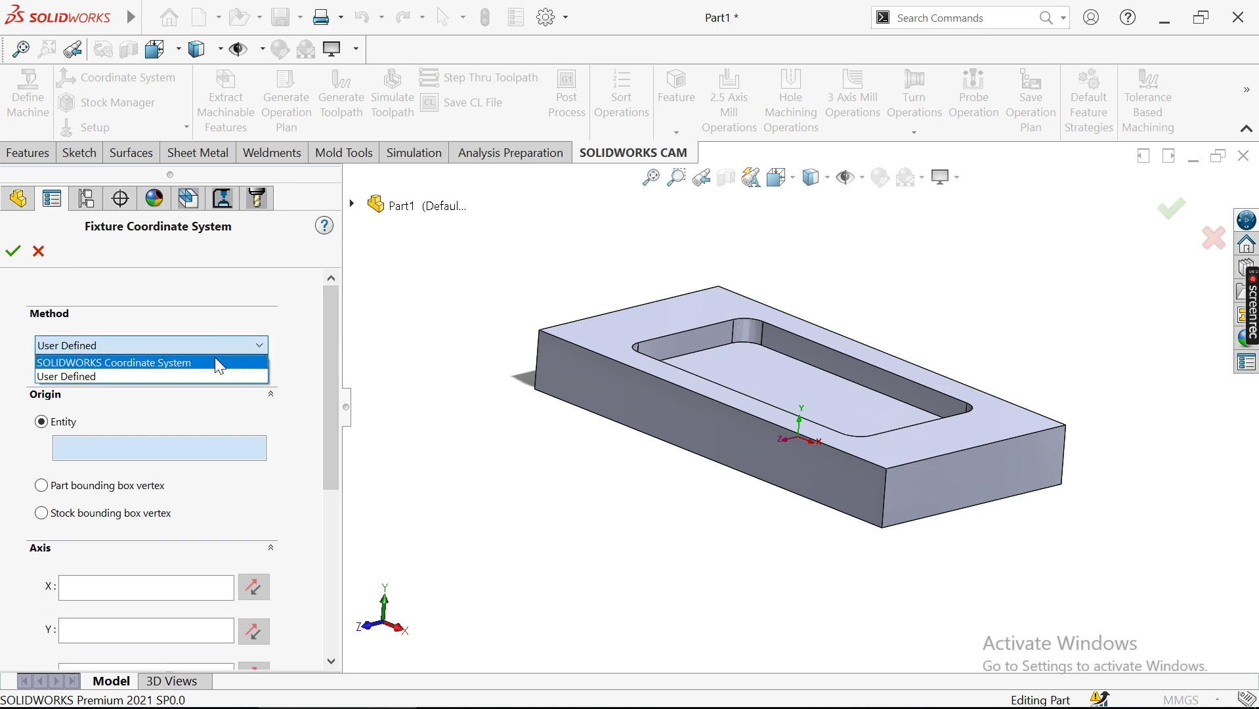
left_click(216, 361)
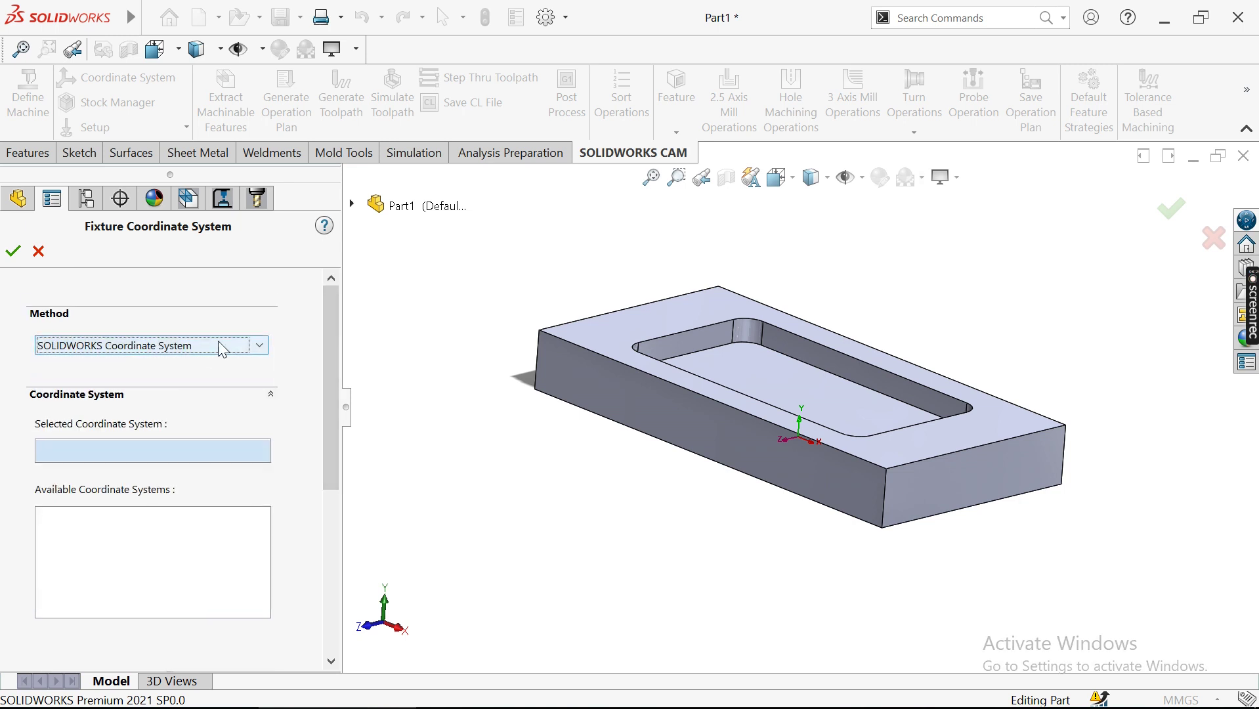
left_click(184, 346)
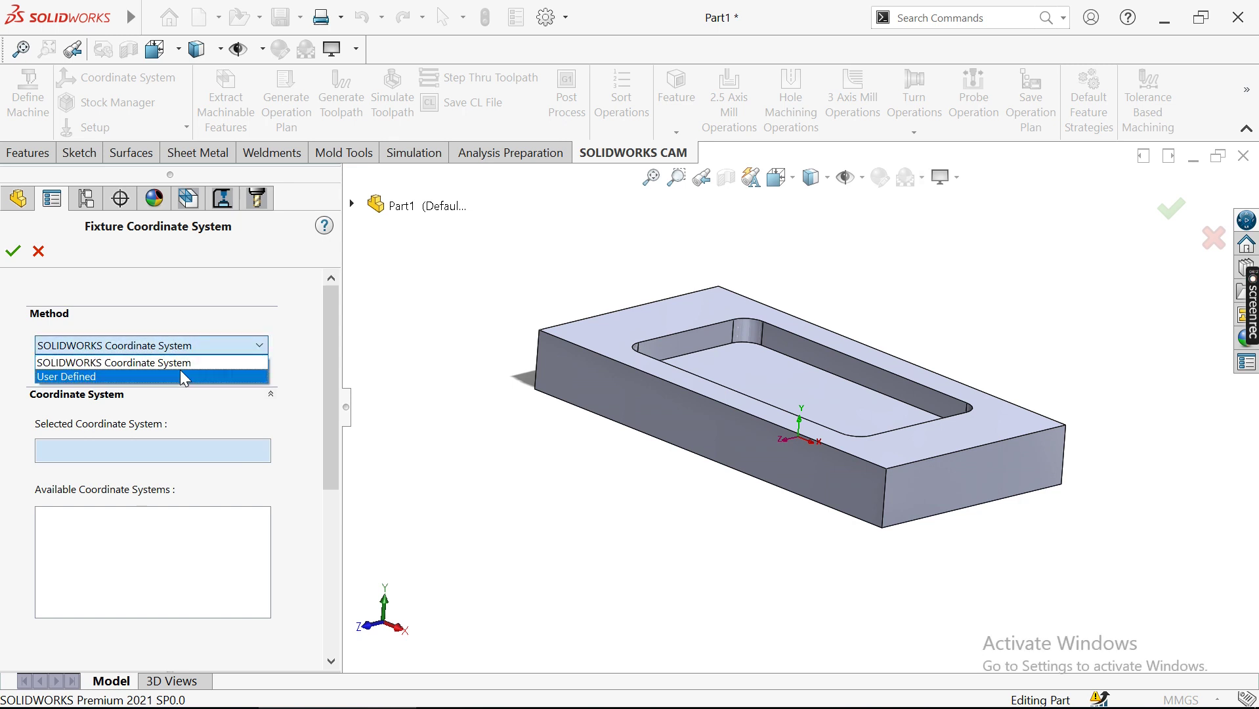
left_click(180, 371)
Define the origin by a part bounding box vertex, trying the back corner and choosing the centre point of the block's top face
left_click_drag(330, 357, 327, 397)
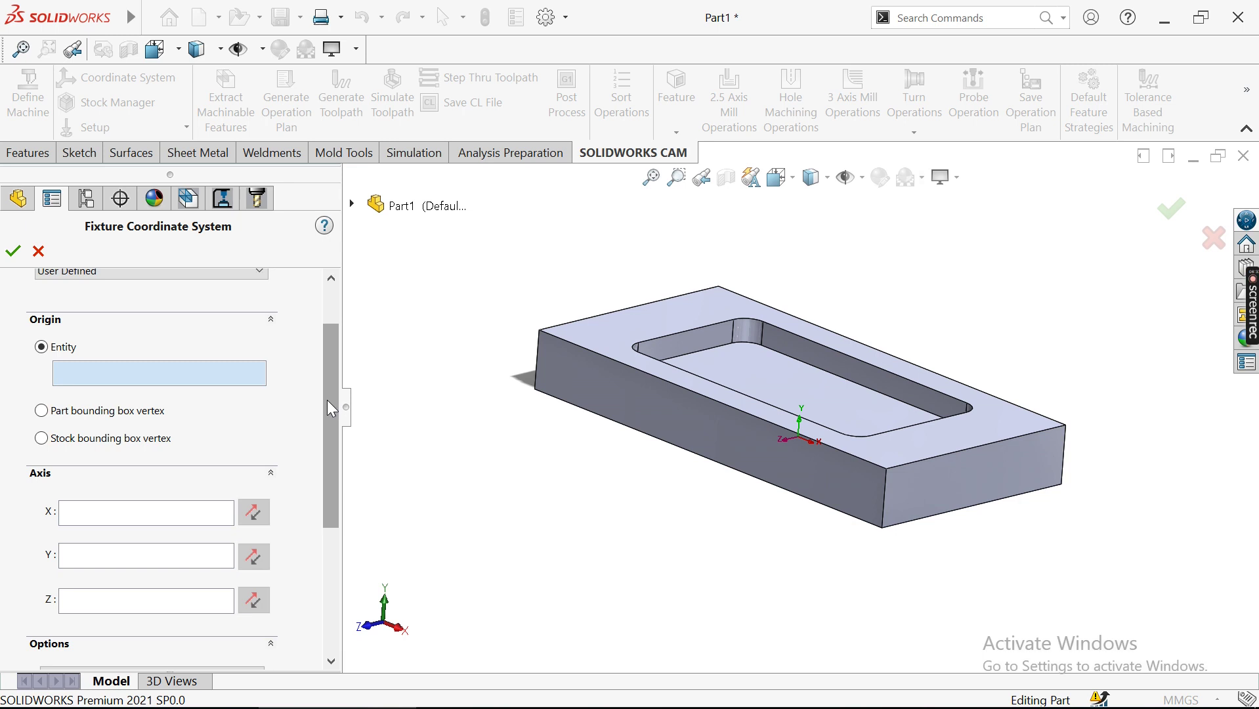
left_click_drag(332, 405, 332, 373)
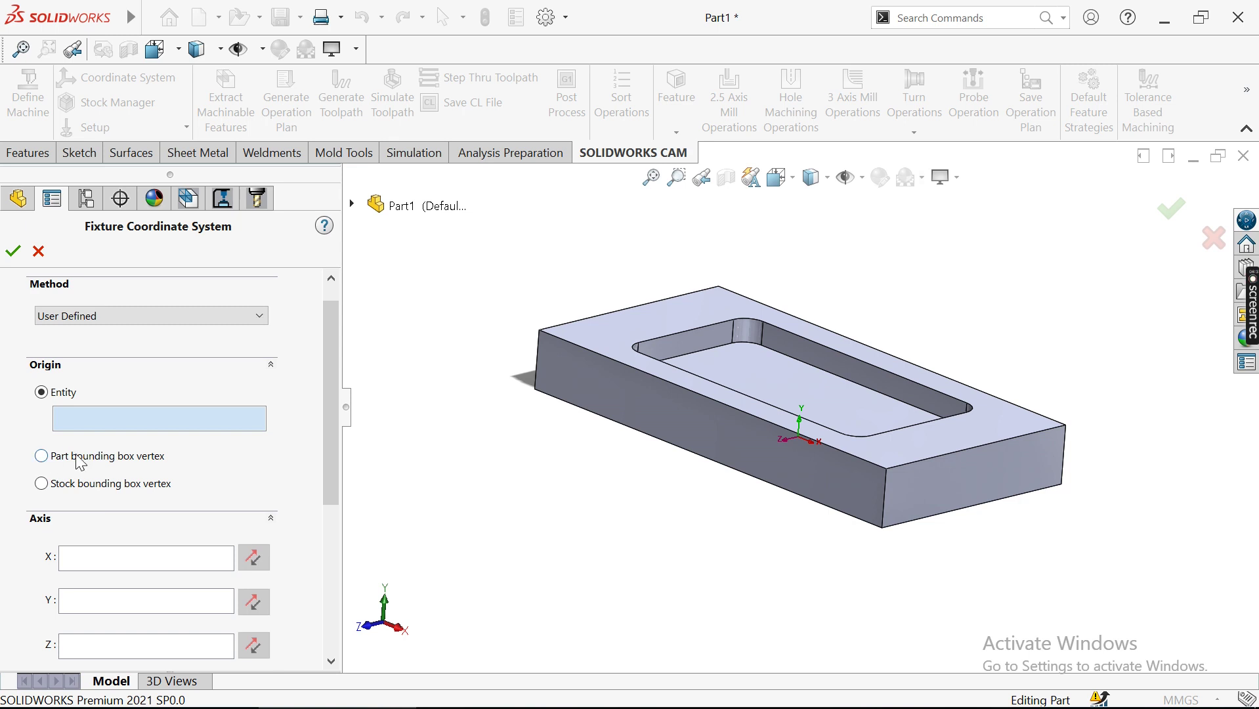
left_click(40, 456)
mouse_move(529, 491)
middle_mouse_down()
mouse_move(540, 458)
mouse_move(520, 463)
mouse_move(542, 458)
mouse_move(534, 472)
middle_mouse_up()
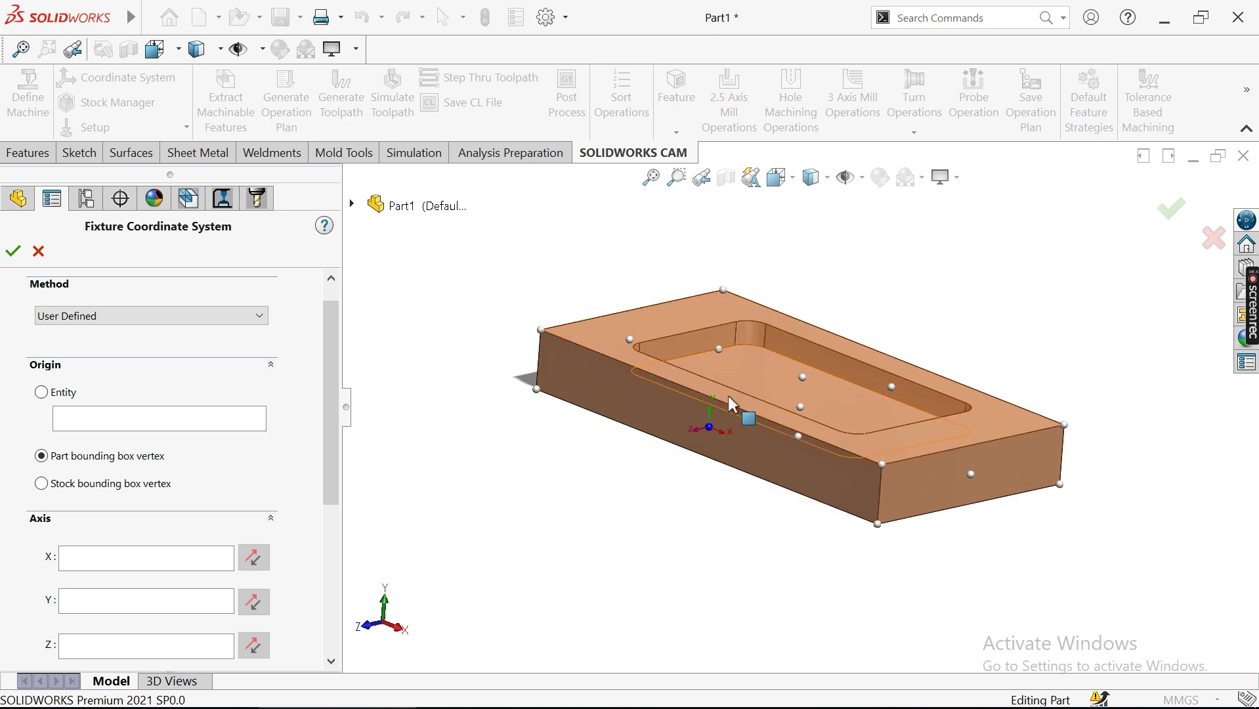
left_click(804, 378)
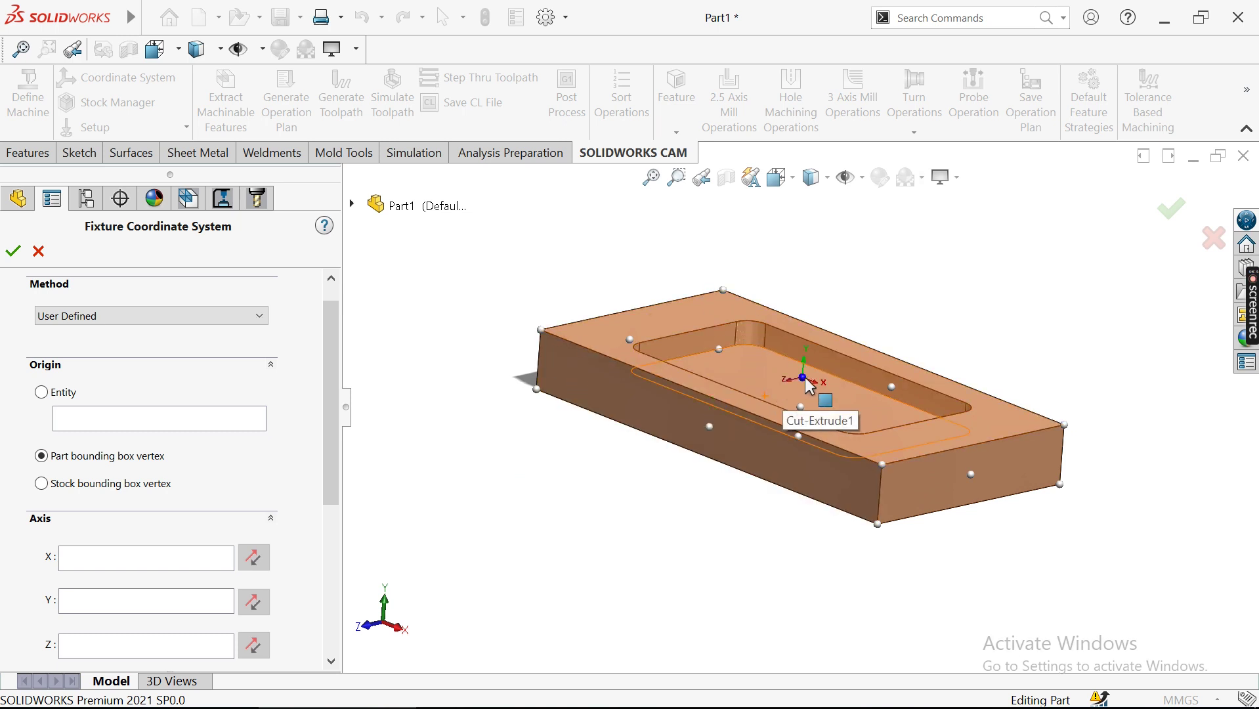
left_click(725, 290)
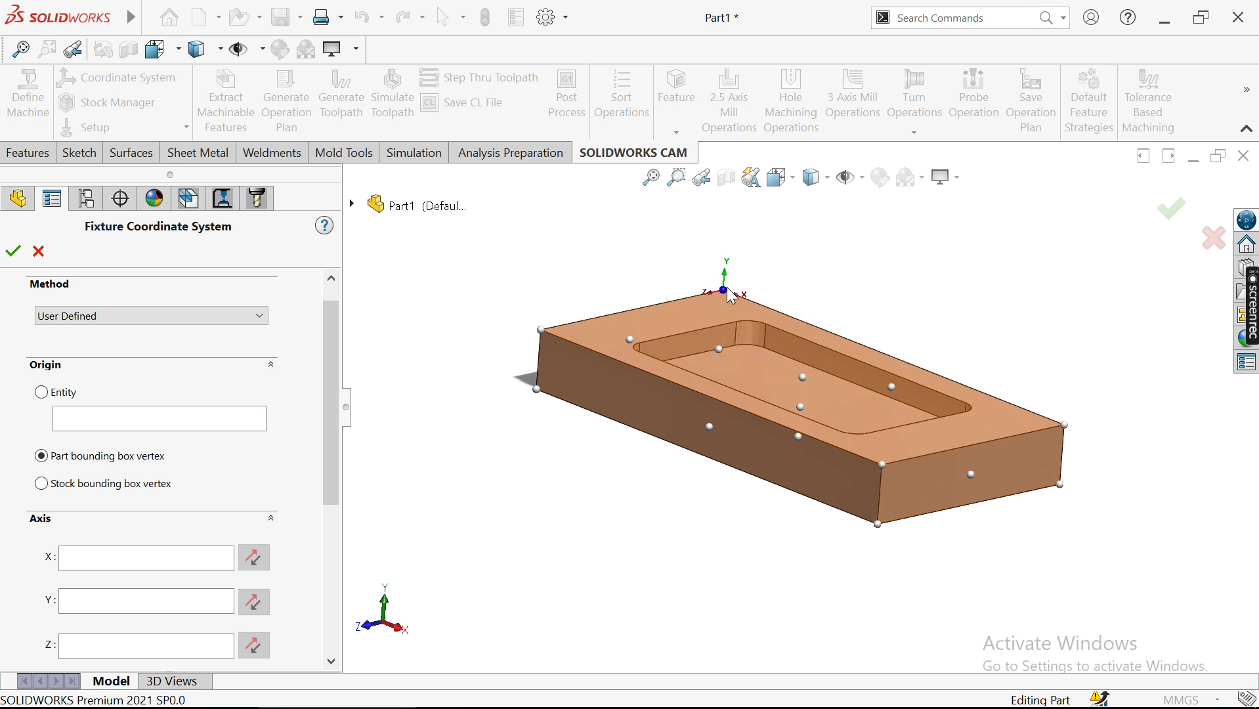
left_click(803, 378)
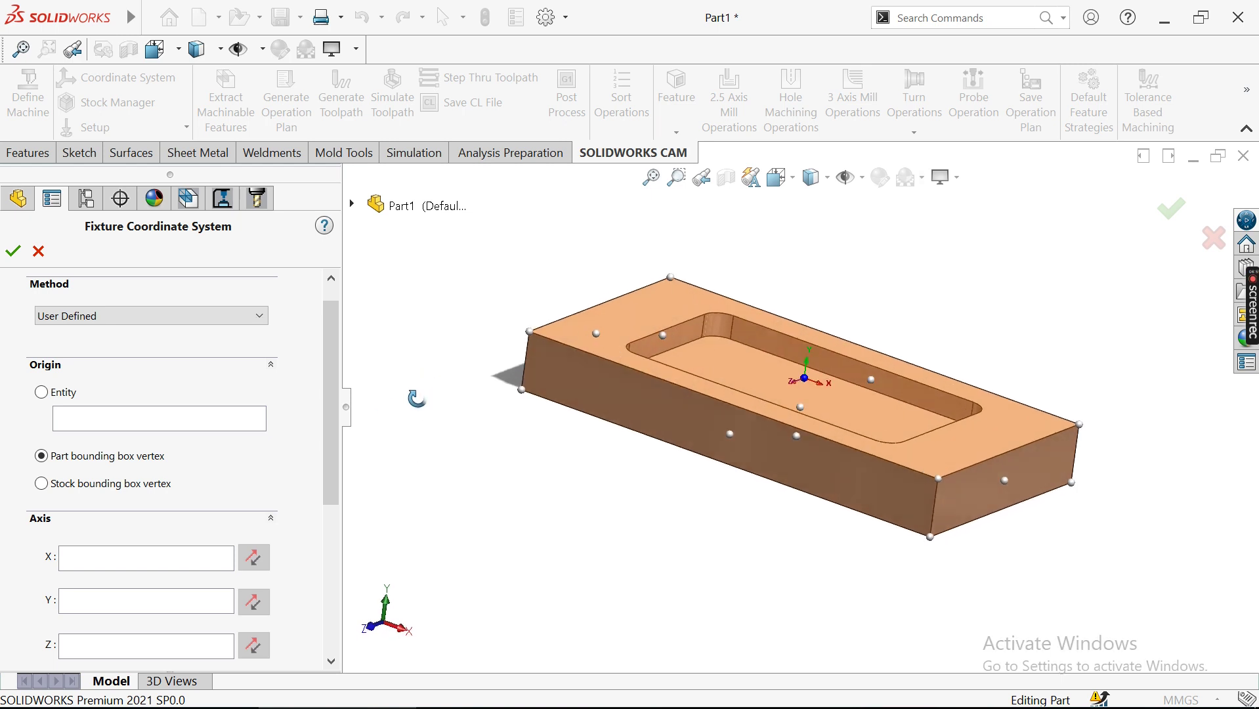
Compare the part and stock bounding box vertex origins and choose Stock bounding box vertex
left_click(40, 484)
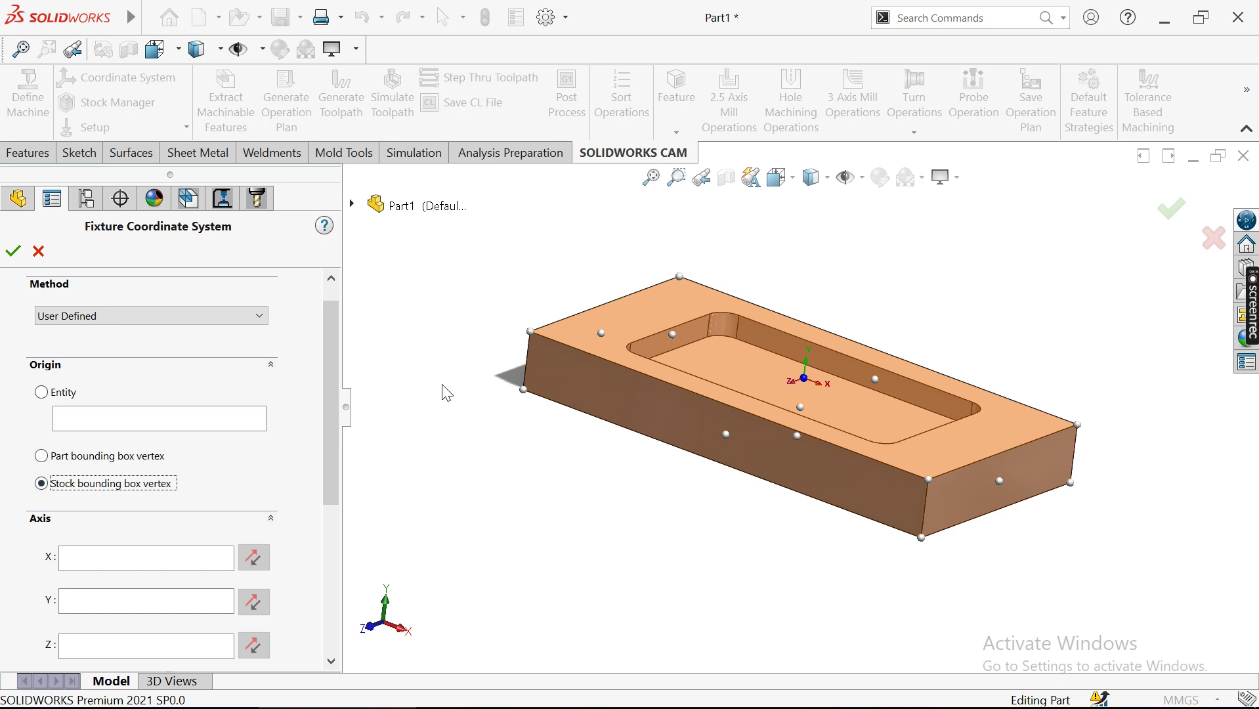
middle_click_drag(447, 392, 439, 418)
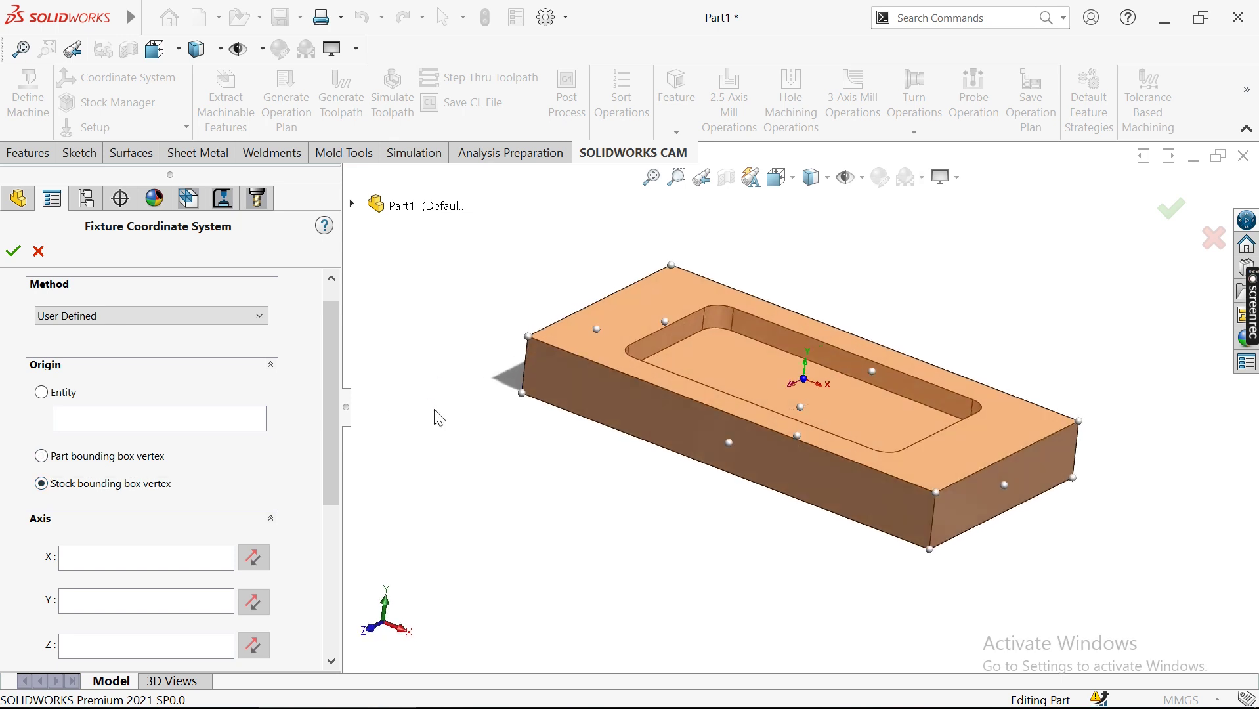
left_click(69, 458)
middle_click_drag(524, 449, 523, 417)
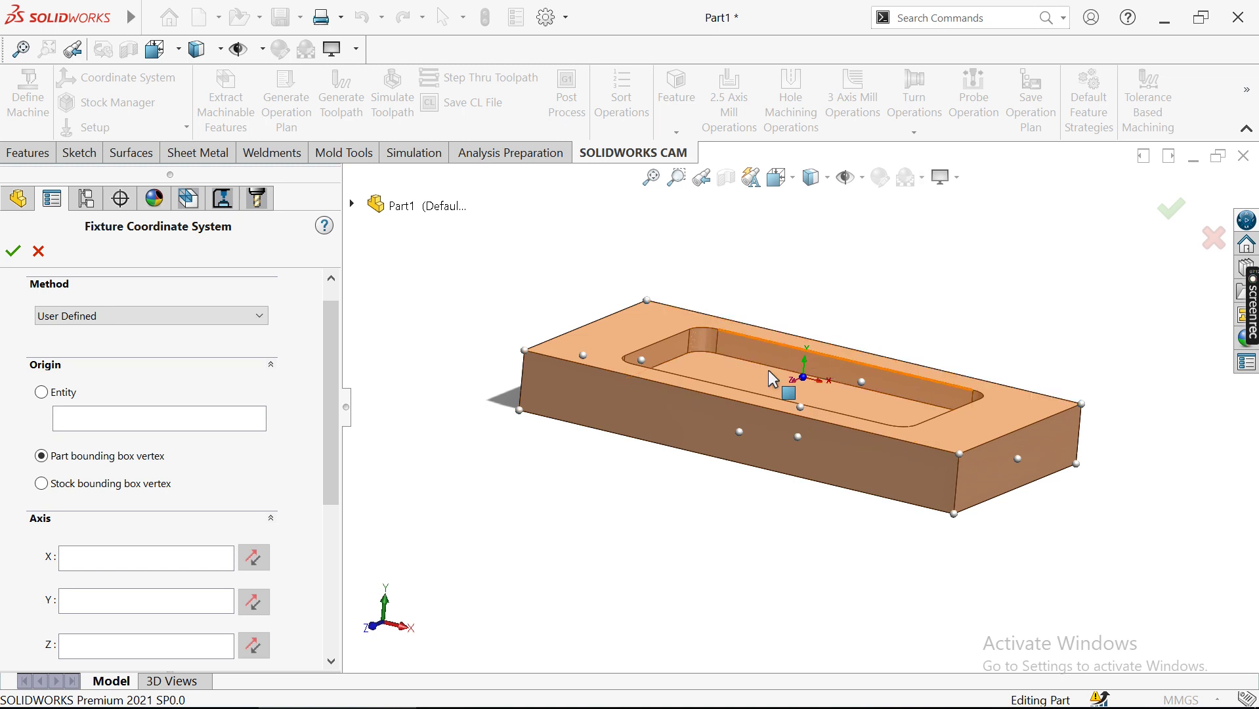
middle_click_drag(526, 422, 549, 444)
middle_click_drag(446, 438, 381, 434)
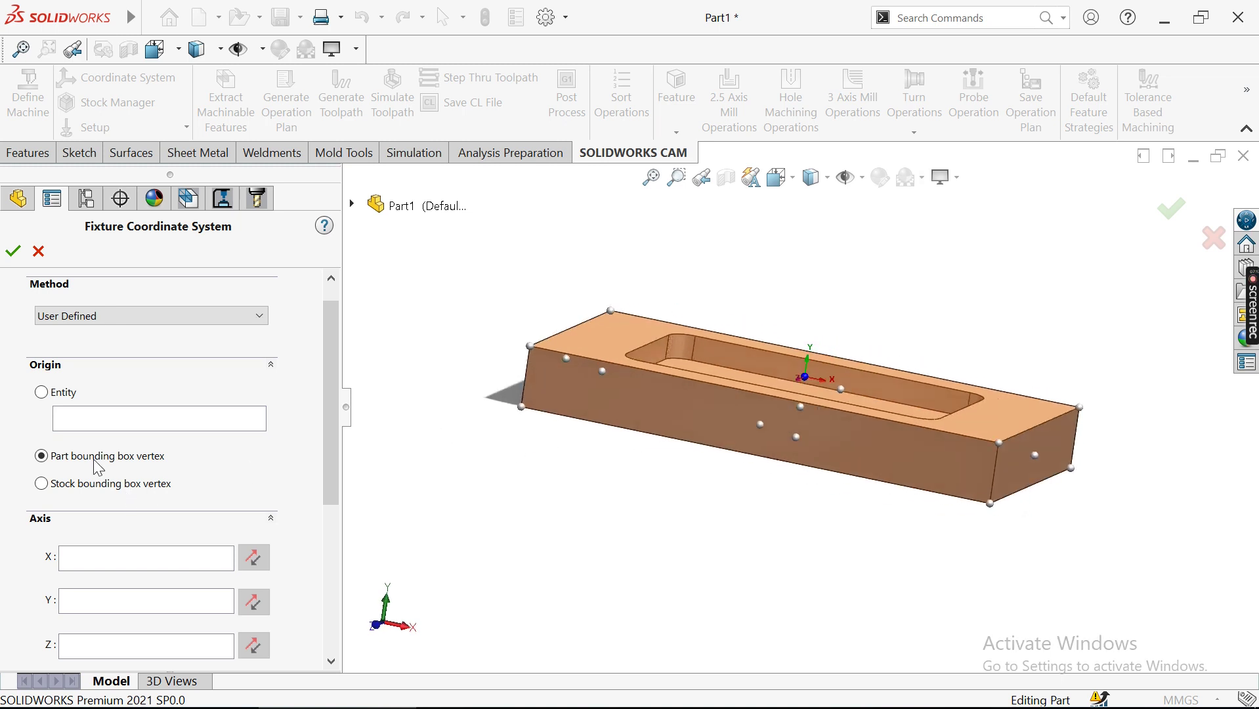
left_click(58, 483)
middle_click_drag(388, 377, 383, 373)
scroll(394, 373, "down", 2)
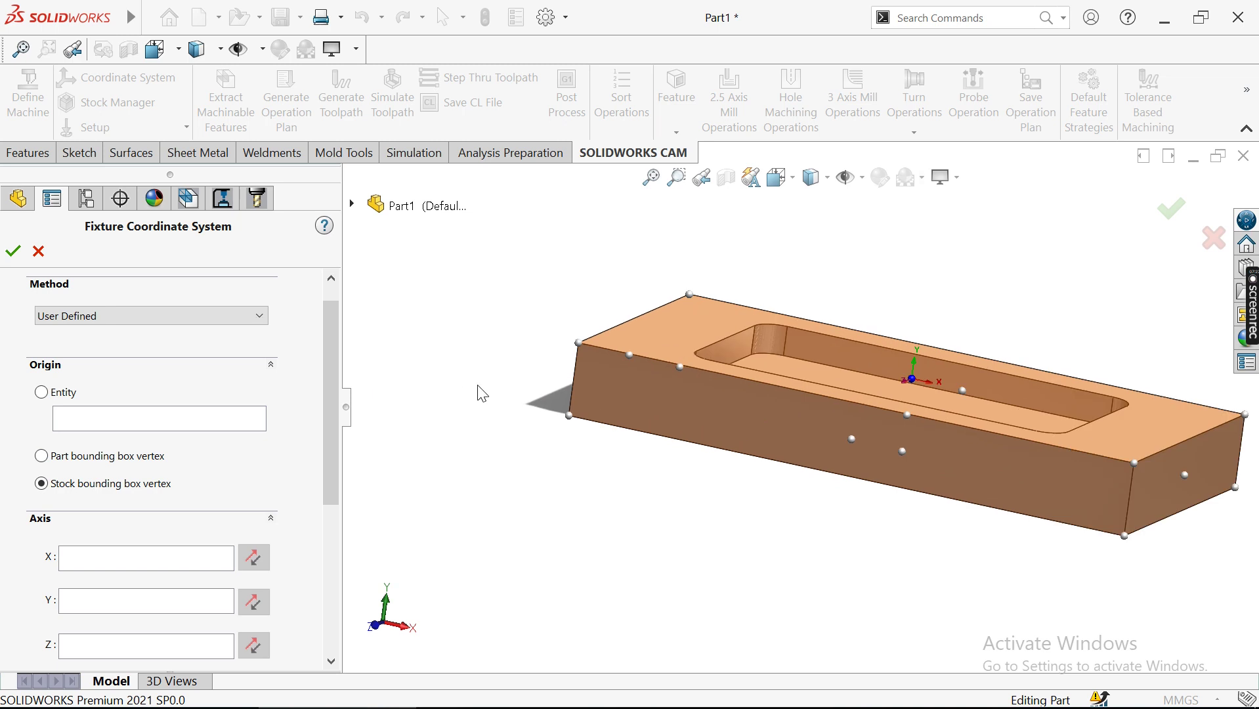
middle_click_drag(478, 376, 358, 397)
Align the Z axis with the block's vertical corner edge and reverse it so that it points upward
left_click_drag(332, 397, 349, 497)
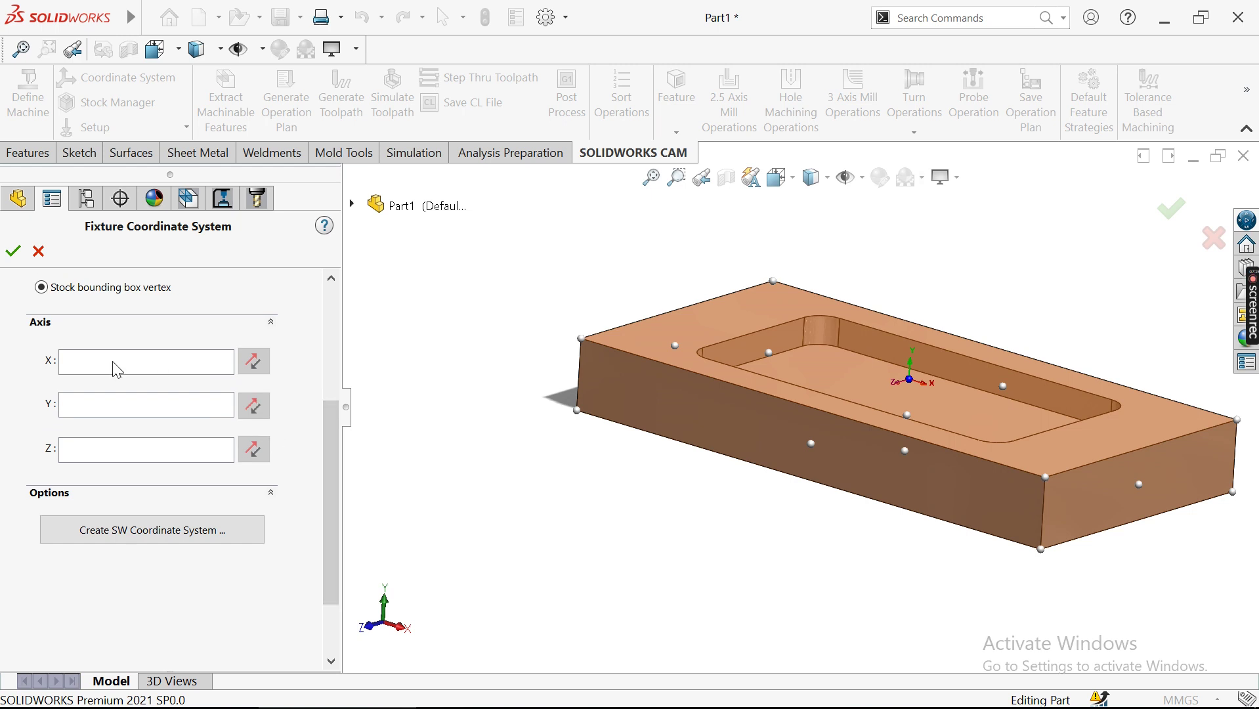
left_click(134, 446)
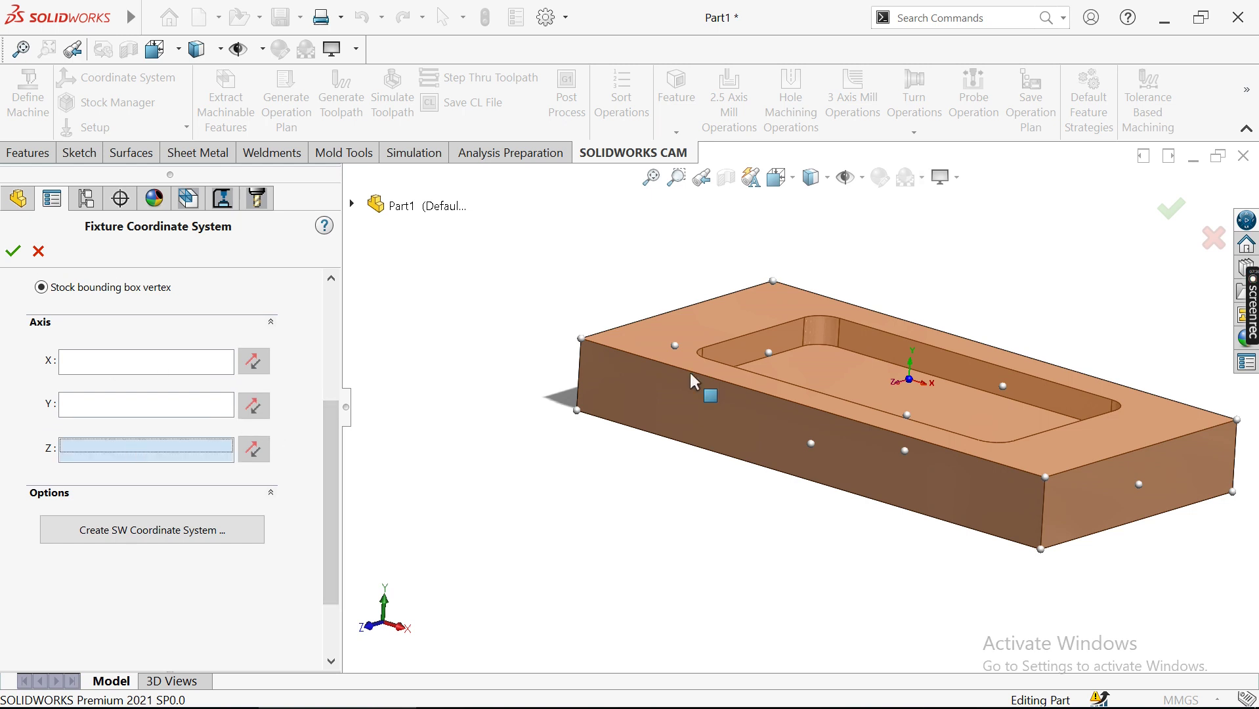
left_click(582, 369)
middle_click_drag(489, 366, 458, 381)
left_click(253, 449)
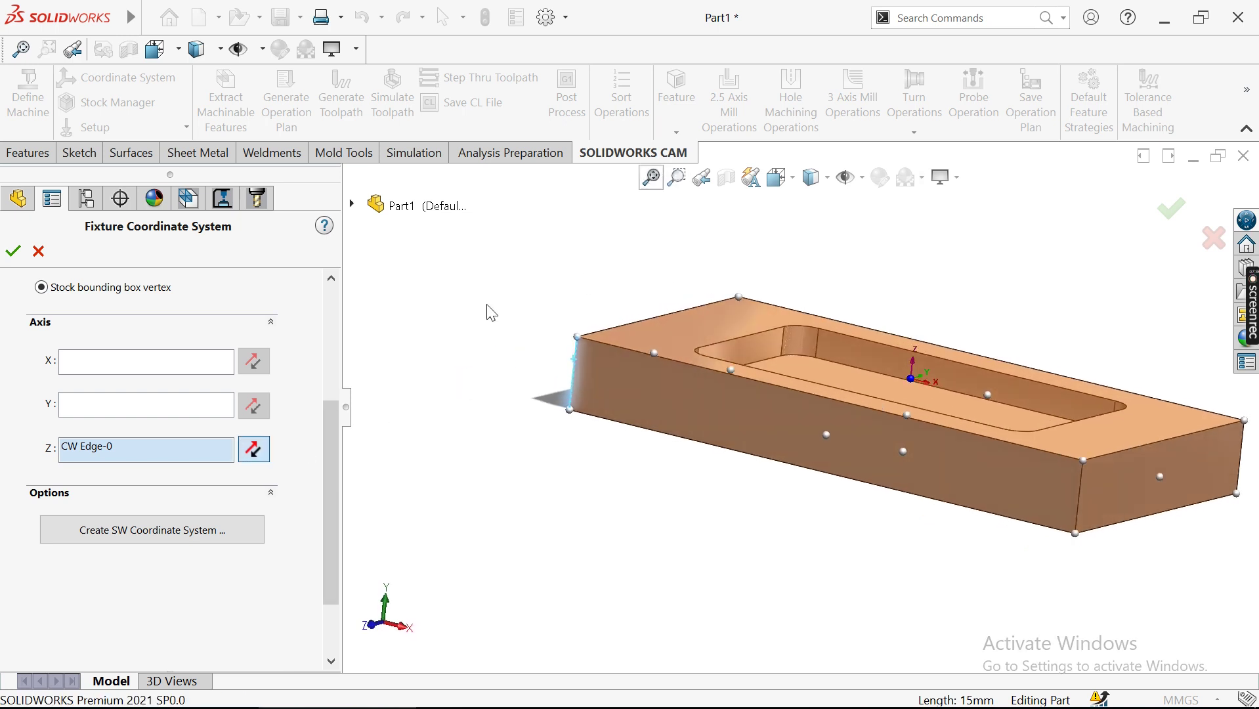
mouse_move(453, 364)
middle_mouse_down()
mouse_move(402, 363)
mouse_move(436, 365)
mouse_move(436, 351)
middle_mouse_up()
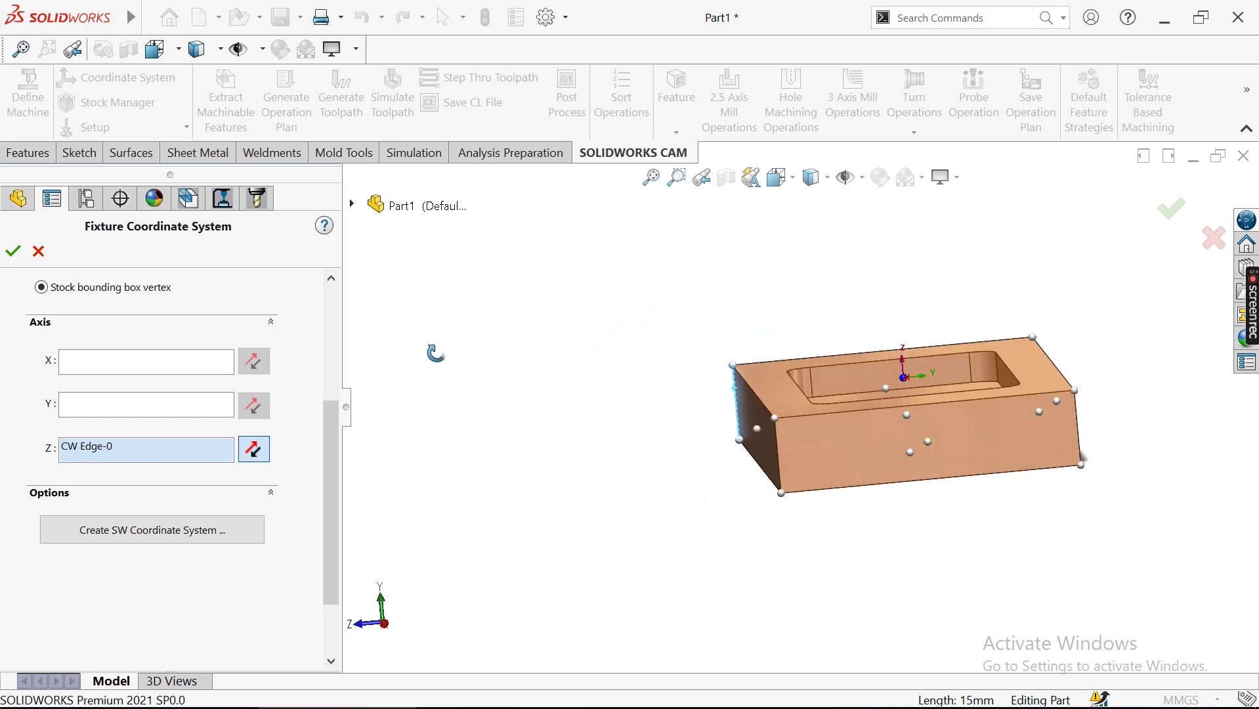
middle_click_drag(641, 402, 662, 304)
left_click(651, 177)
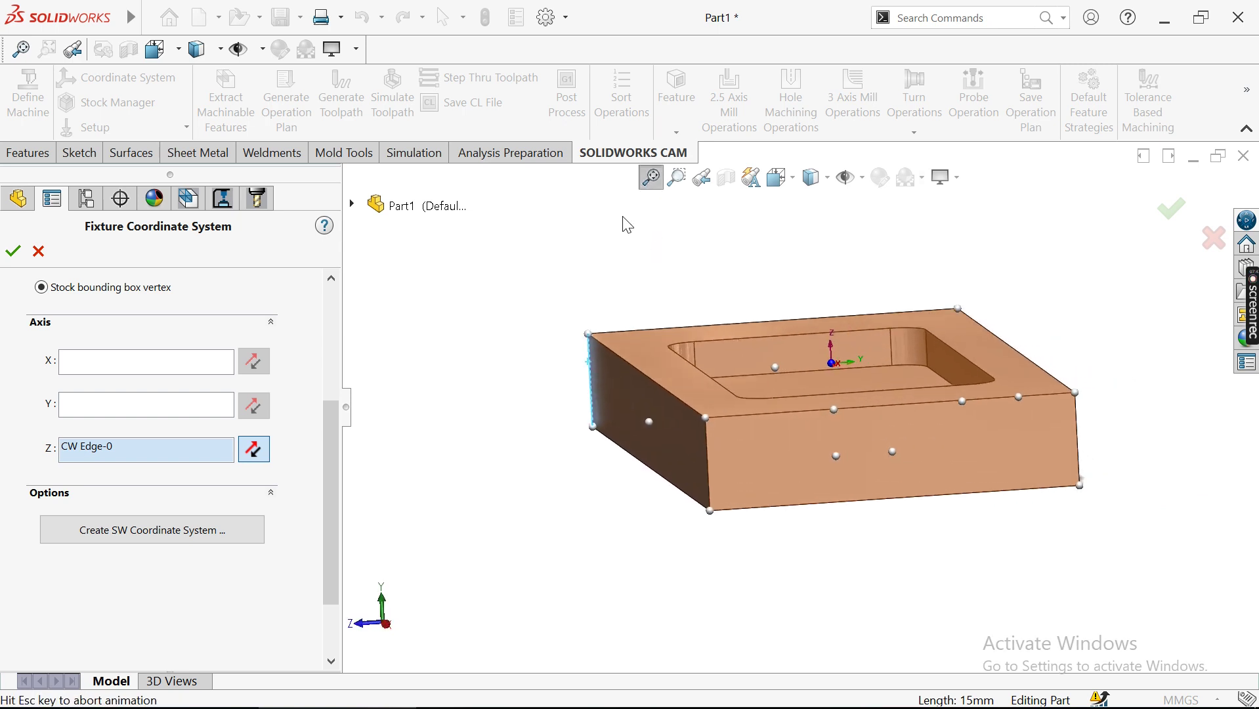
middle_click_drag(483, 366, 863, 440)
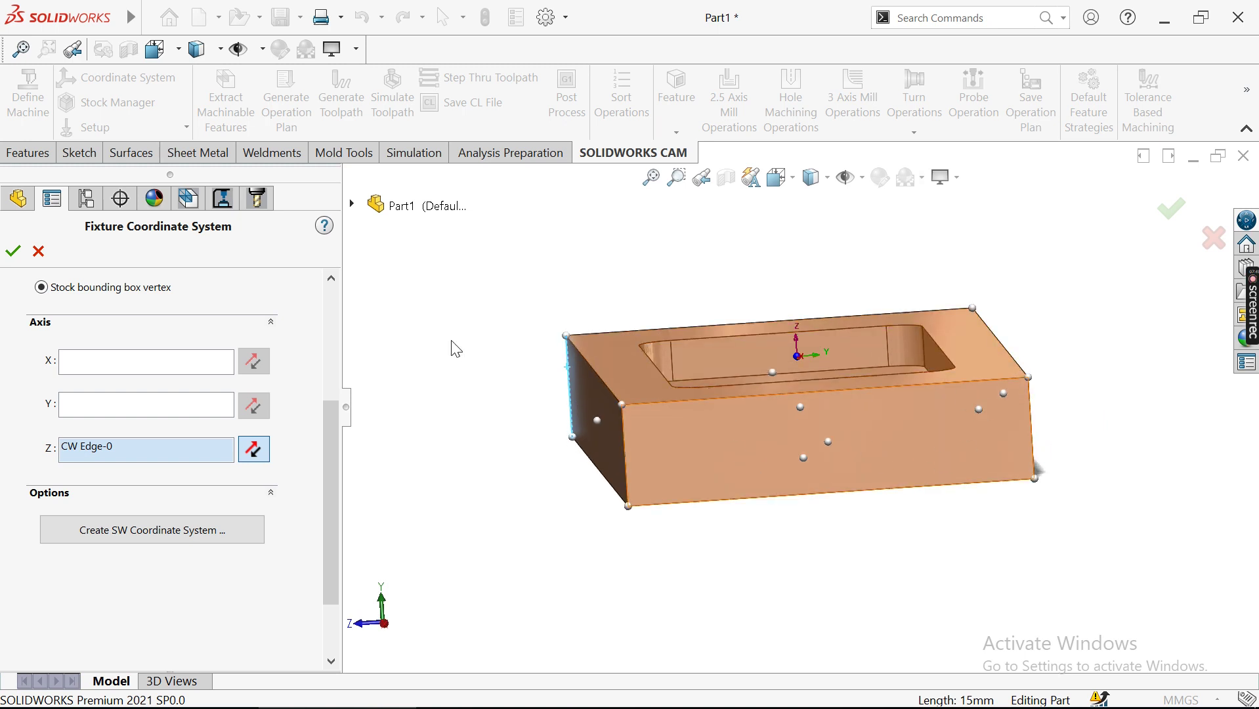
Align the X axis with the 60 mm top edge, check its reversed direction, and accept the fixture coordinate system
left_click(148, 360)
left_click(623, 407)
left_click(257, 370)
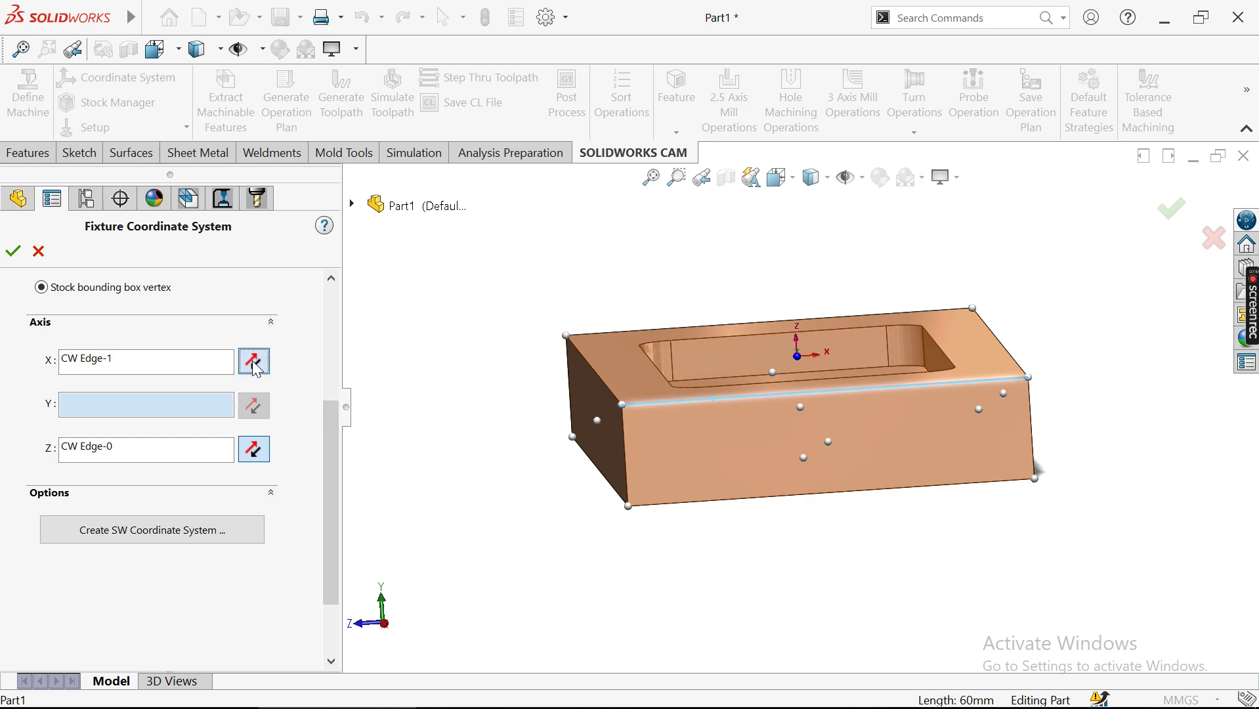
left_click(257, 370)
left_click(256, 370)
middle_click_drag(450, 362, 509, 392)
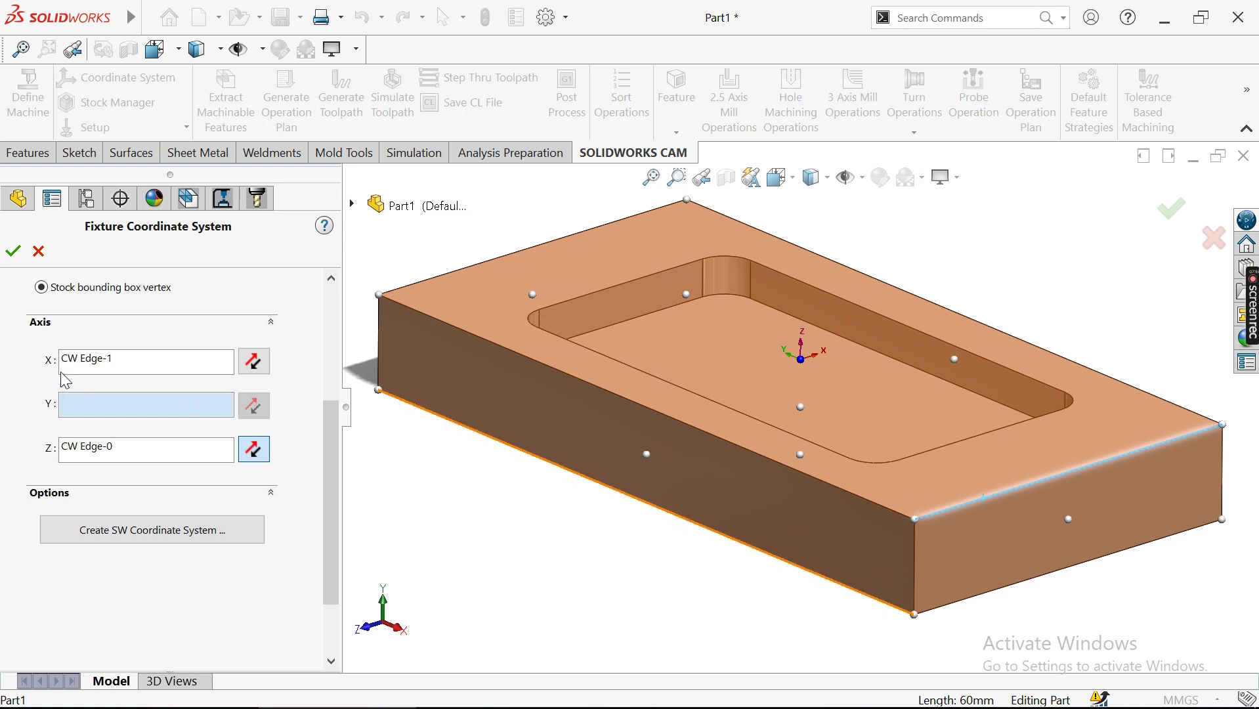
left_click(13, 251)
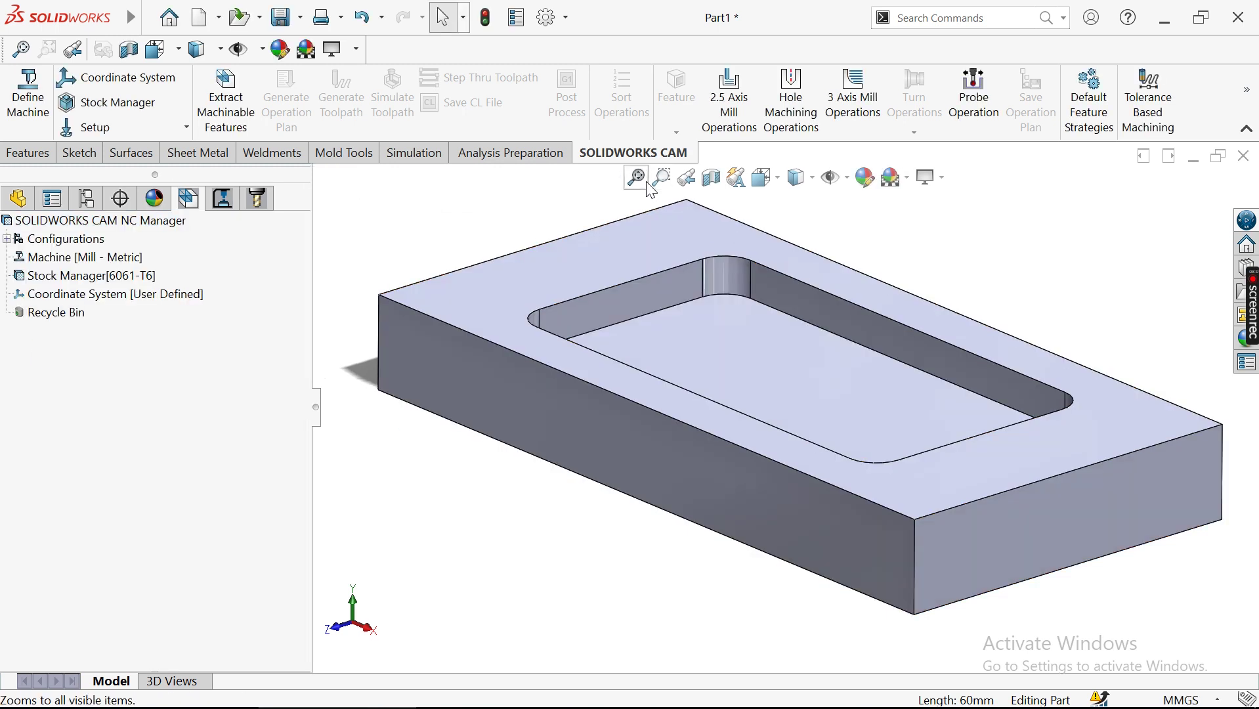
Open the stock definition and review its material, stock type, bounding box offset and stock size settings
left_click(661, 177)
left_click(119, 102)
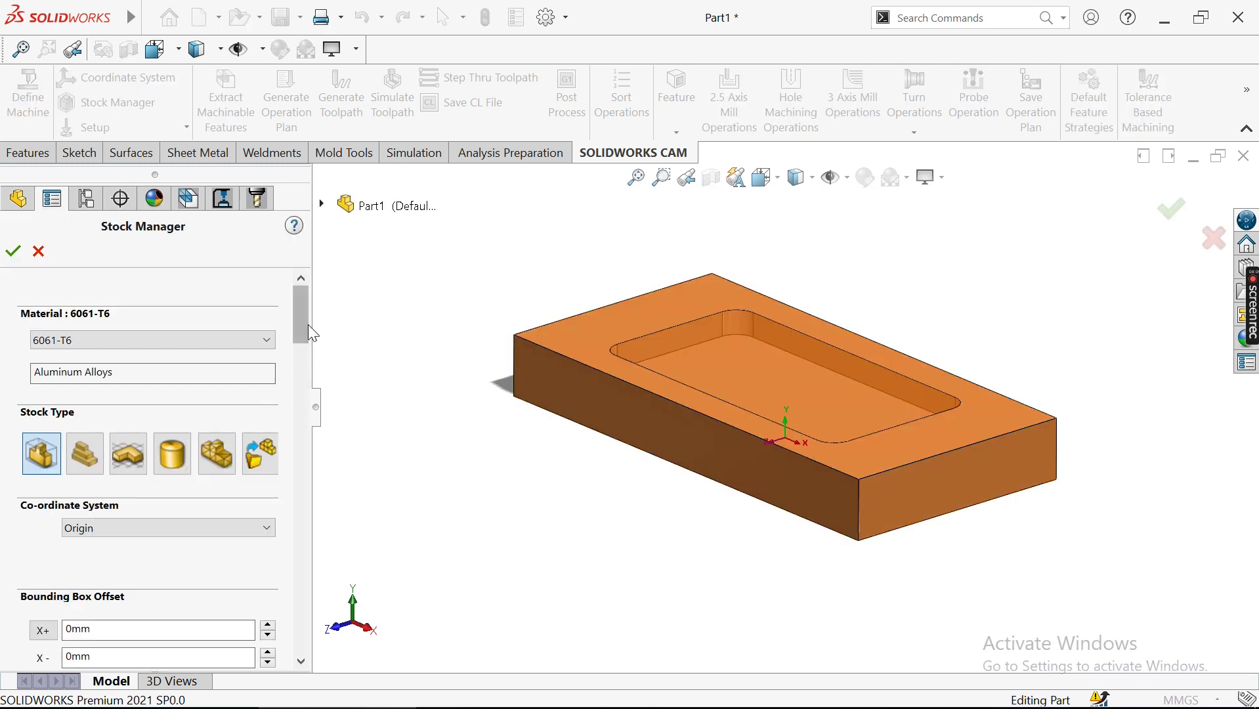
scroll(306, 346, "down", 5)
scroll(304, 358, "up", 3)
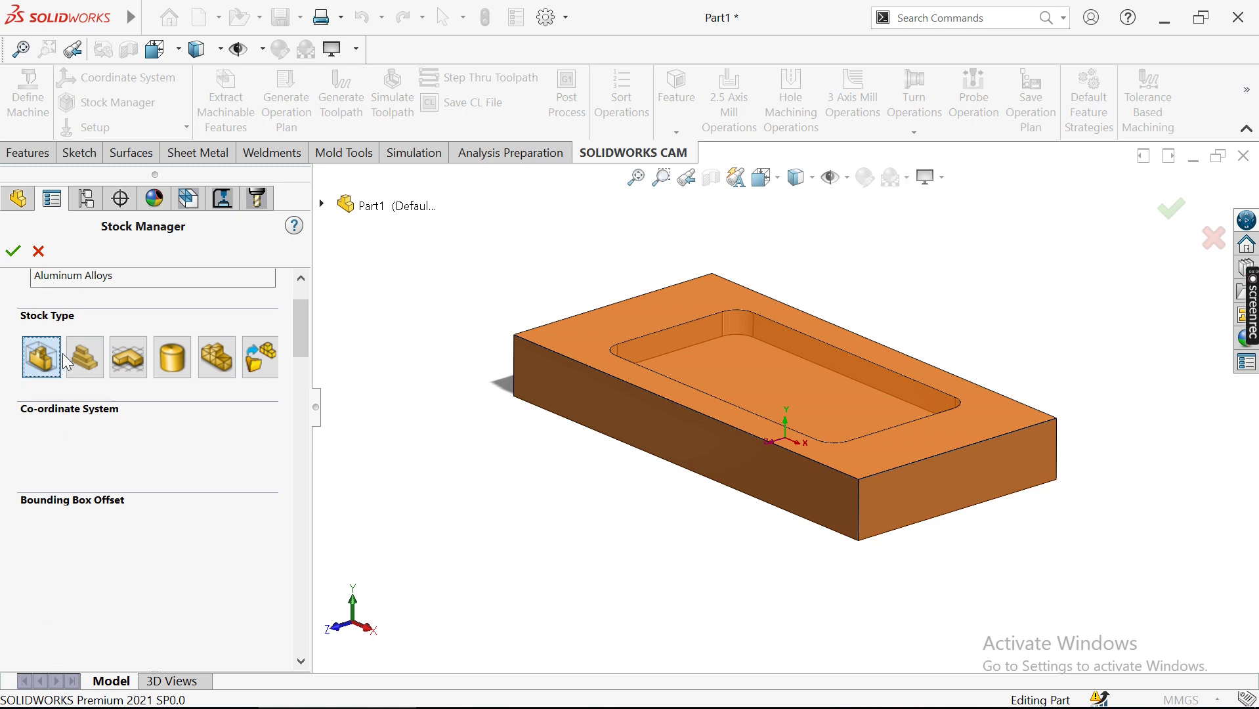
mouse_move(442, 388)
middle_mouse_down()
mouse_move(460, 358)
mouse_move(433, 390)
middle_mouse_up()
scroll(304, 338, "down", 5)
scroll(304, 338, "up", 2)
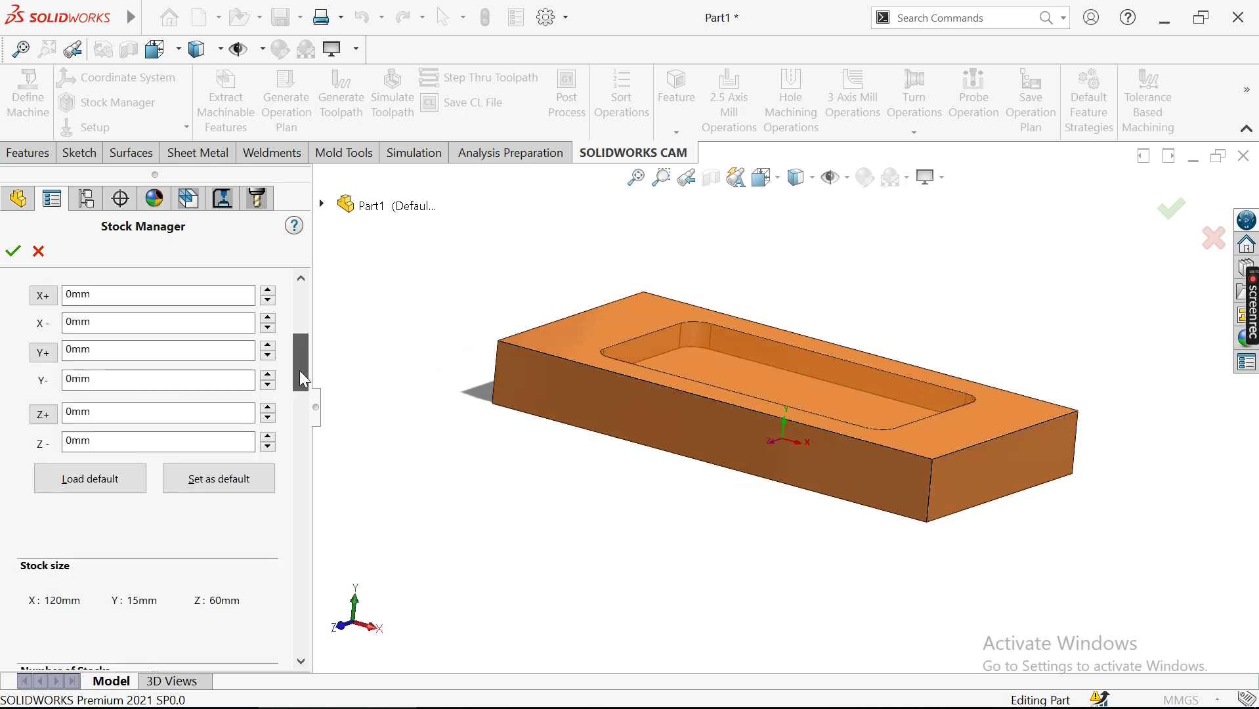
Try a stock bounding box offset of 12 mm in X+ and set it back to 0 mm
left_click(128, 365)
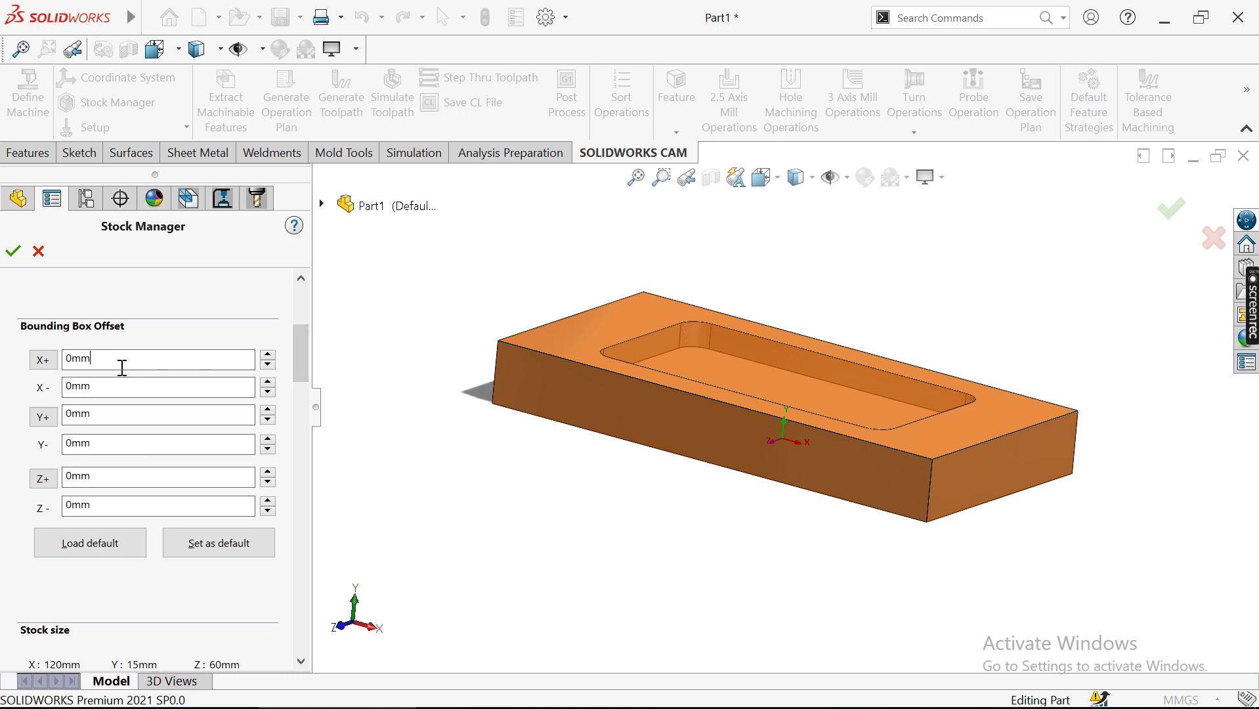
double_click(86, 356)
type("12")
left_click(108, 387)
double_click(118, 362)
type("0")
left_click(147, 378)
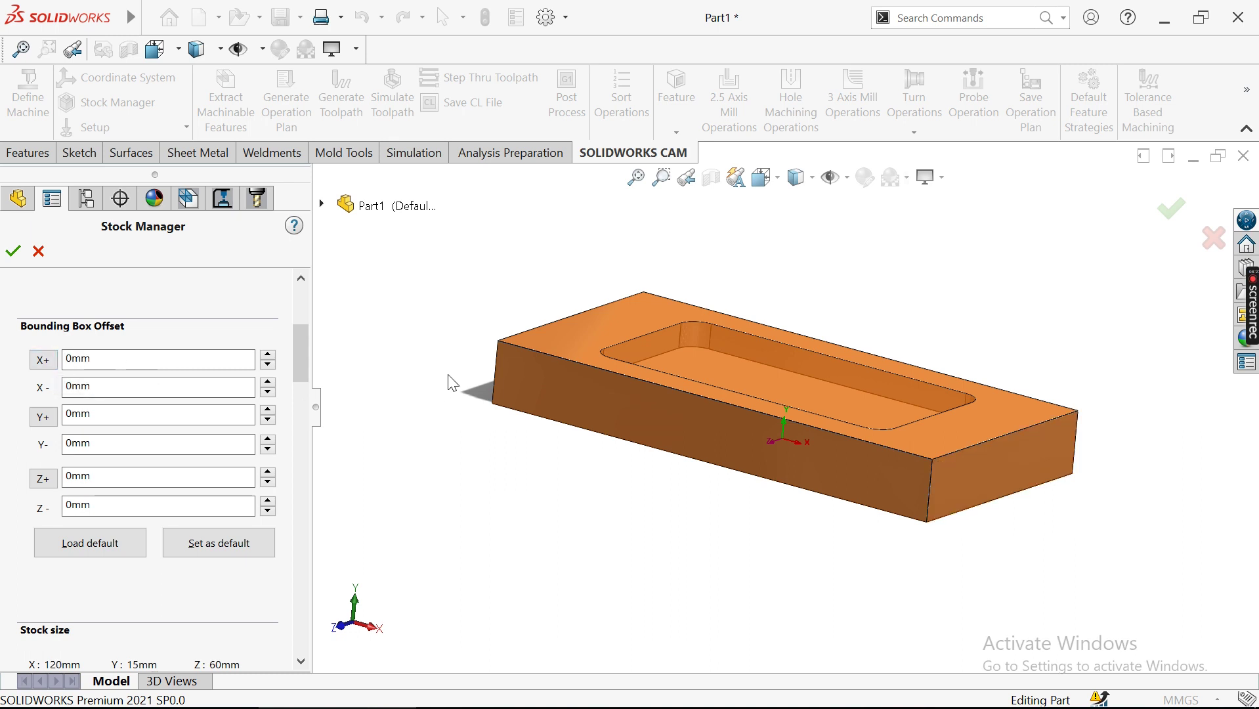
double_click(139, 358)
left_click(113, 383)
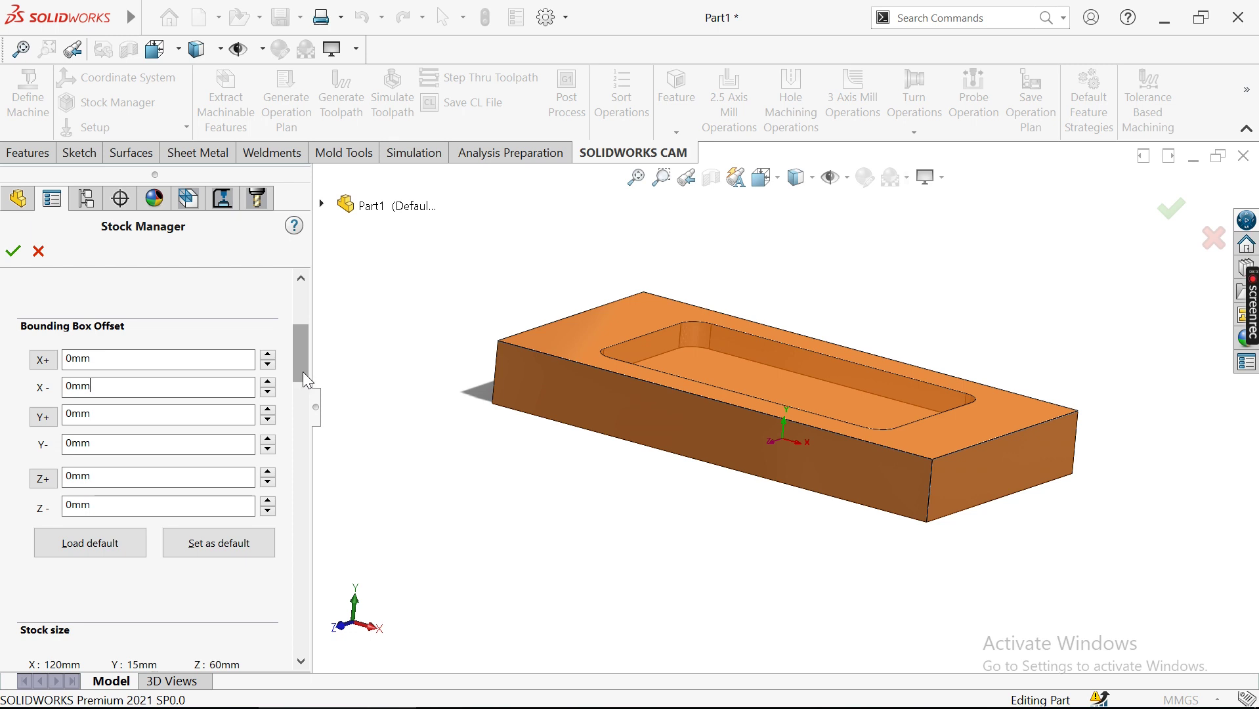
left_click(148, 360)
left_click(138, 388)
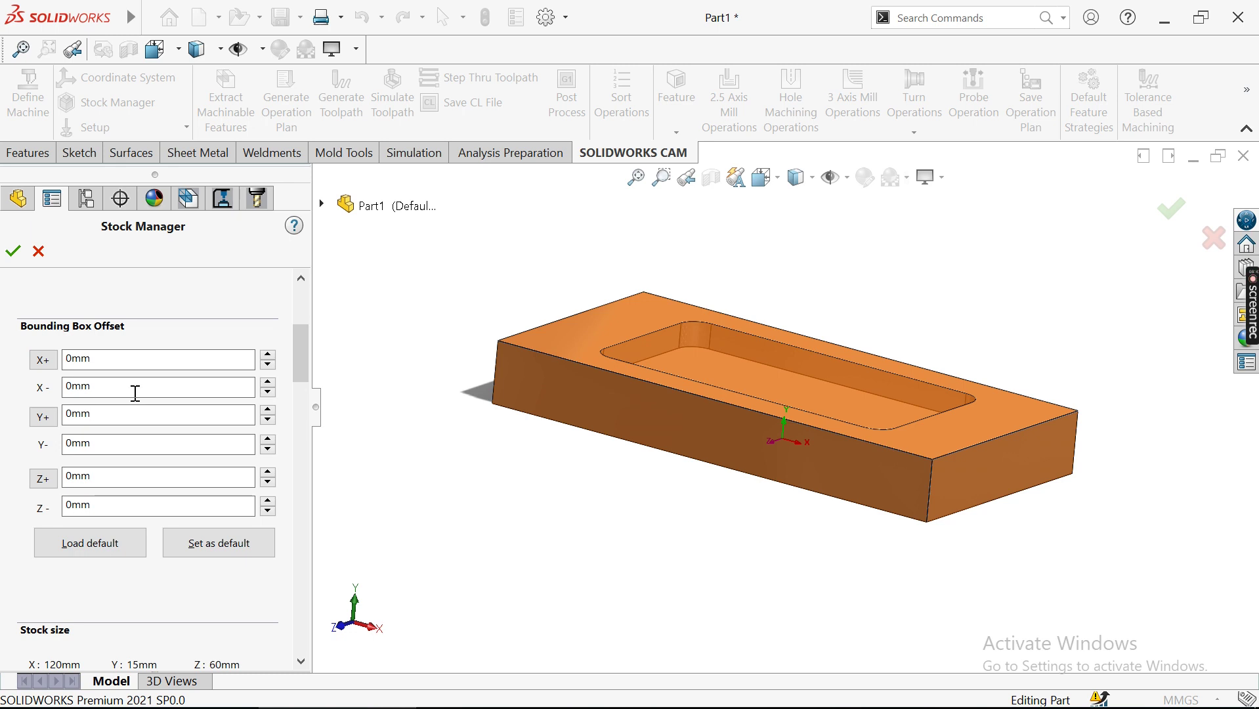
Check the bounding box stock type and 0 mm offsets, and accept the stock definition
left_click(85, 360)
scroll(304, 348, "up", 4)
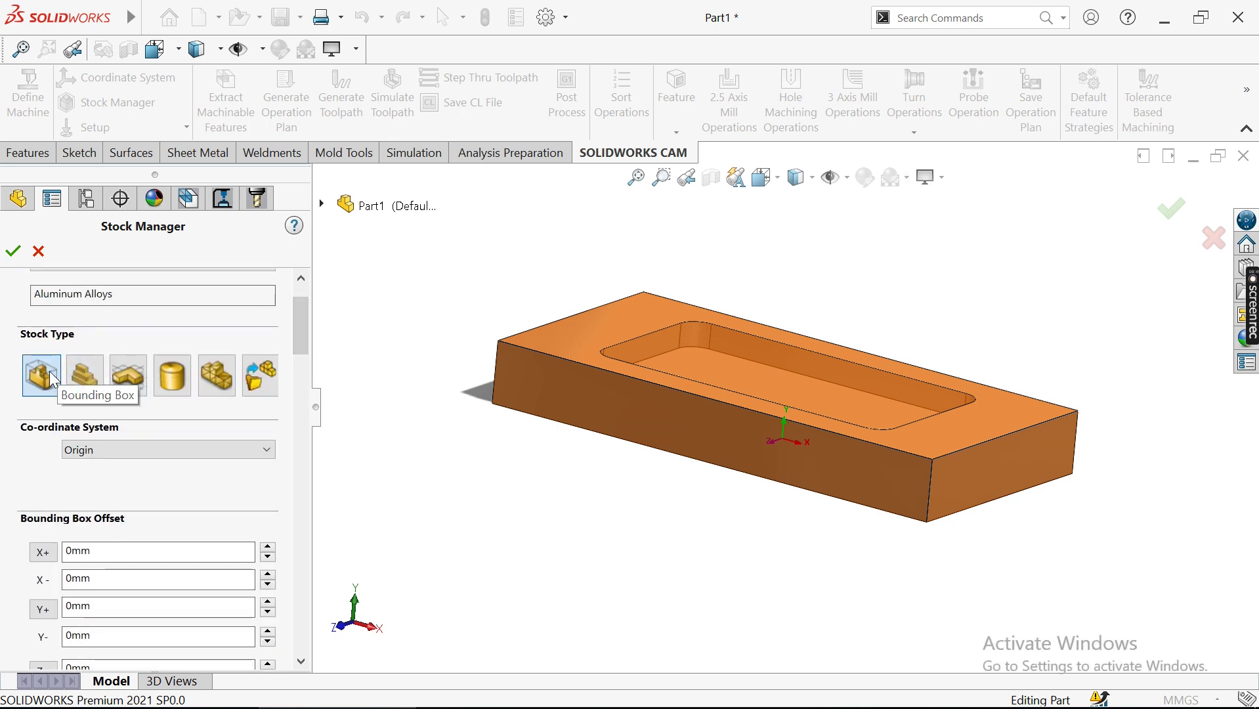
left_click_drag(300, 334, 332, 358)
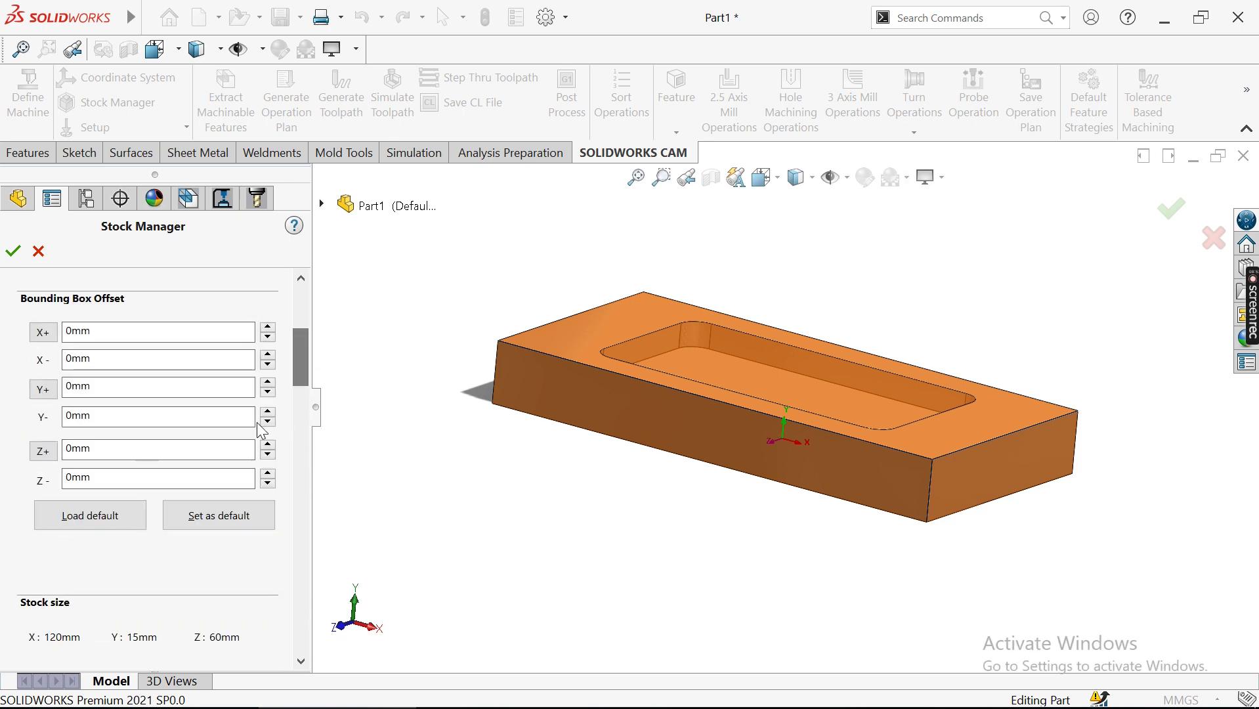
left_click(14, 251)
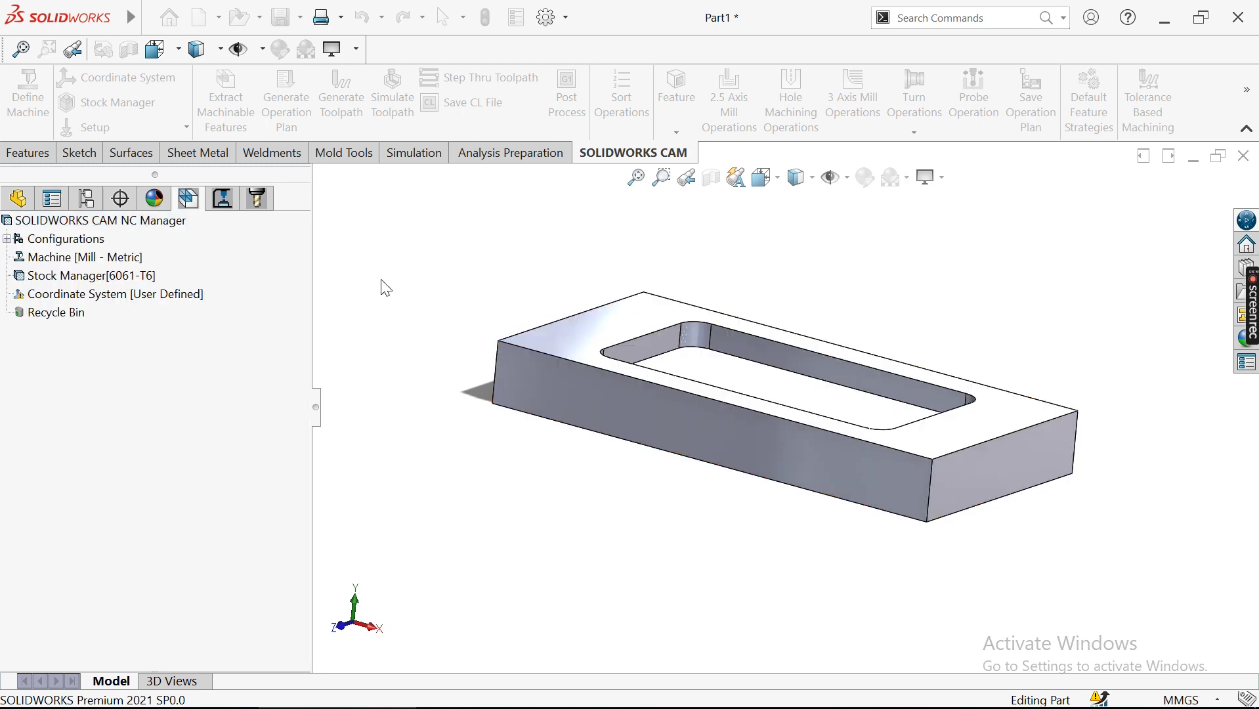
left_click(636, 177)
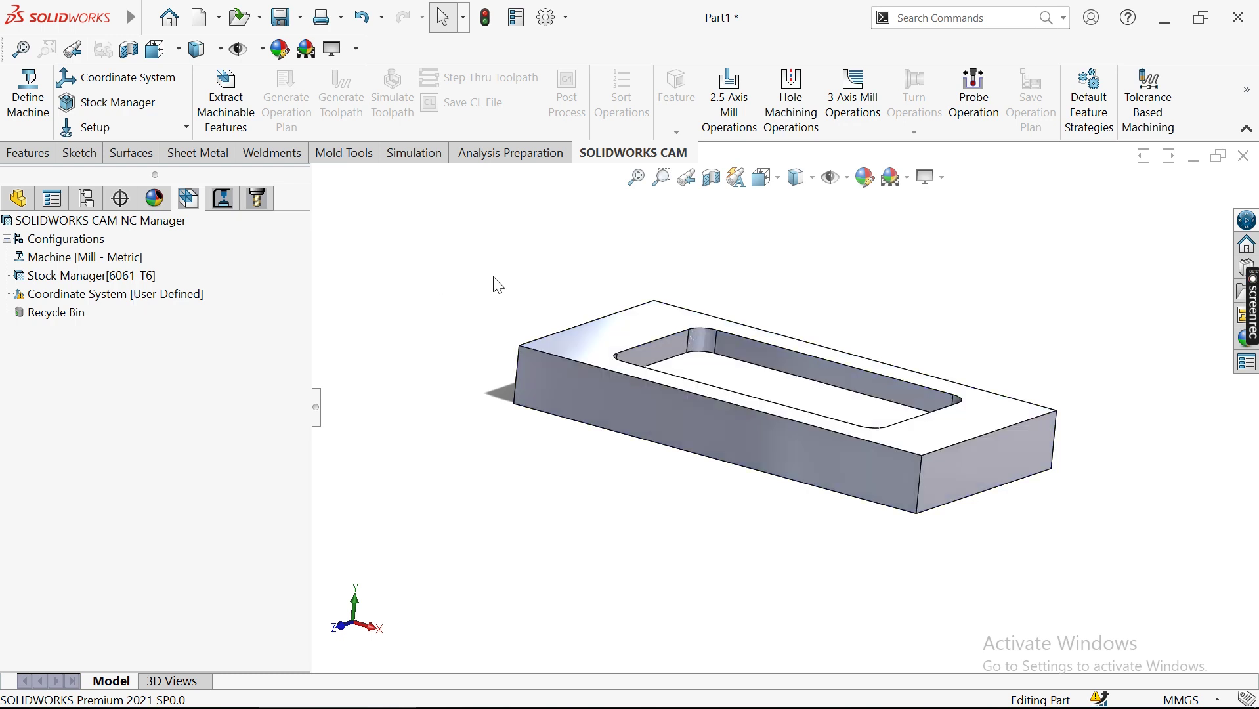
Reopen the user-defined fixture coordinate system to check its origin and axes, and accept it as is
double_click(95, 295)
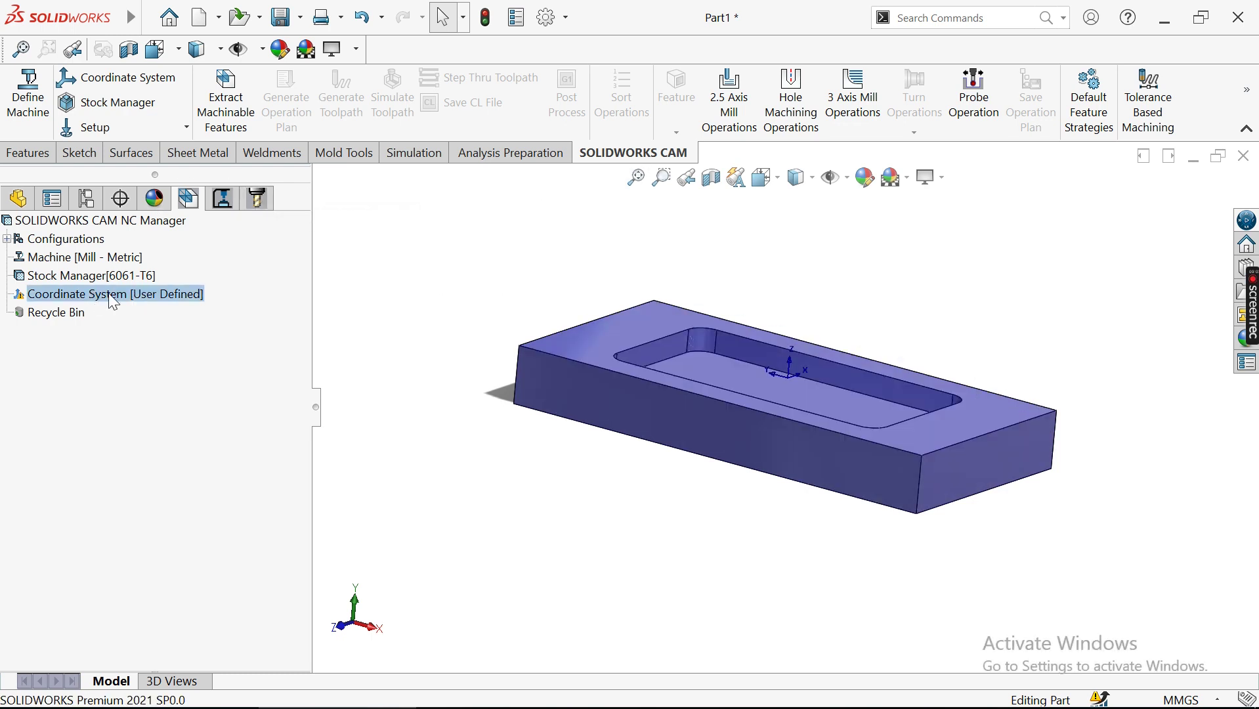
middle_click_drag(472, 290, 453, 308)
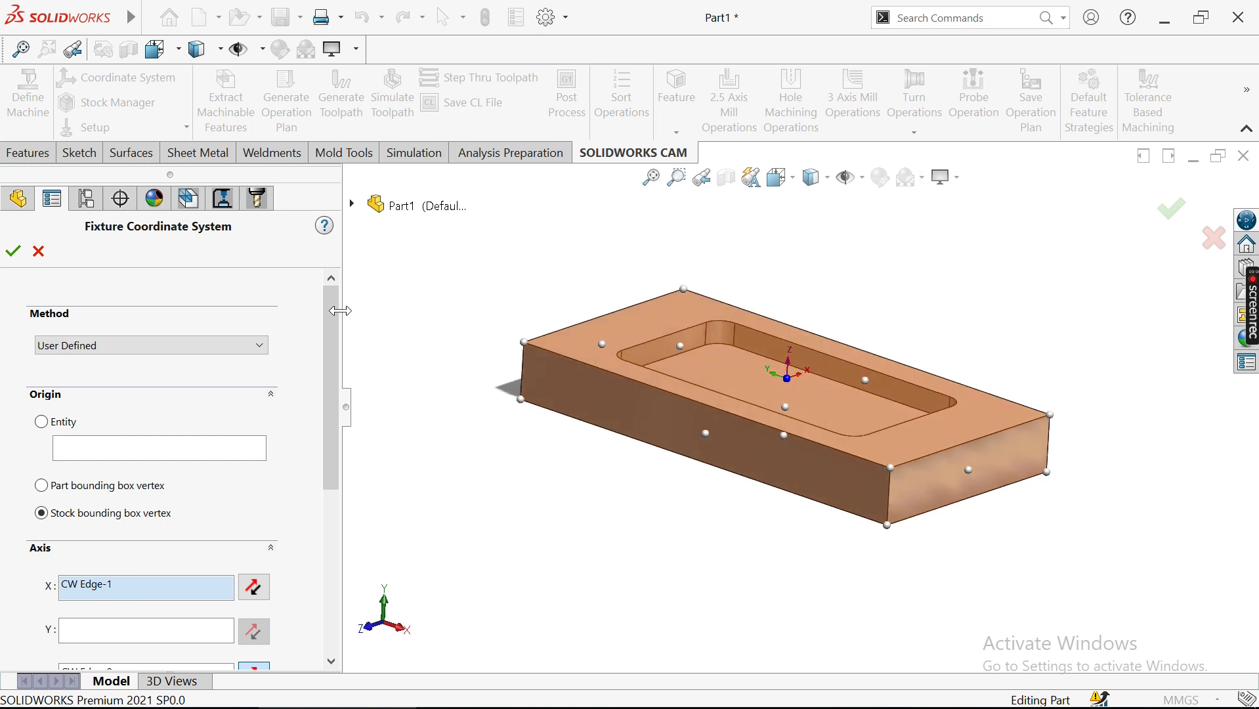
left_click(13, 250)
Create a mill setup using the block's top face as the setup entity, with all additional feature options left off
left_click(160, 123)
left_click(143, 157)
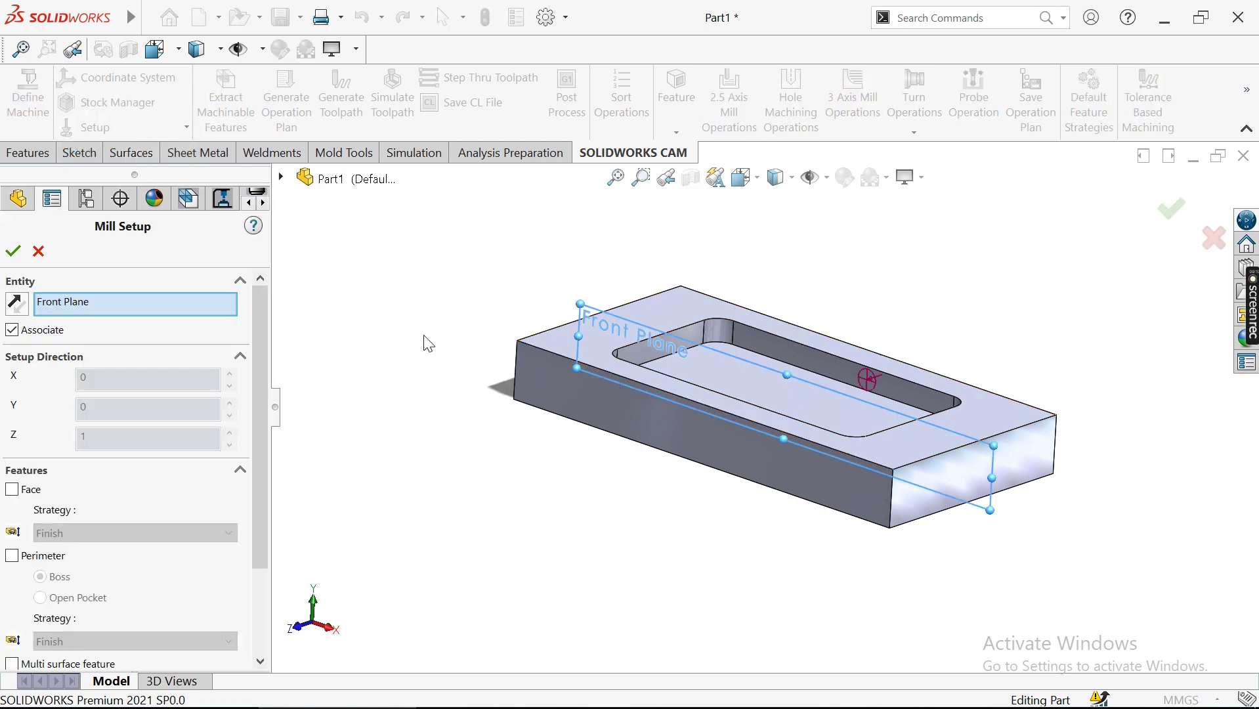
left_click(552, 337)
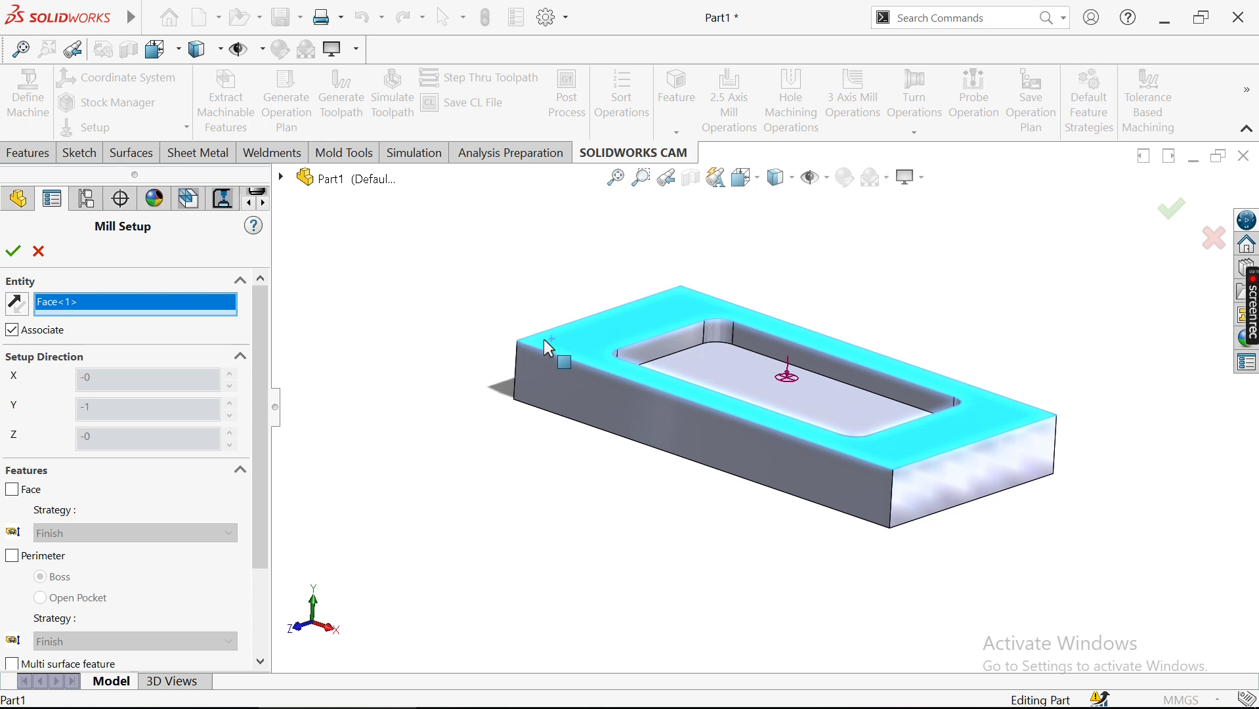
middle_click_drag(449, 350, 450, 332)
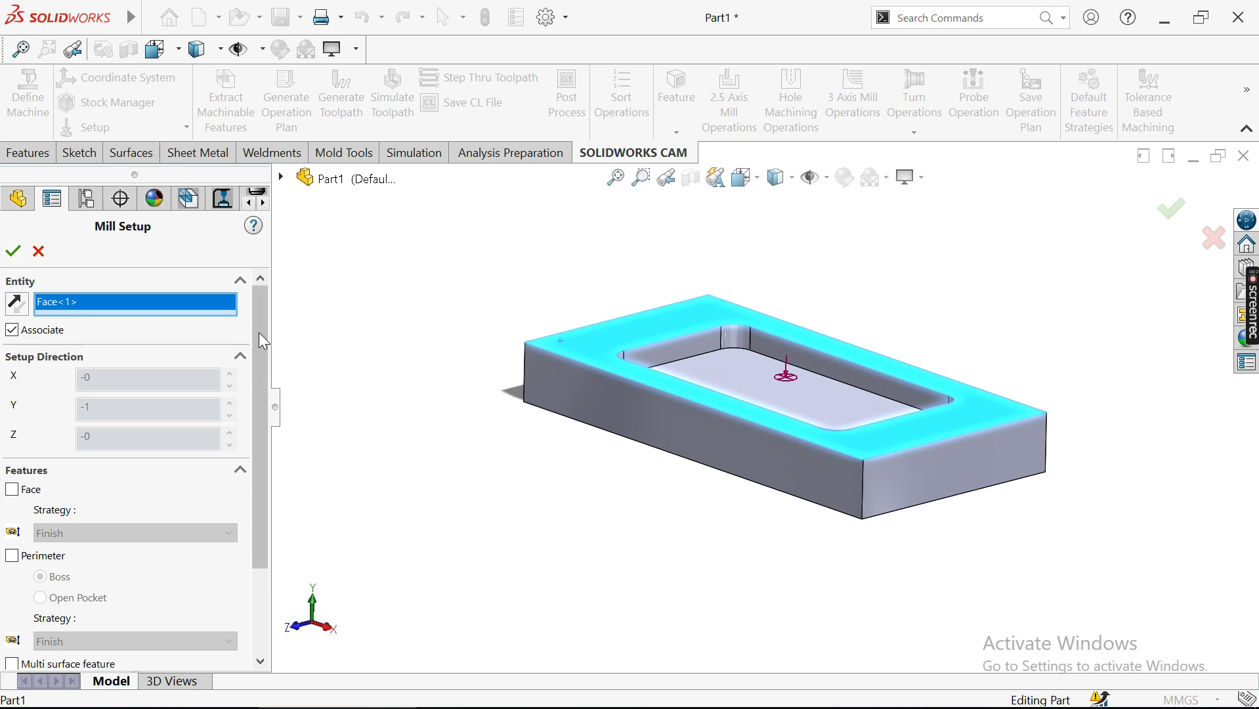
left_click_drag(273, 333, 326, 334)
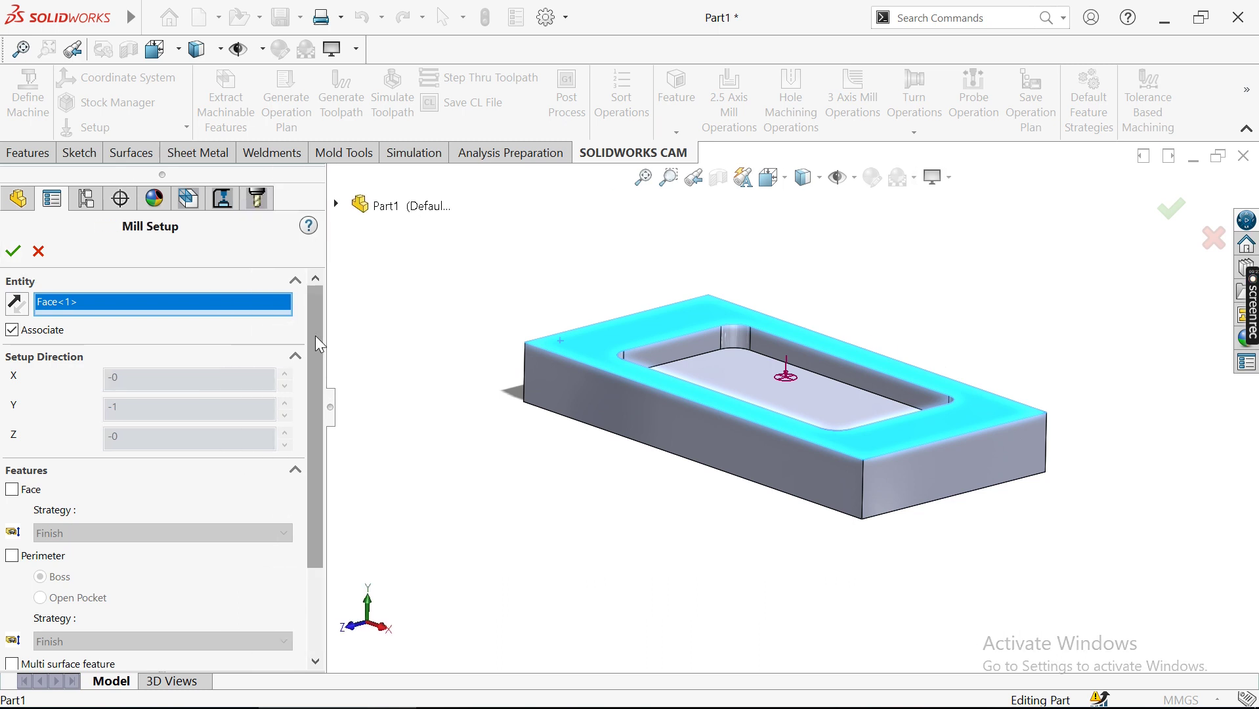
scroll(315, 335, "down", 3)
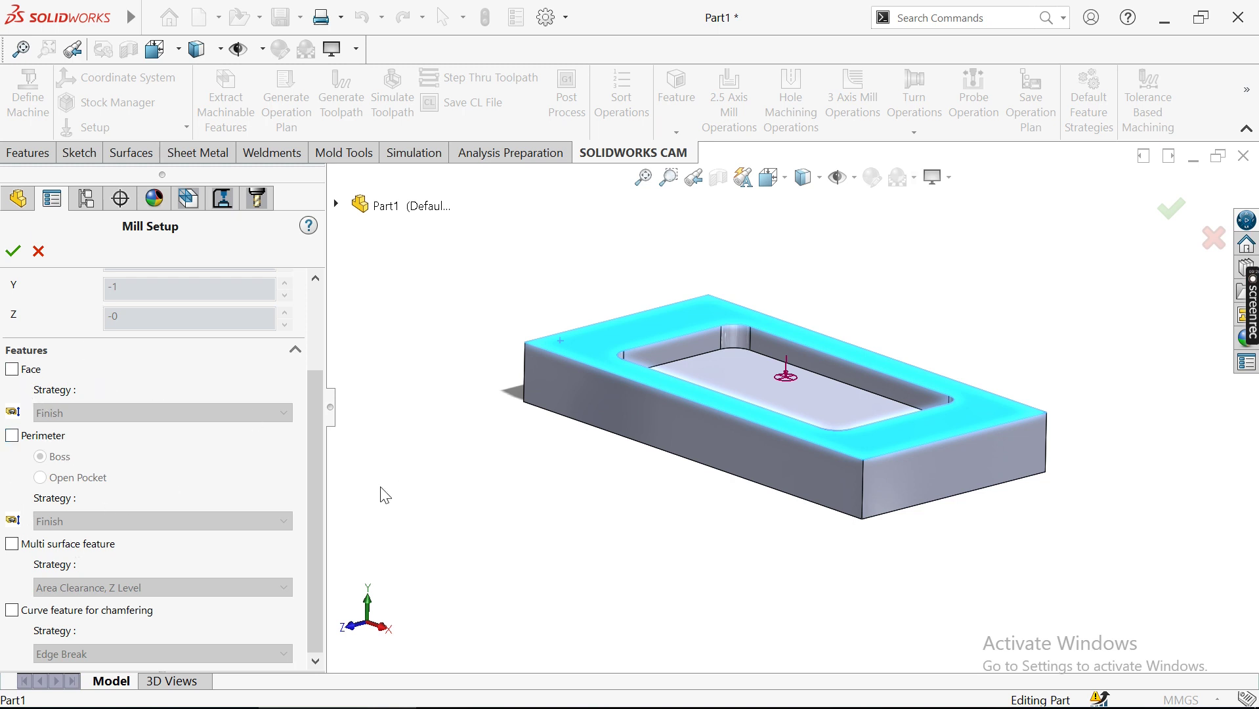
left_click_drag(318, 499, 320, 414)
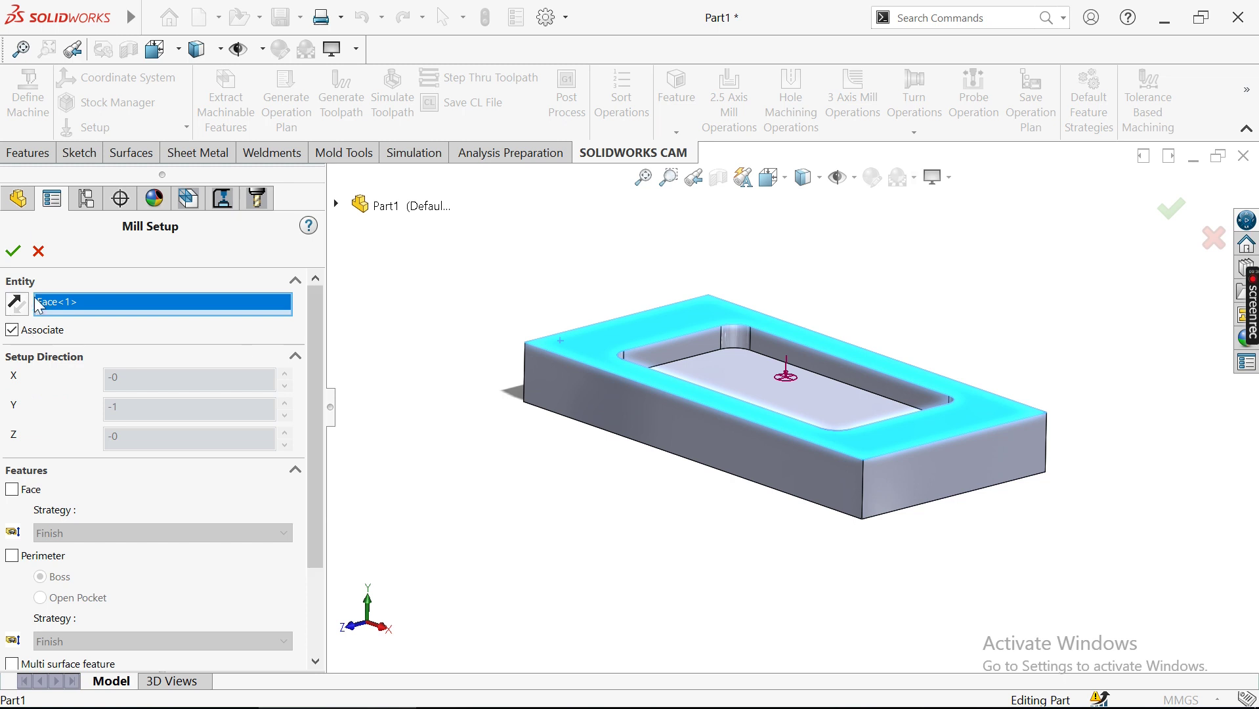
left_click(14, 256)
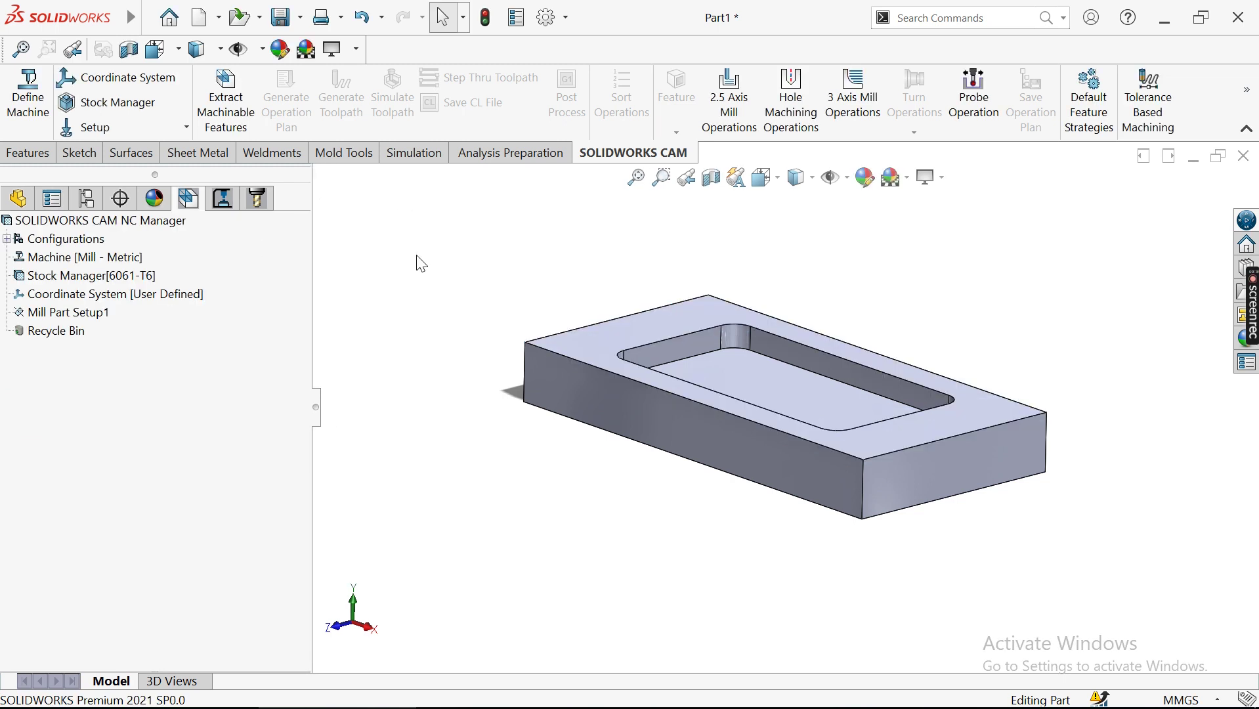
Extract the block's machinable features and generate the operation plan for the rectangular pocket
left_click(644, 186)
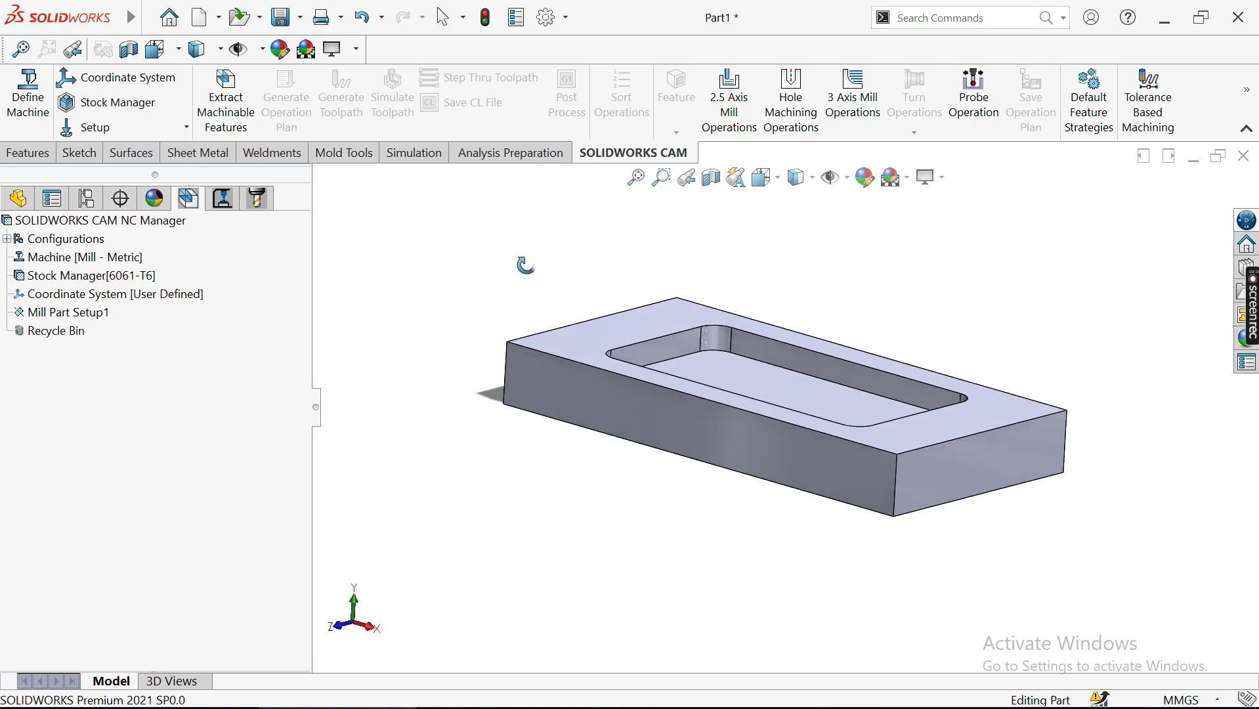
left_click(636, 177)
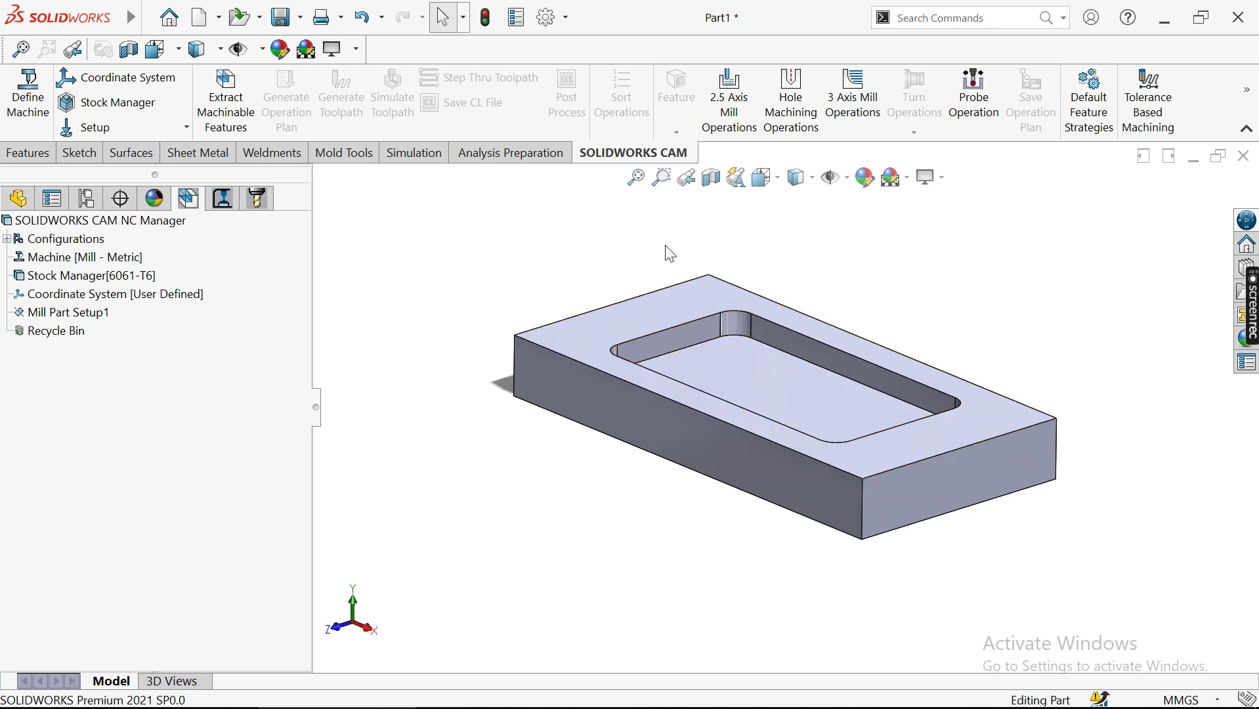
left_click(233, 122)
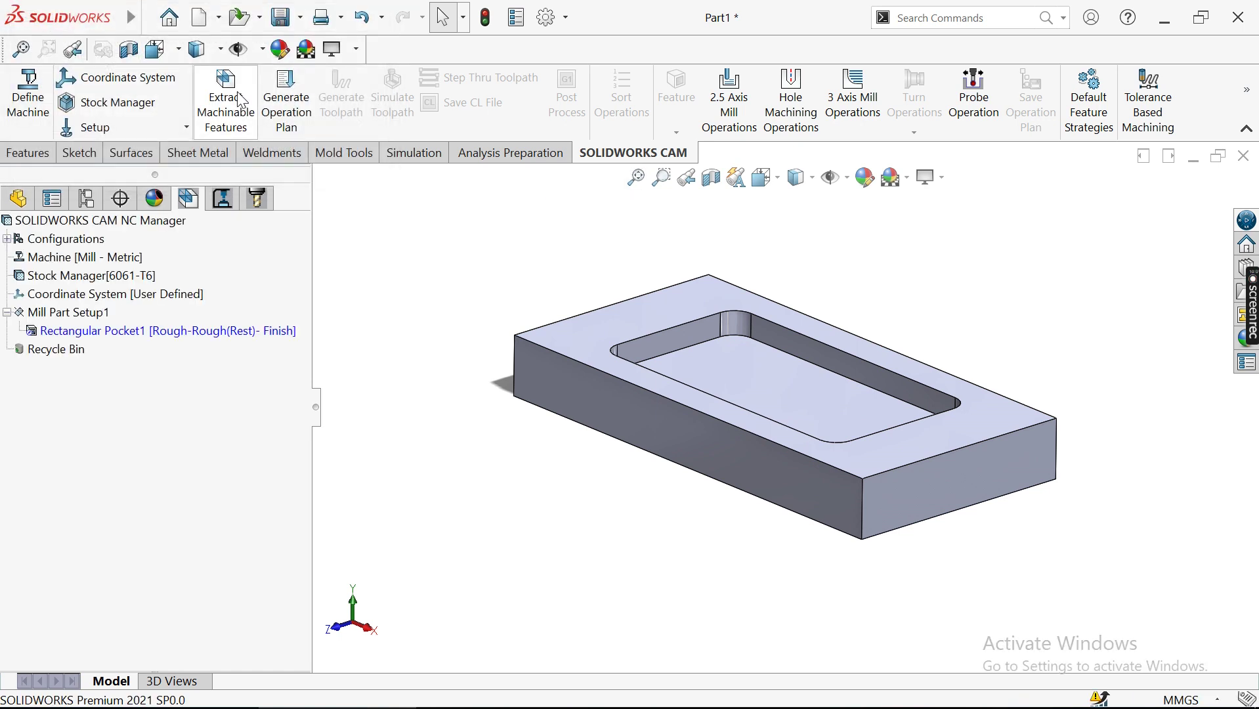
left_click(168, 332)
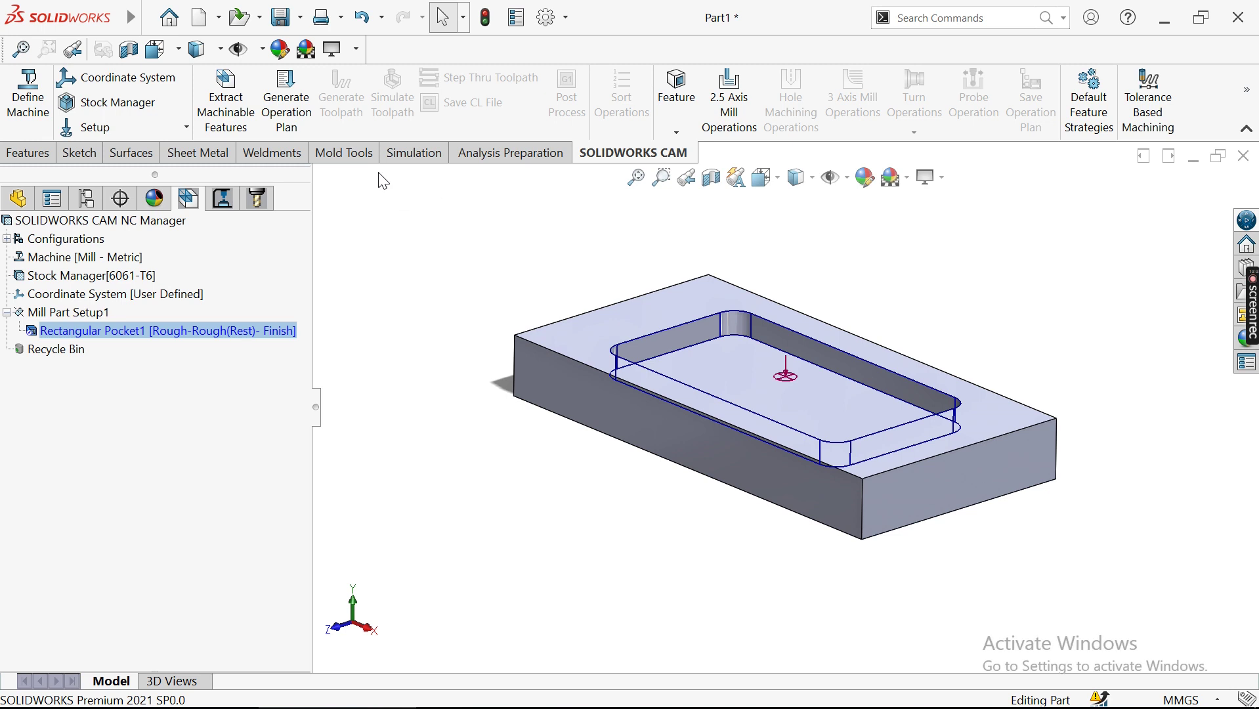
left_click(226, 98)
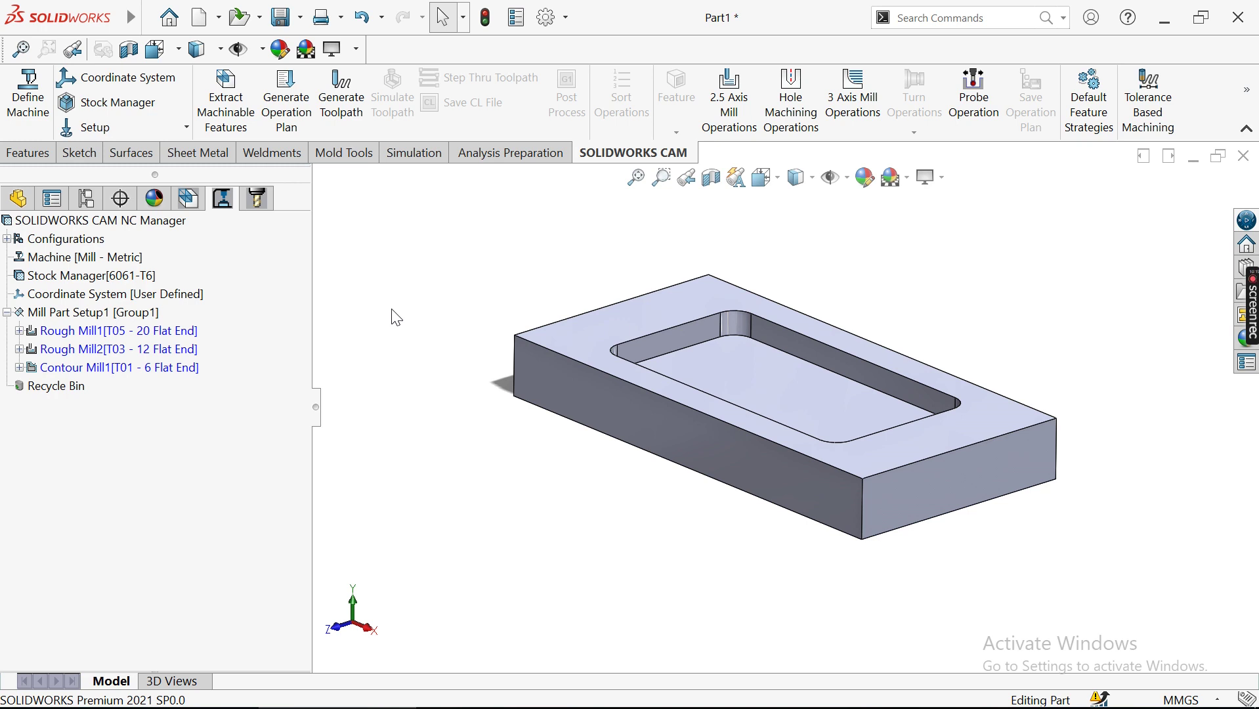
Examine the tool and cutting data of the two rough mill operations and the contour mill operation
mouse_move(126, 335)
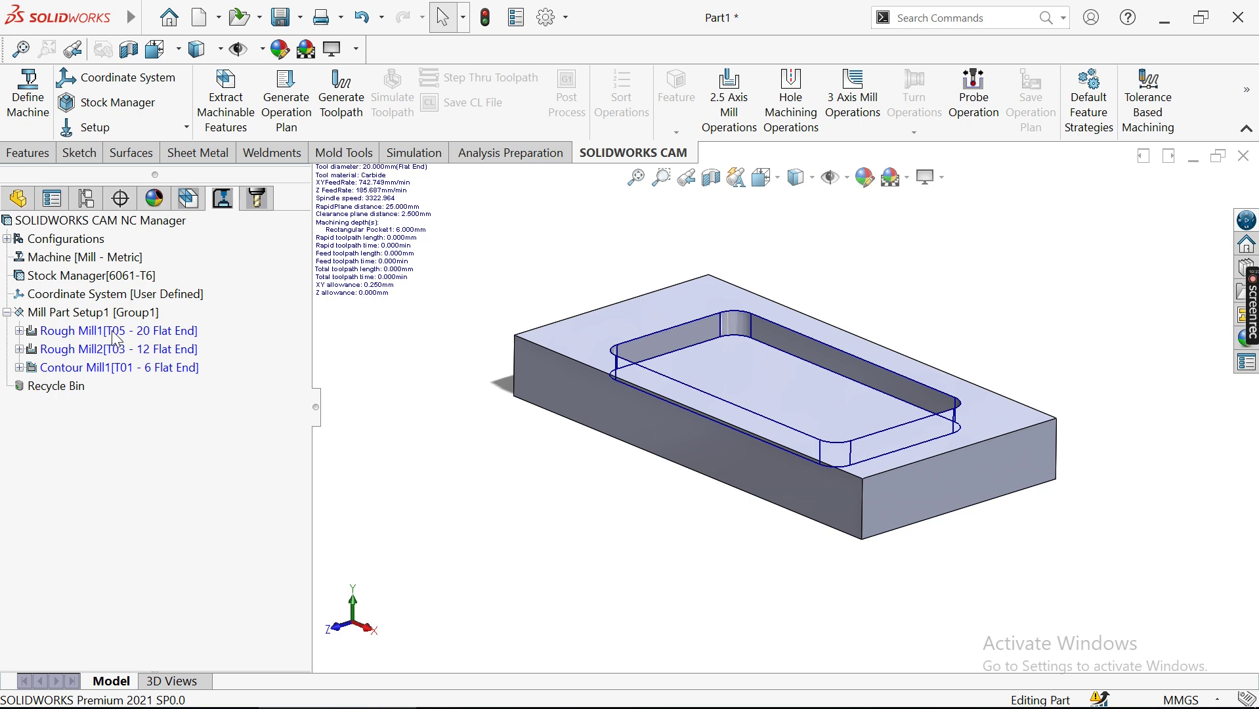
left_click(114, 332)
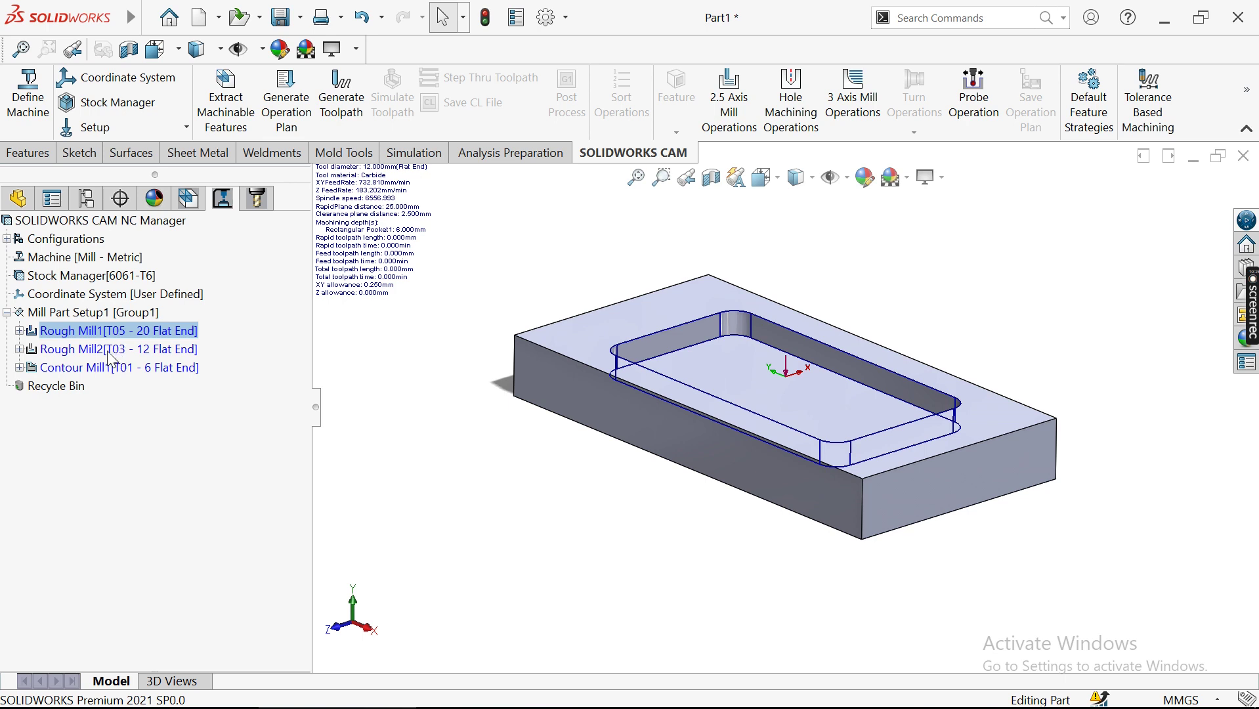
left_click(118, 355)
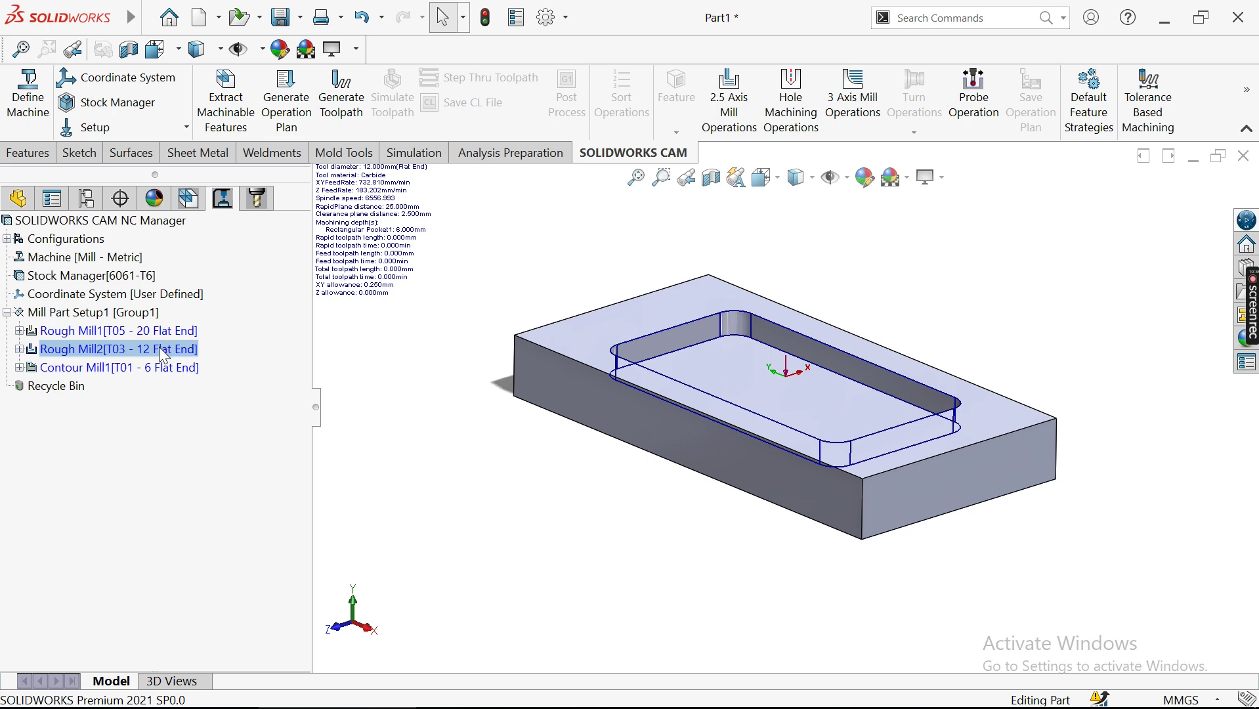
left_click(129, 367)
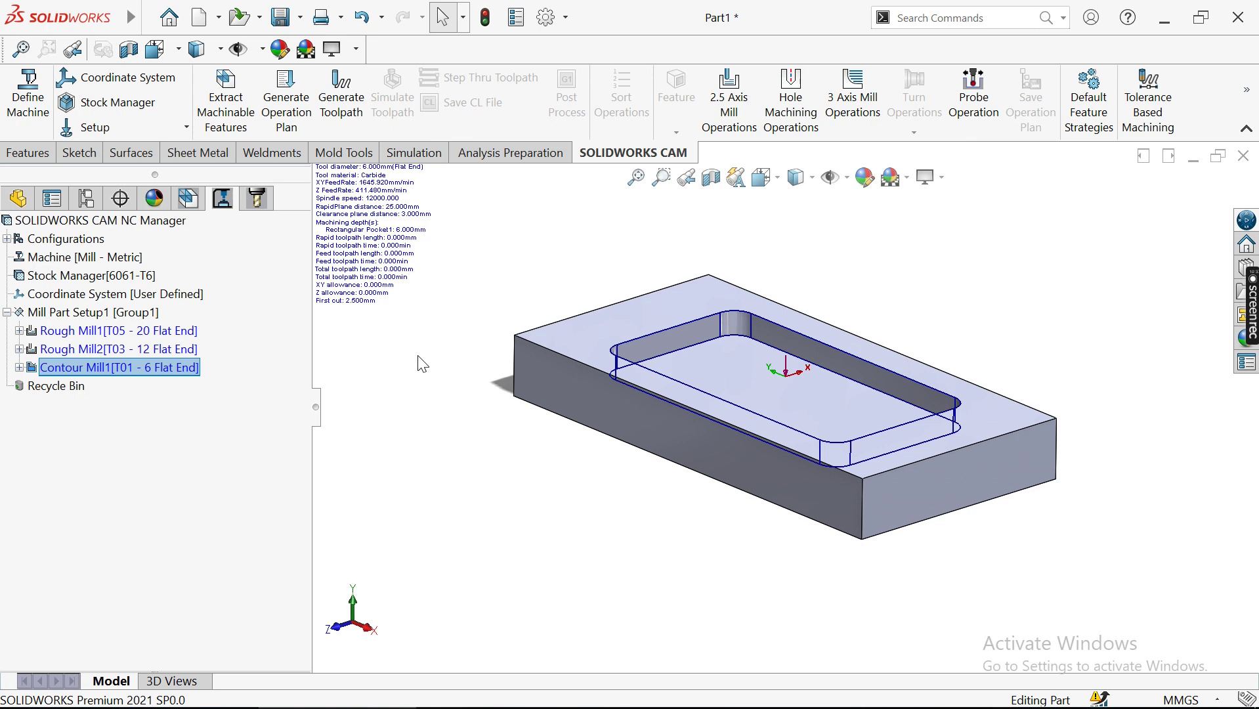
left_click(150, 366)
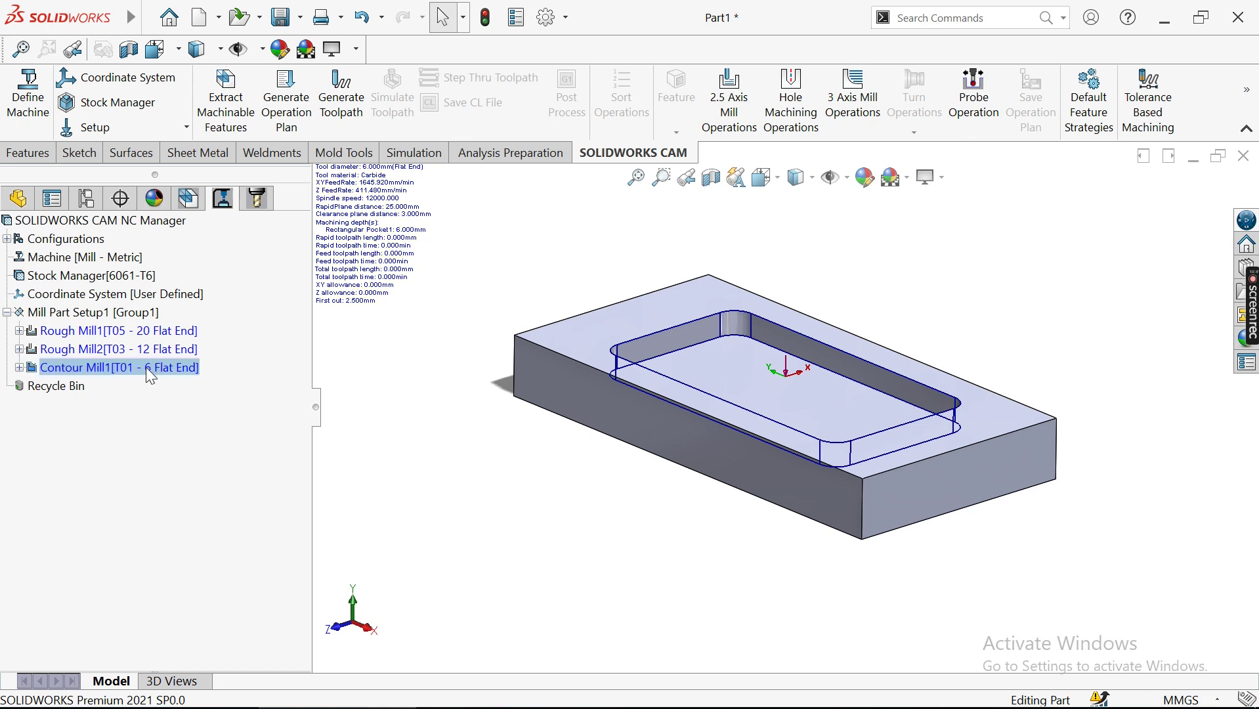
Review the first rough mill operation's tool, feed and speed, roughing, NC, feature and optimization parameters, then close them
mouse_move(136, 329)
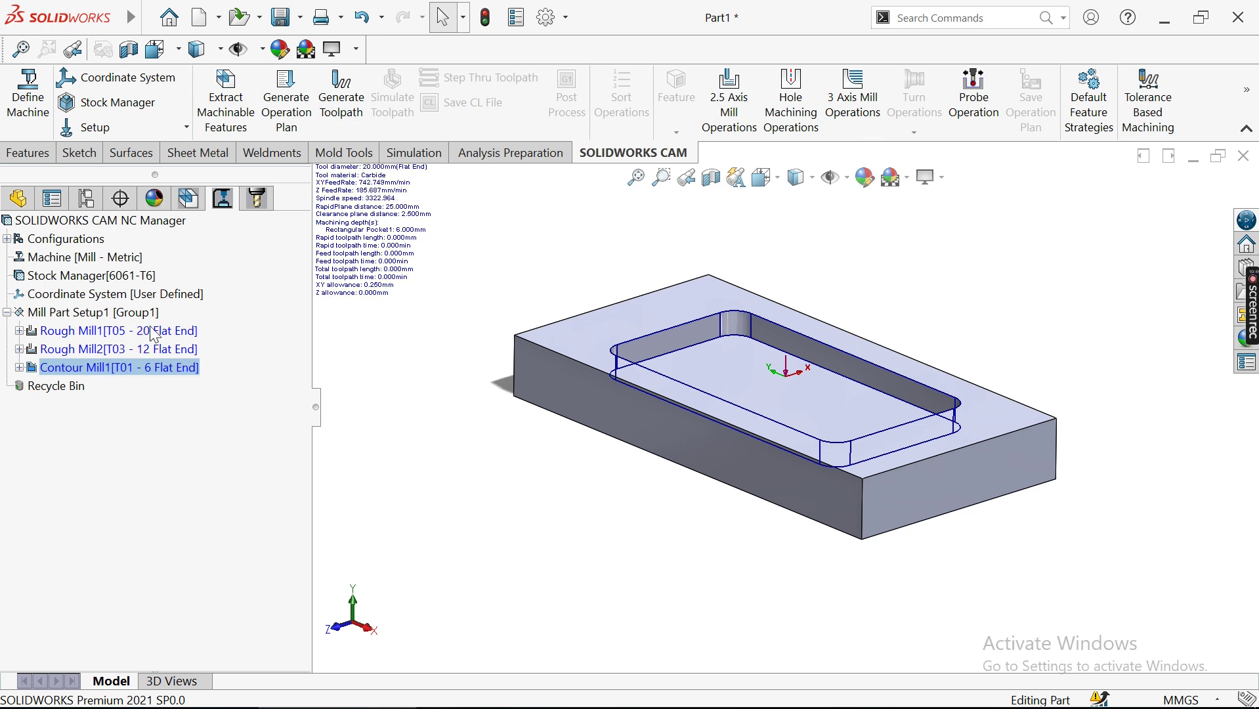
left_click(153, 332)
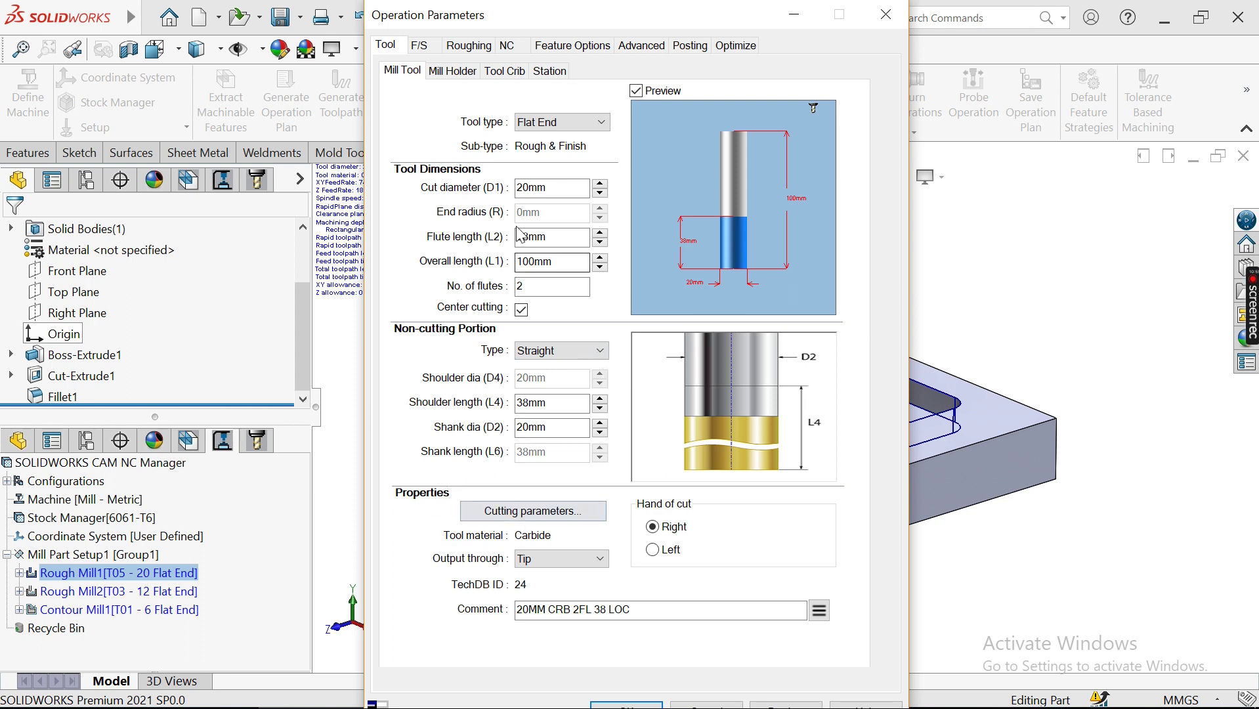
left_click(427, 50)
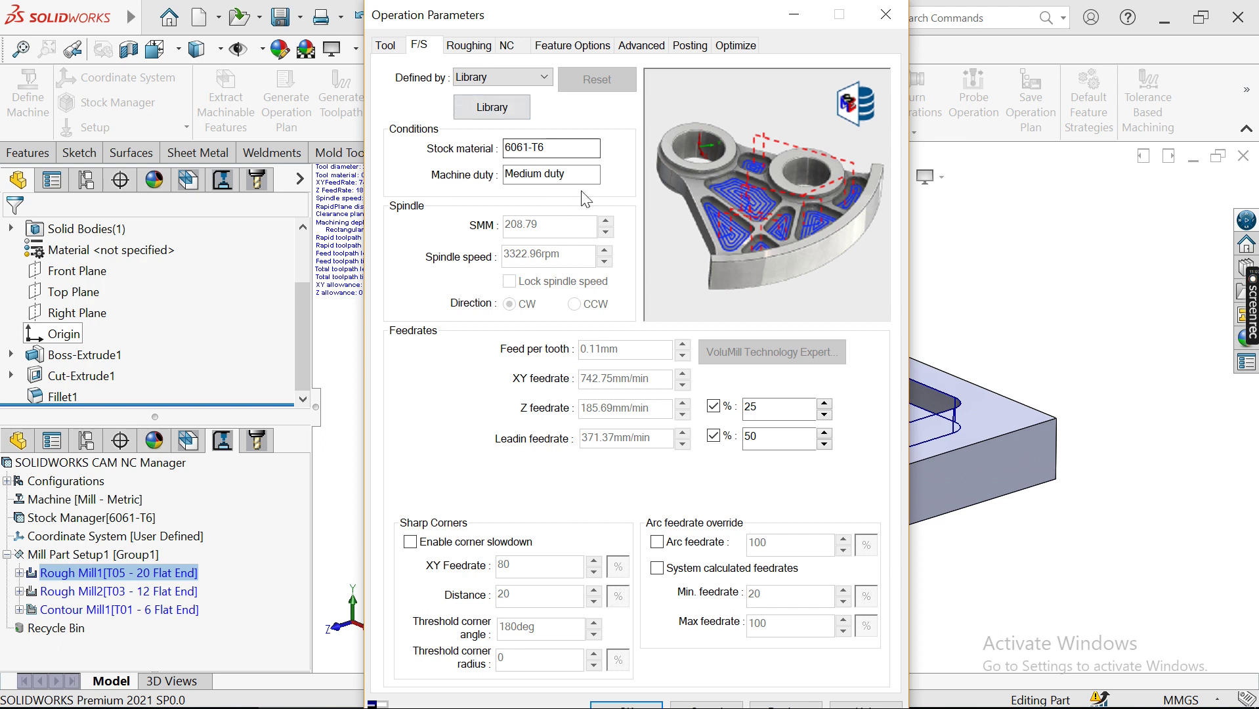
left_click(481, 47)
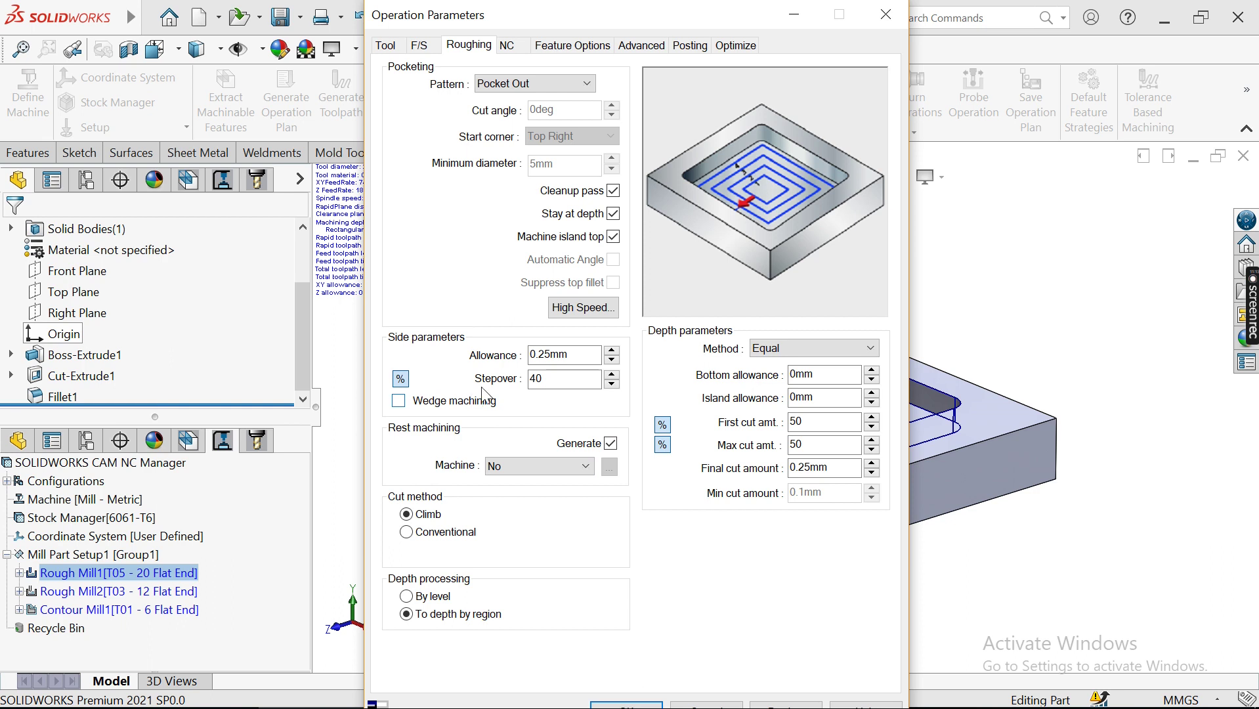
left_click(507, 45)
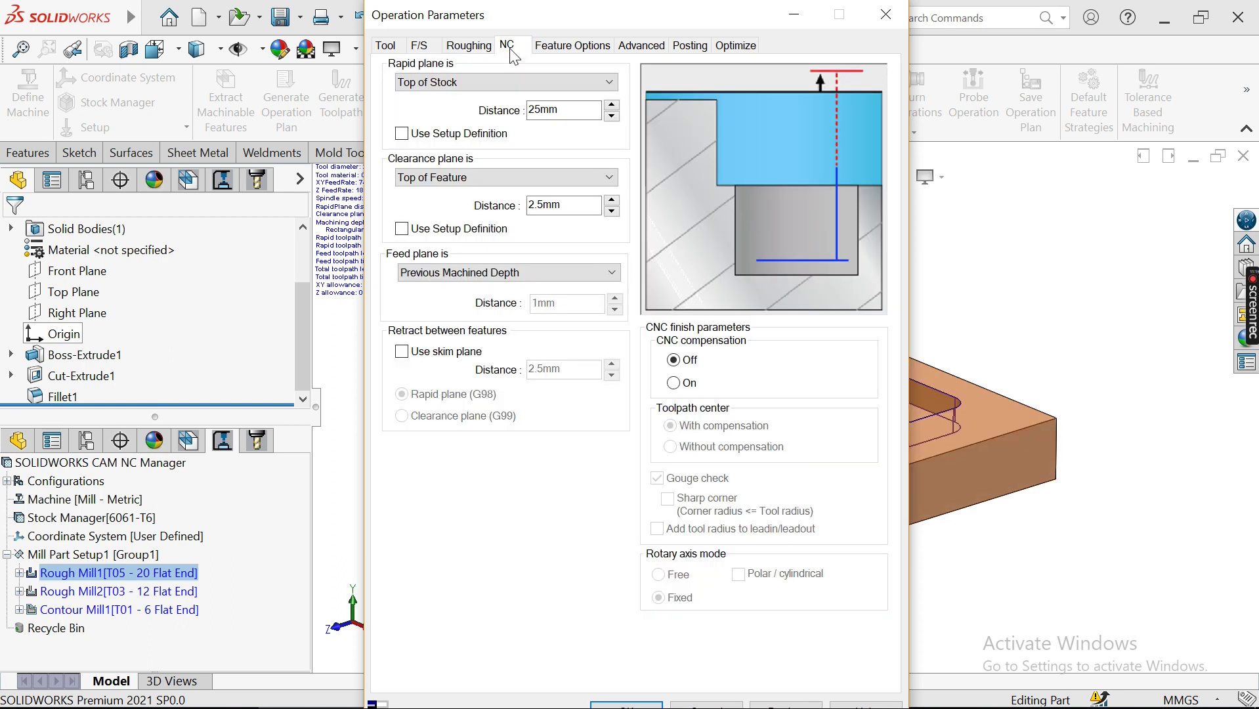
left_click(575, 49)
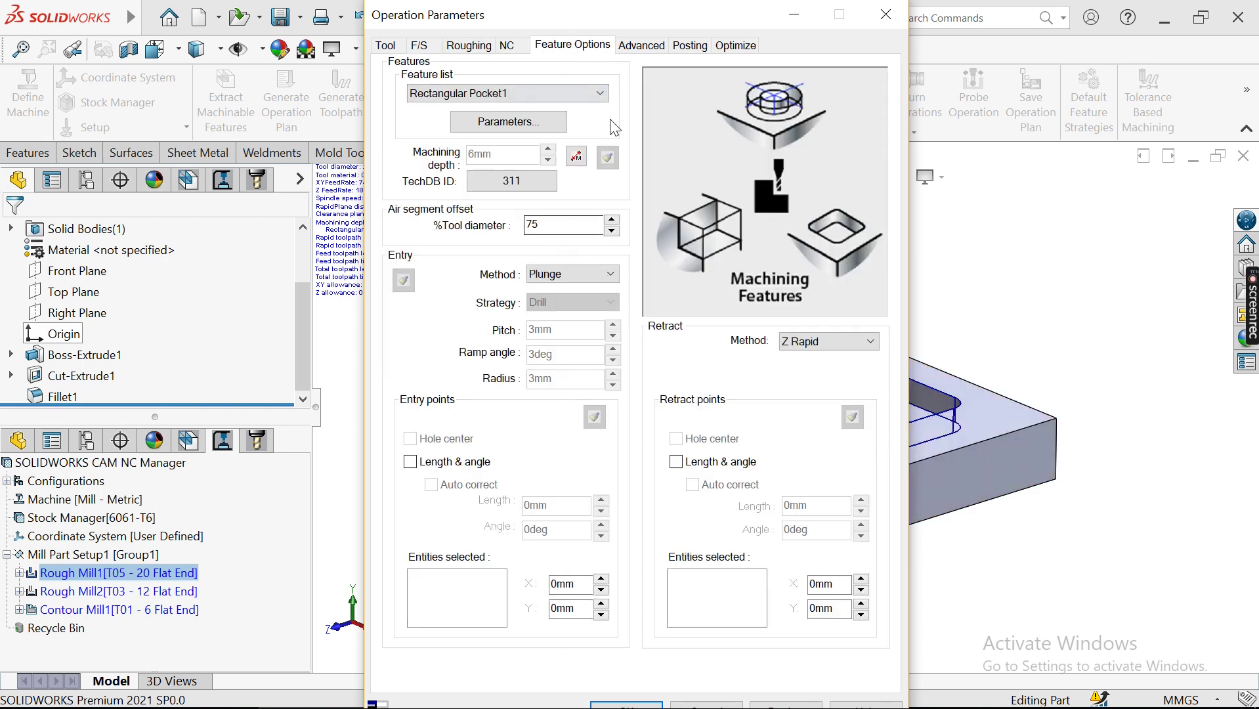
left_click(641, 45)
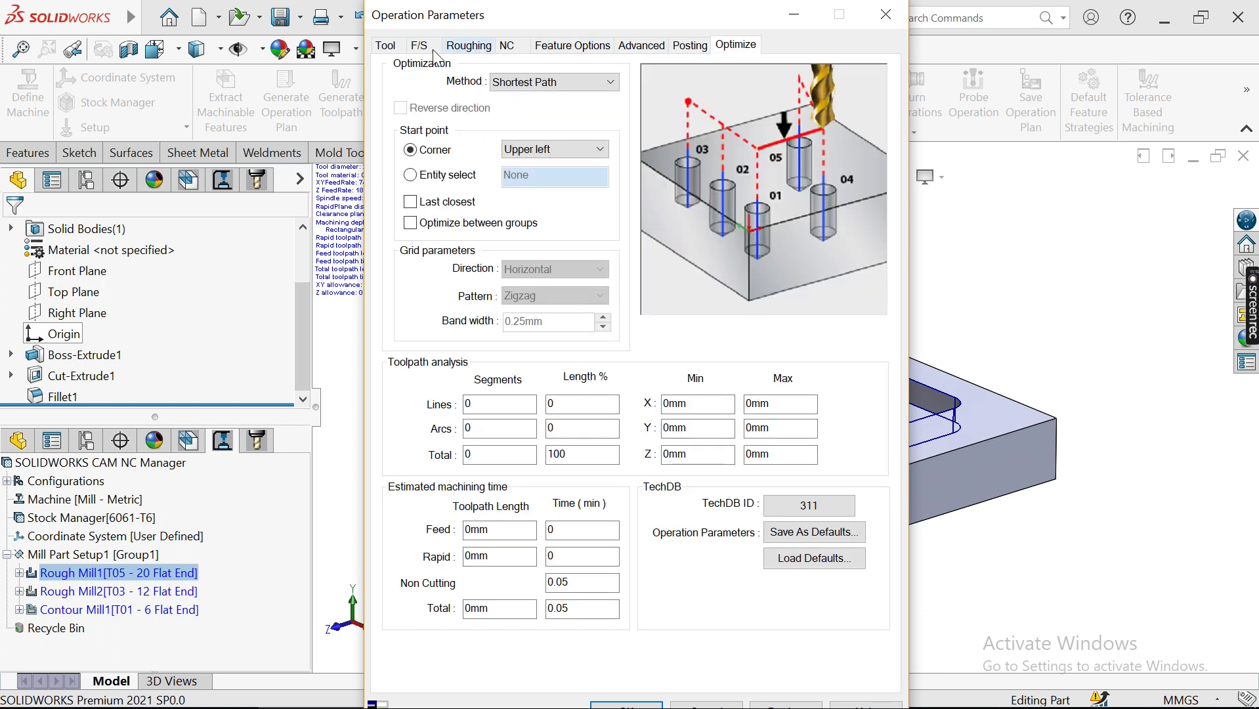
left_click(389, 46)
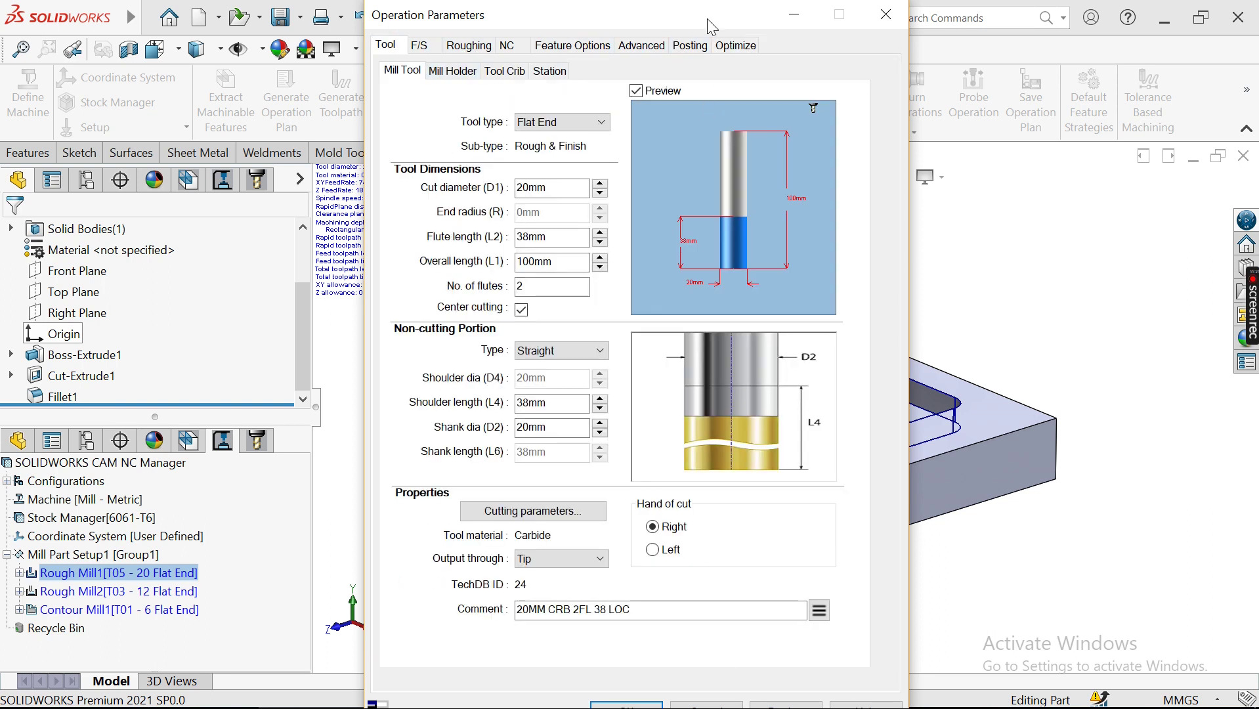
left_click_drag(711, 14, 713, 14)
left_click(612, 703)
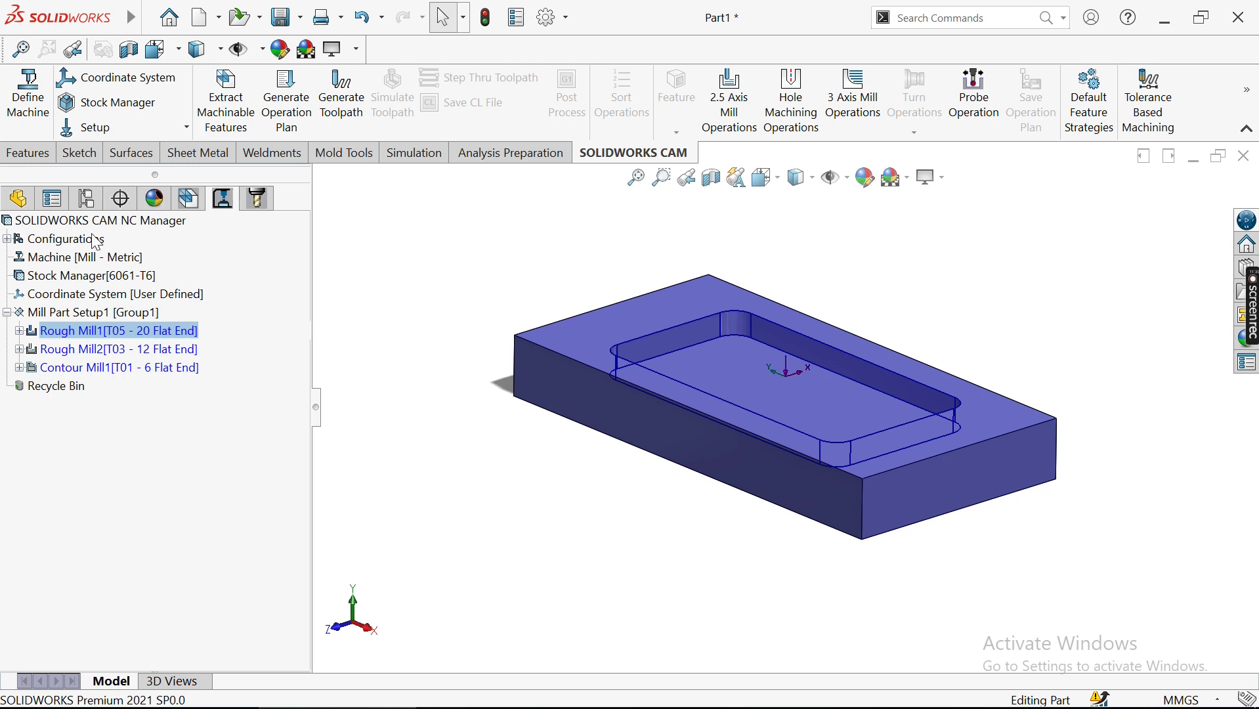
Open the machine definition, look through the tools in Tool Crib 2 (Metric), and close it without changes
left_click(38, 124)
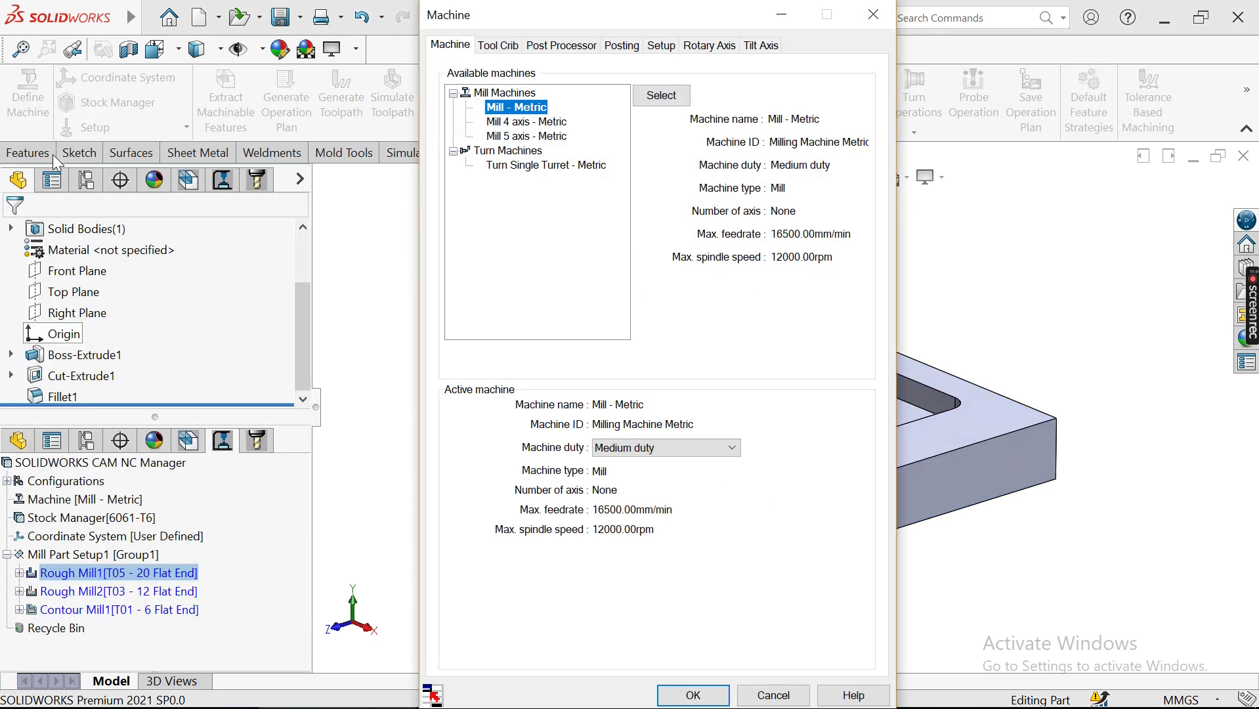
left_click(507, 44)
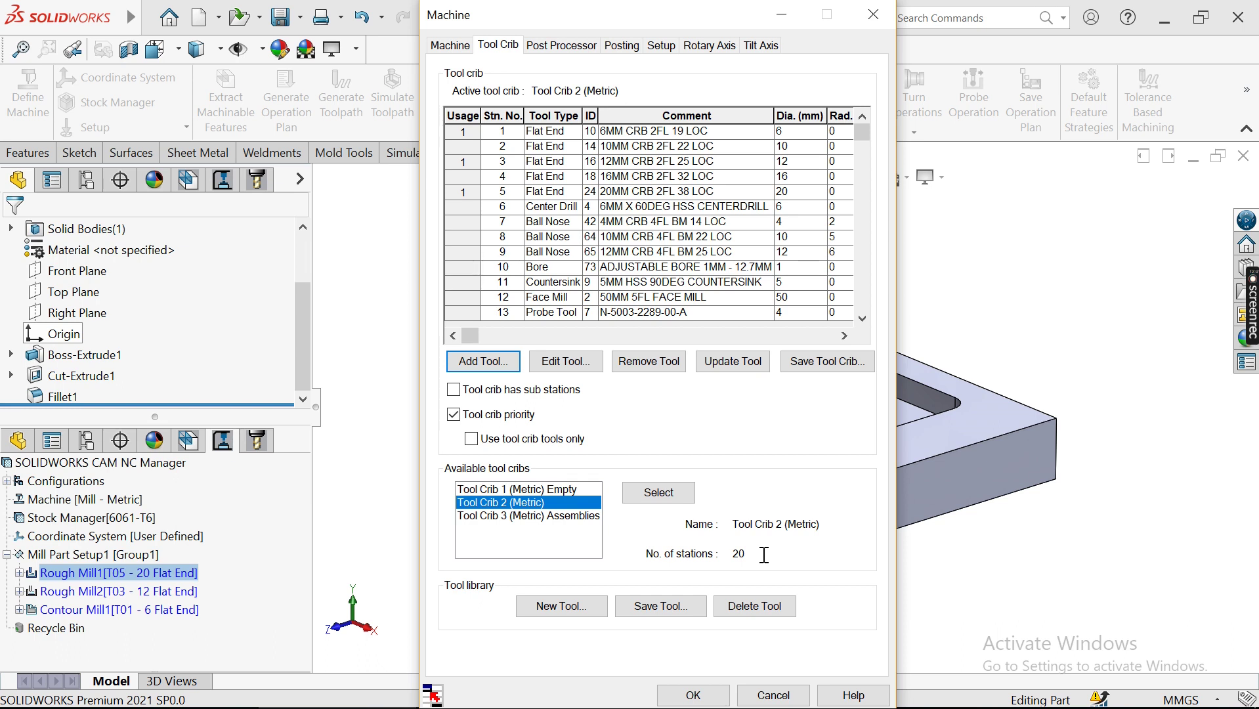
left_click_drag(867, 168, 701, 254)
left_click(873, 15)
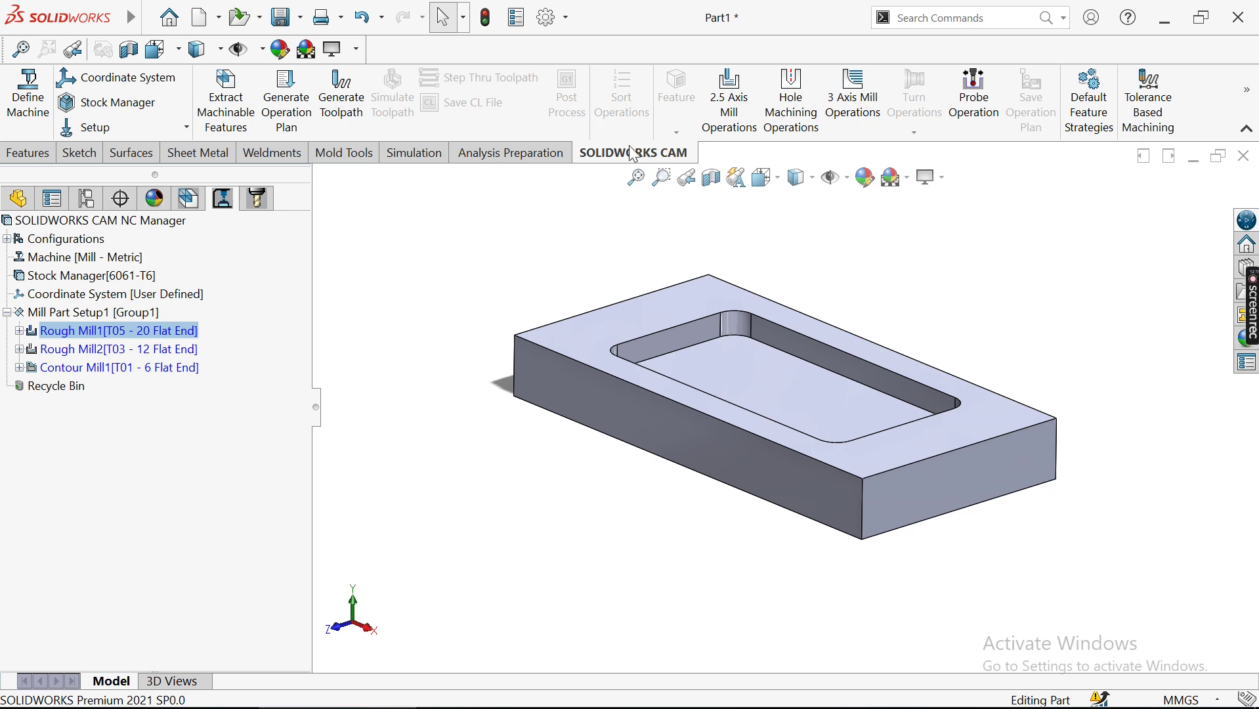
Generate the toolpaths for the two rough mill operations and the contour mill operation
middle_click_drag(555, 260, 525, 245)
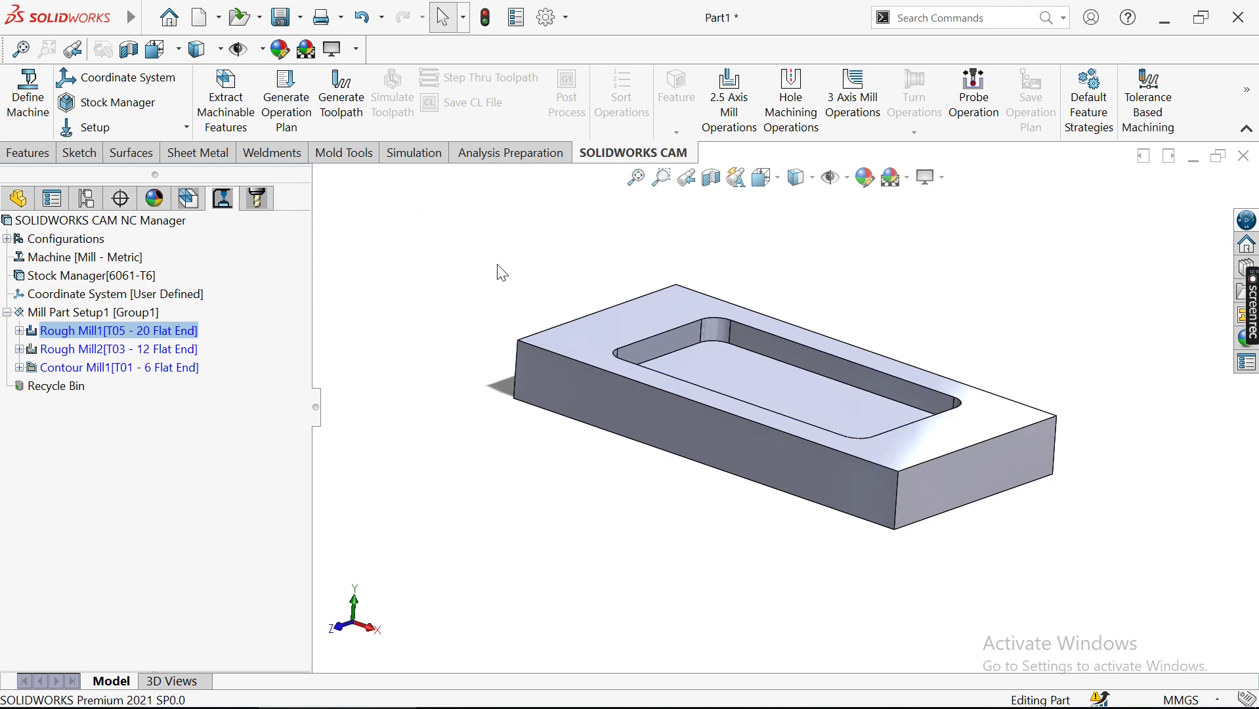
middle_click_drag(497, 270, 472, 272)
left_click(635, 177)
middle_click_drag(553, 265, 647, 225)
left_click(640, 177)
middle_click_drag(506, 247, 494, 237)
left_click(624, 179)
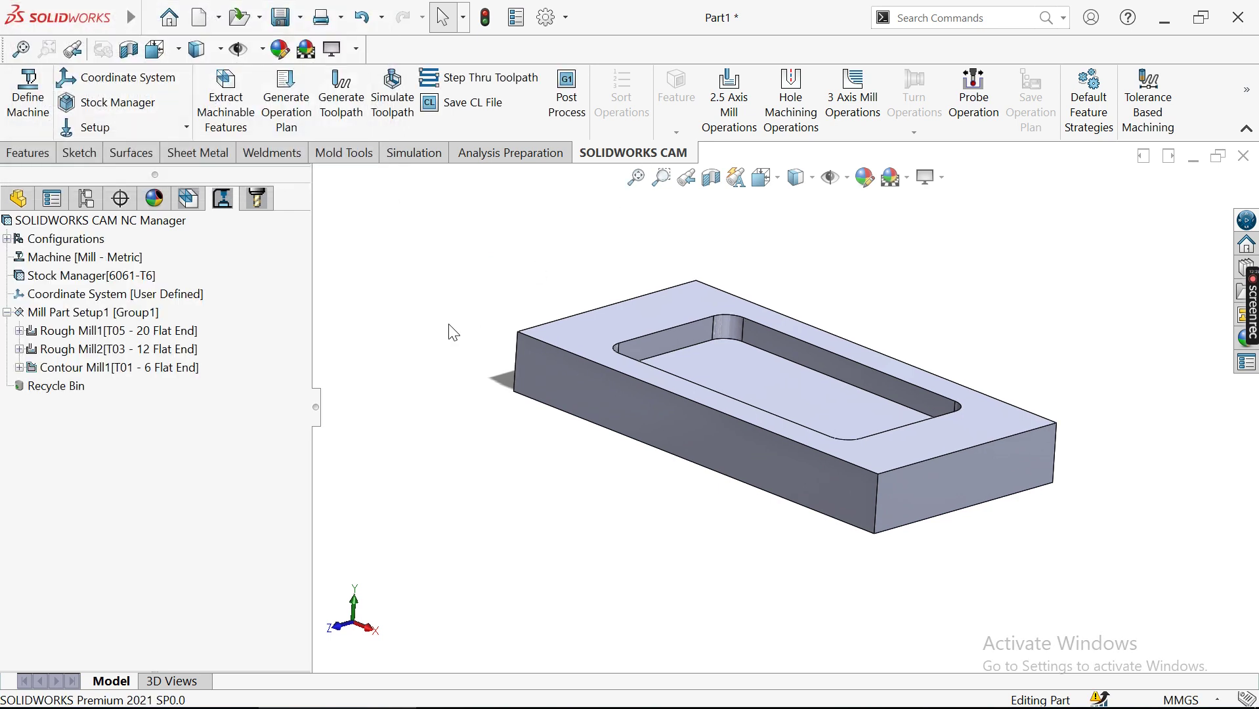
Open the toolpath simulation, set its speed to 43, look through its options, and start the run
left_click(393, 95)
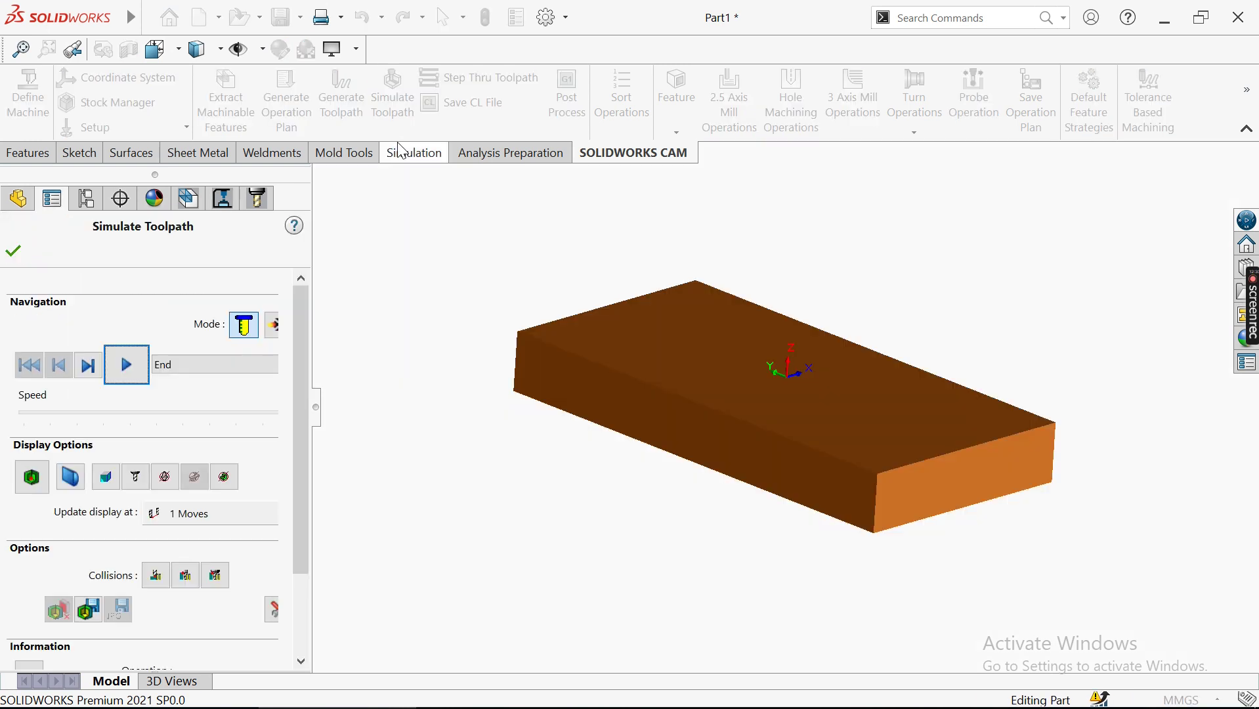
left_click_drag(178, 409, 143, 417)
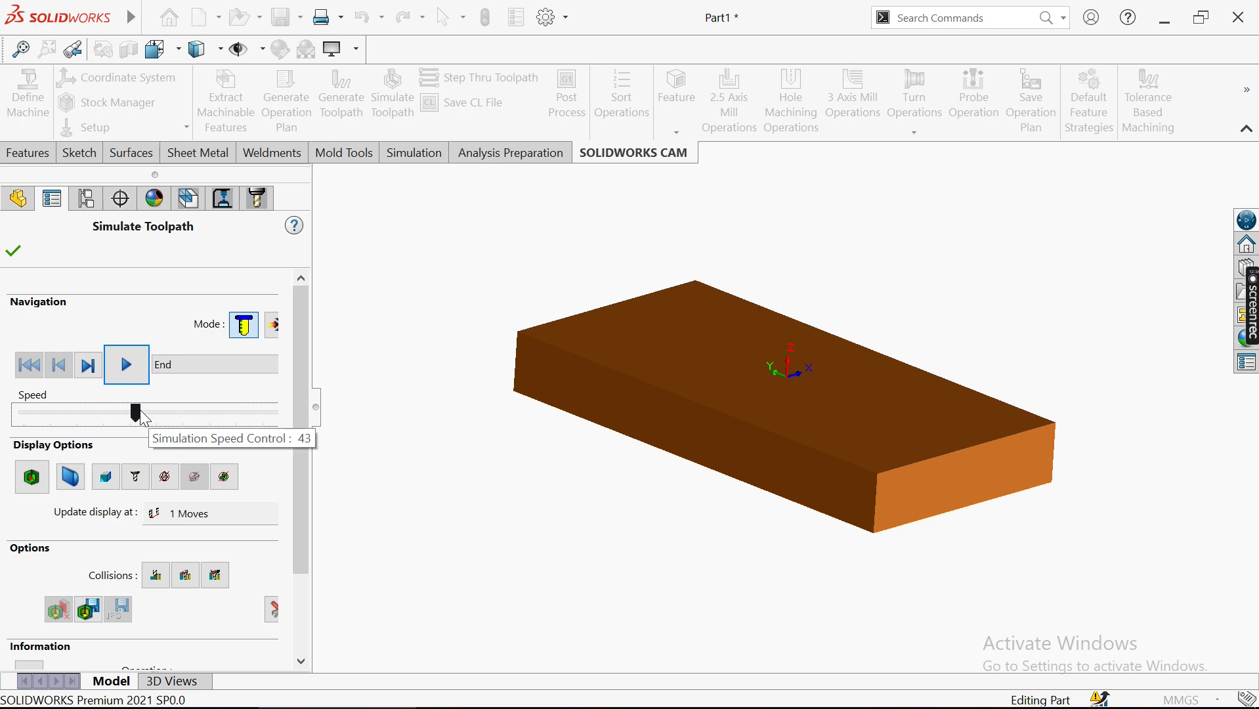
left_click(114, 369)
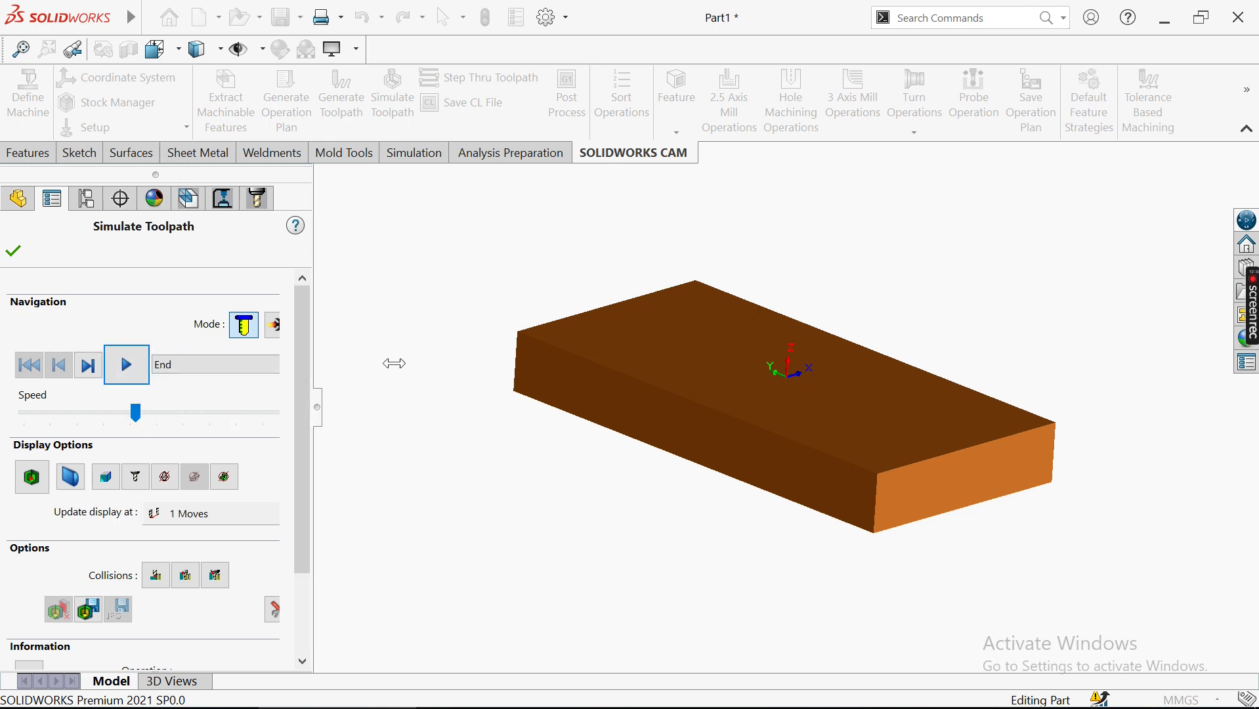
left_click_drag(394, 364, 404, 363)
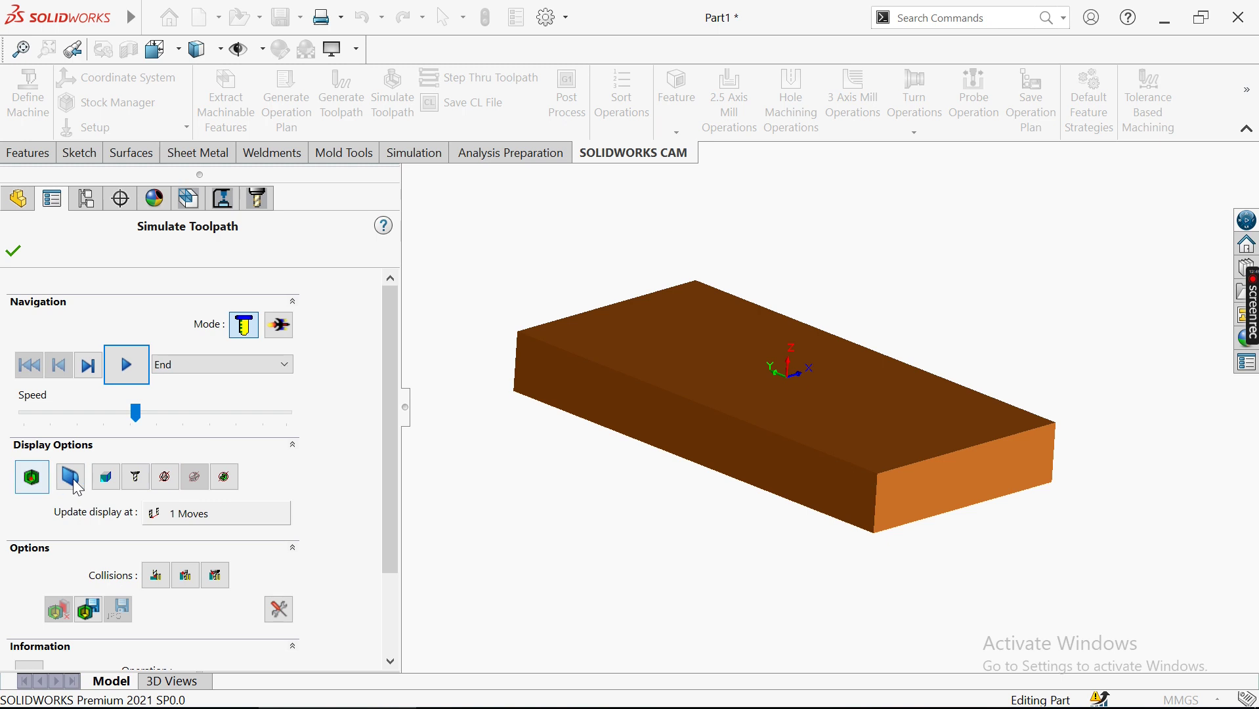
scroll(389, 468, "down", 3)
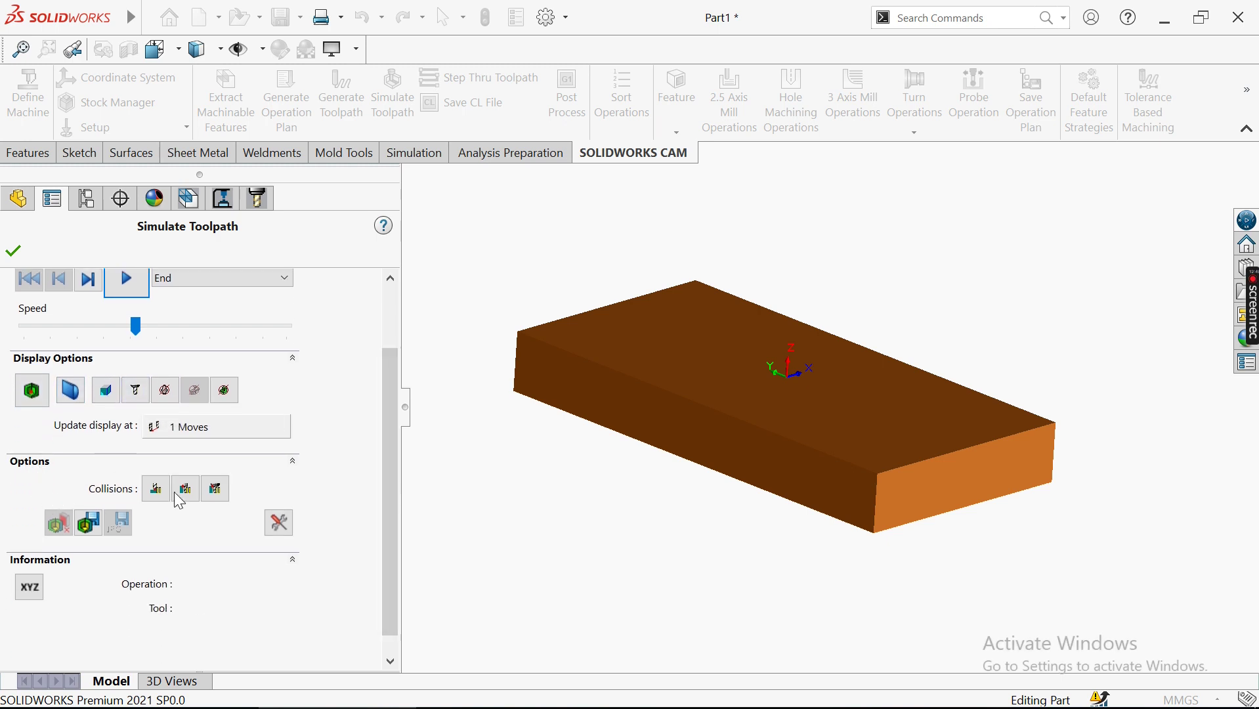
left_click_drag(395, 496, 405, 330)
left_click(123, 366)
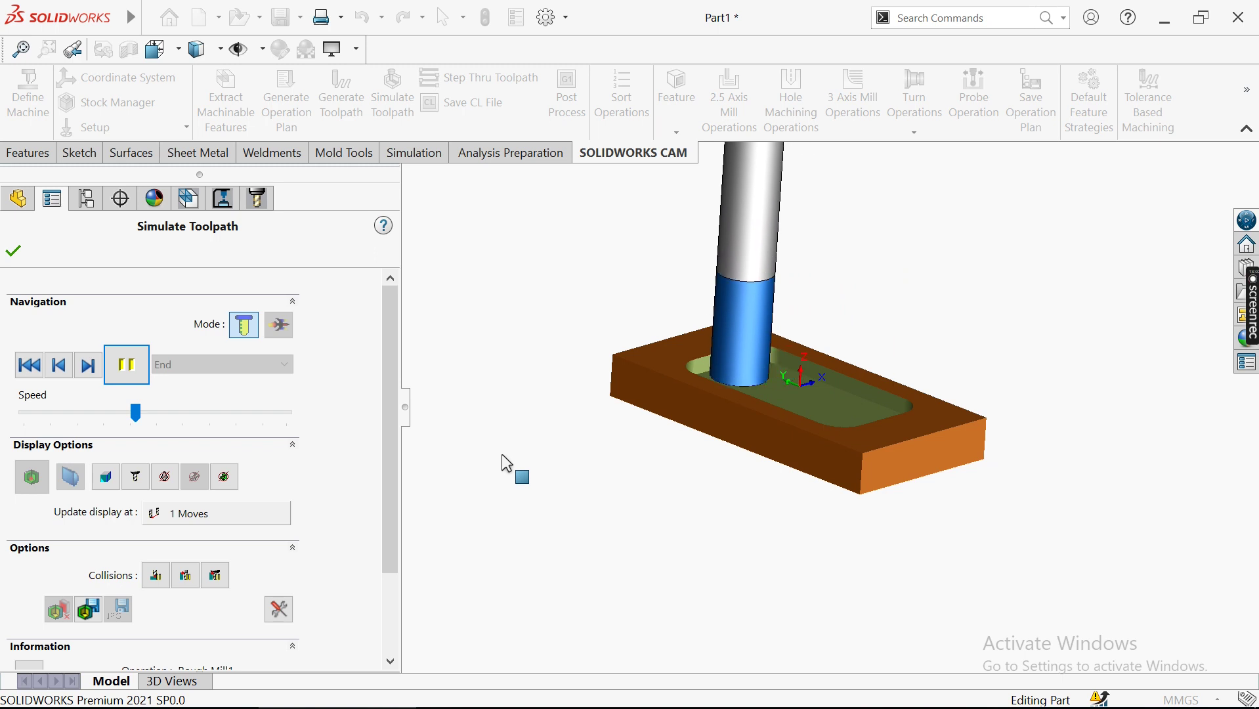
Pause the simulation, increase its speed, and resume it through to the end of the contour mill operation
left_click(128, 367)
left_click(232, 413)
left_click(231, 413)
left_click(135, 379)
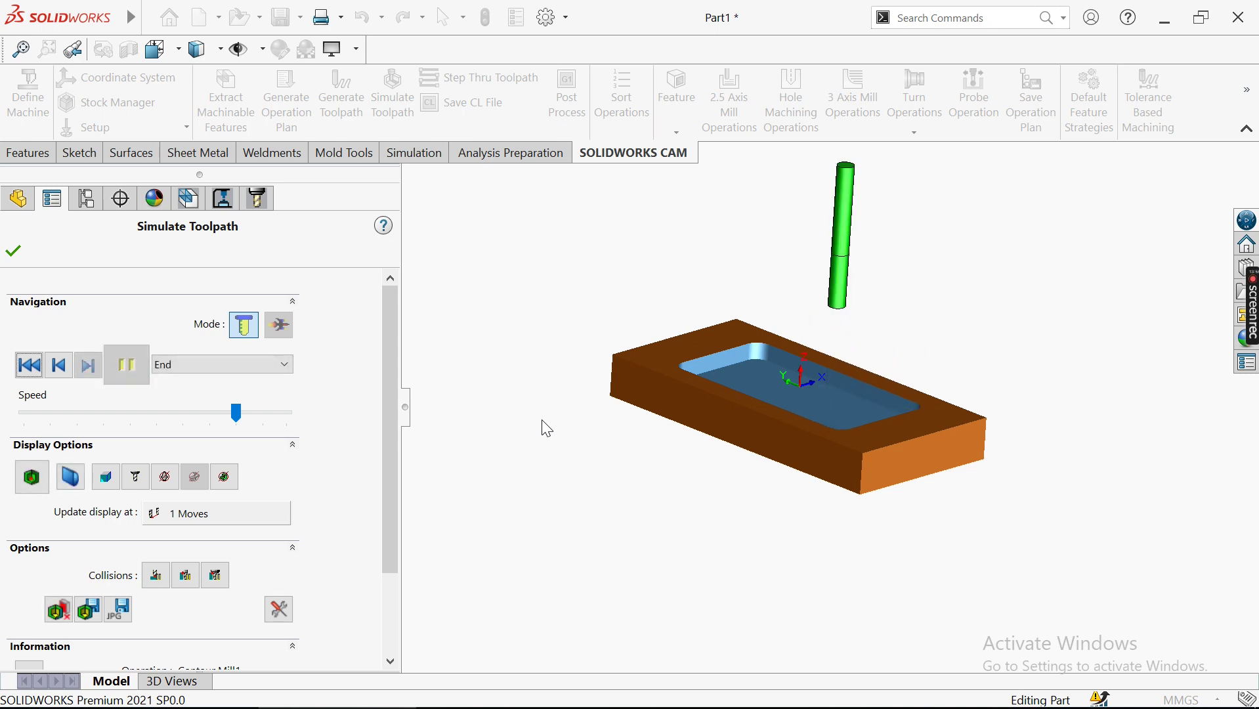
Show the colour-coded difference between the machined stock and the target part, and check the stock and tool display options
left_click(30, 478)
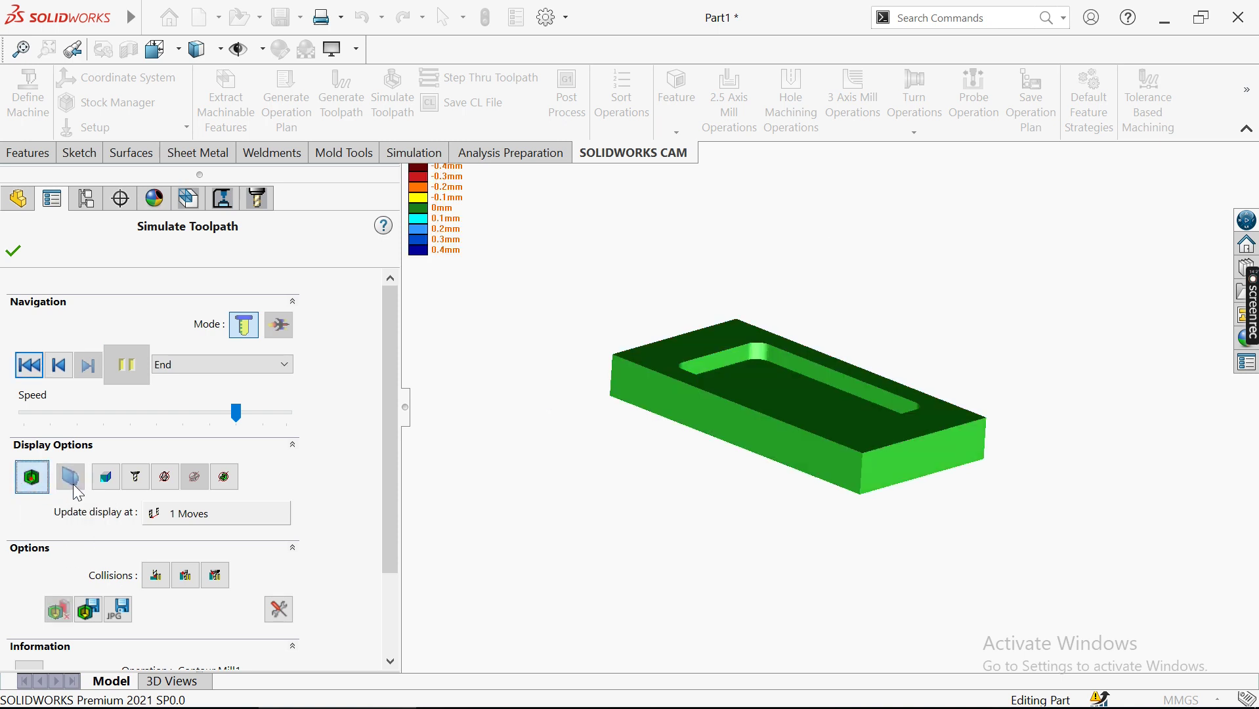
left_click(109, 483)
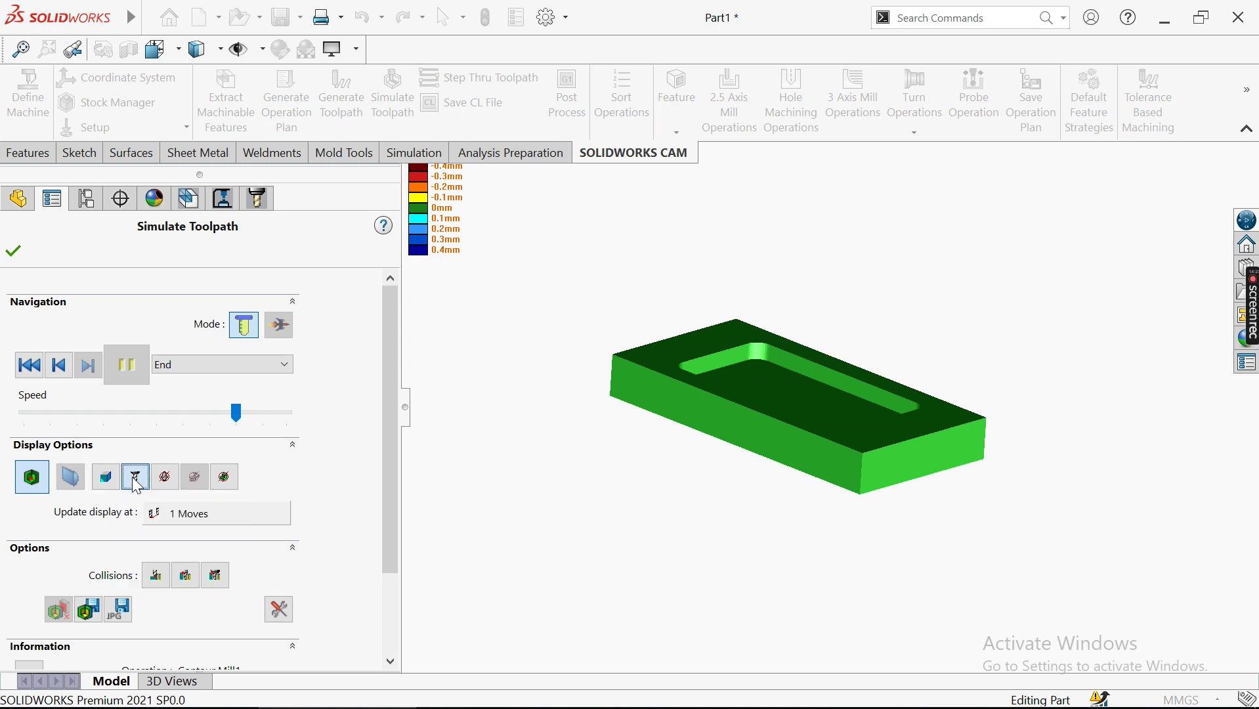
left_click(134, 477)
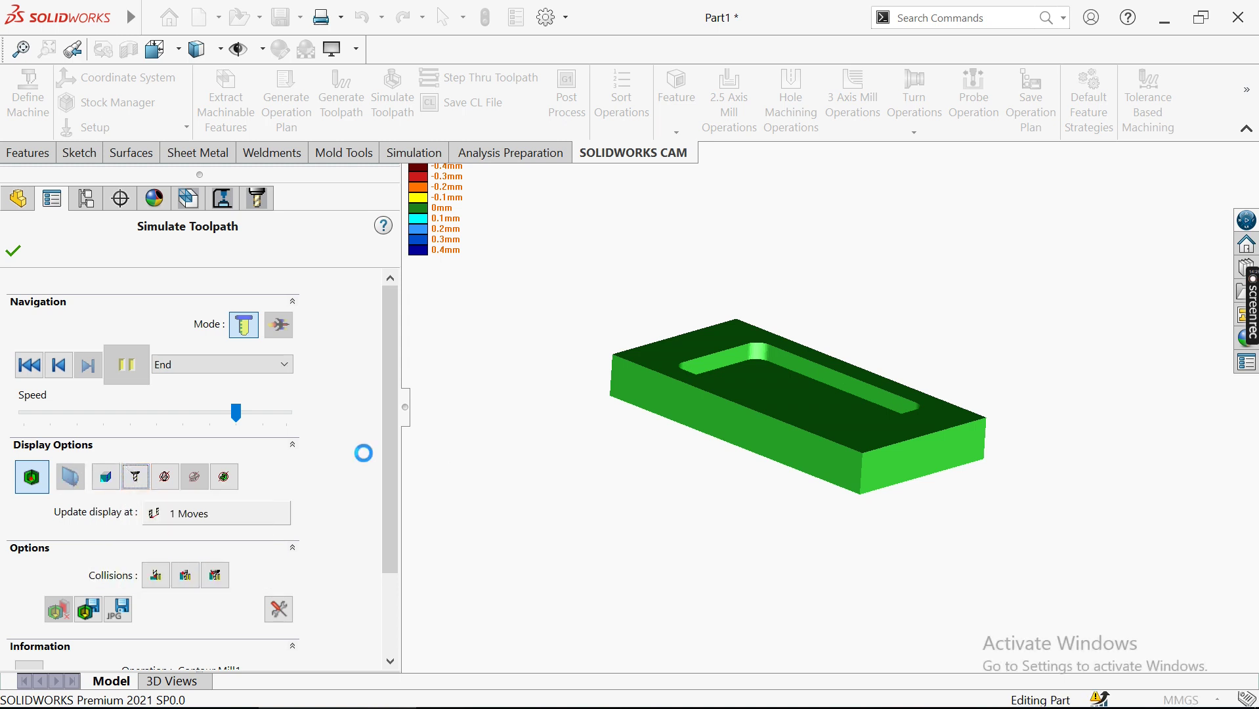
Set the target part's simulation display to Shaded With Edges and the stock's display to No Display
left_click(224, 478)
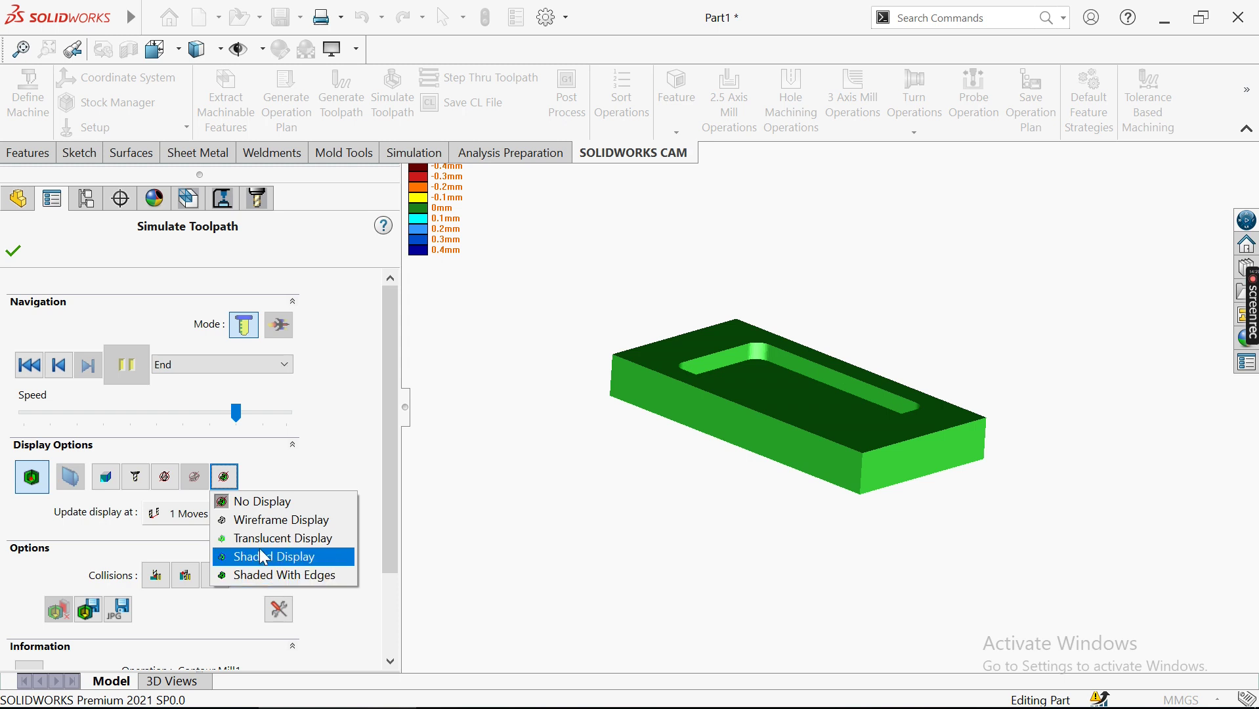
left_click(262, 576)
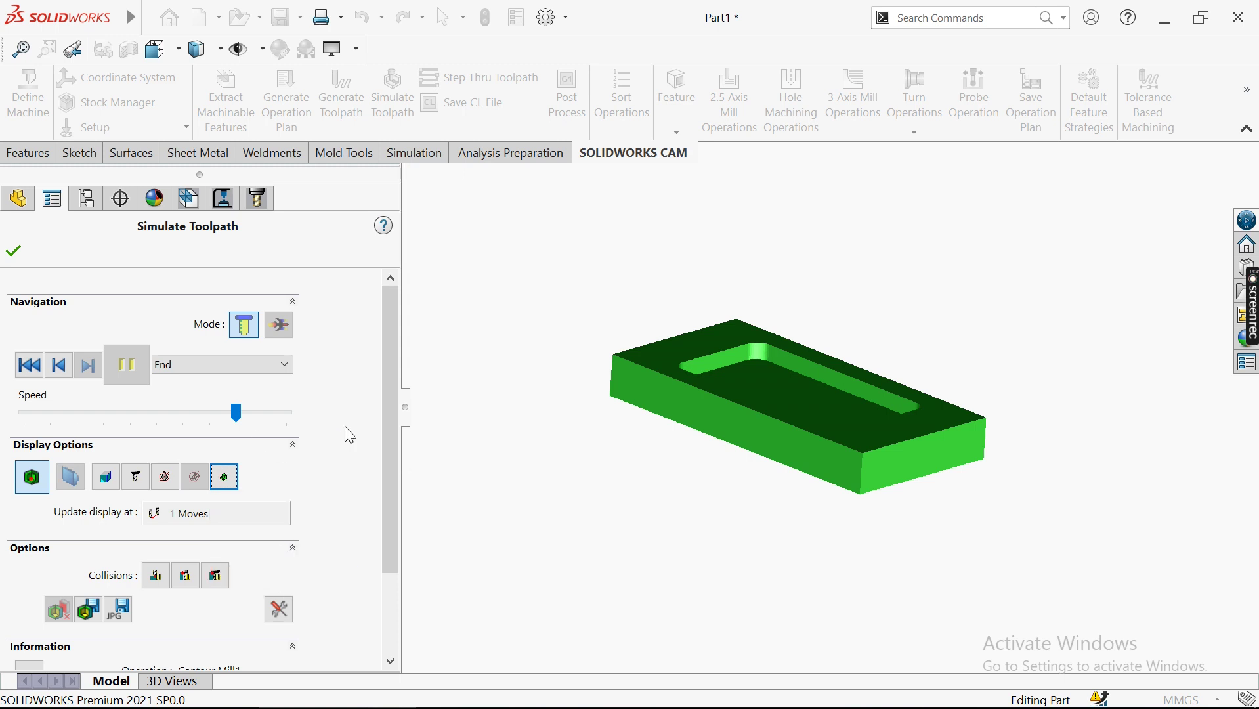
left_click(224, 477)
left_click(106, 478)
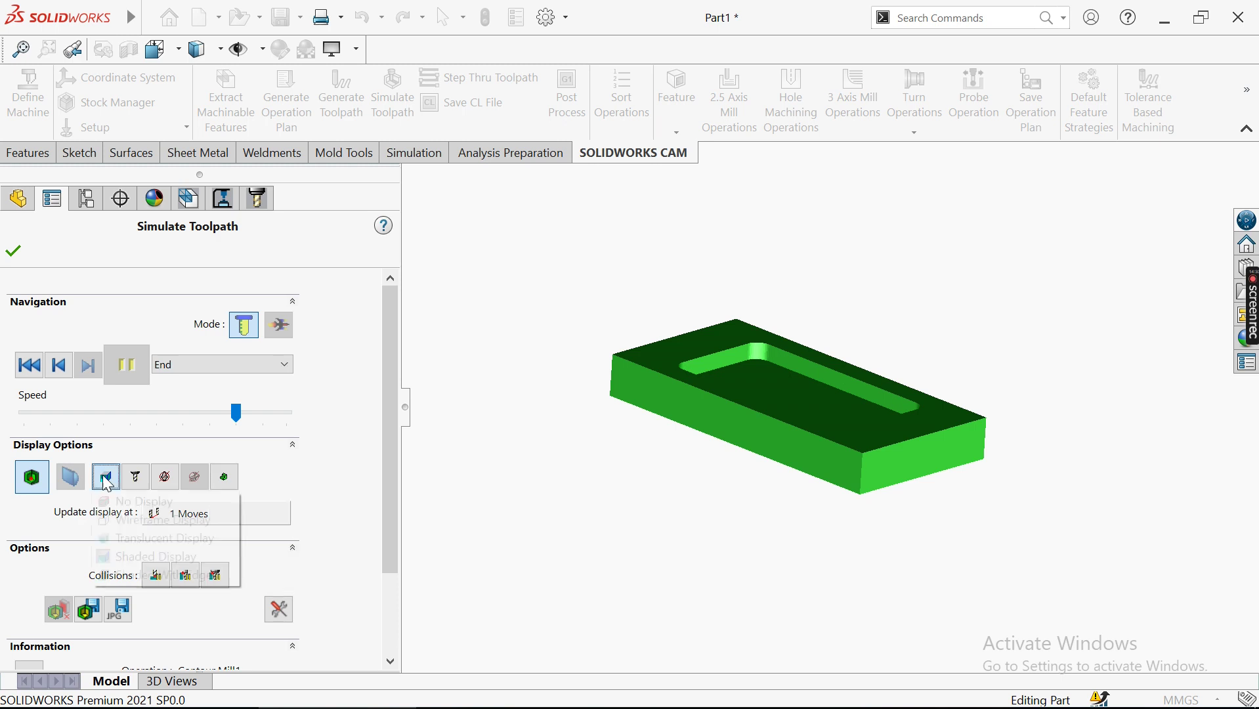
left_click(107, 501)
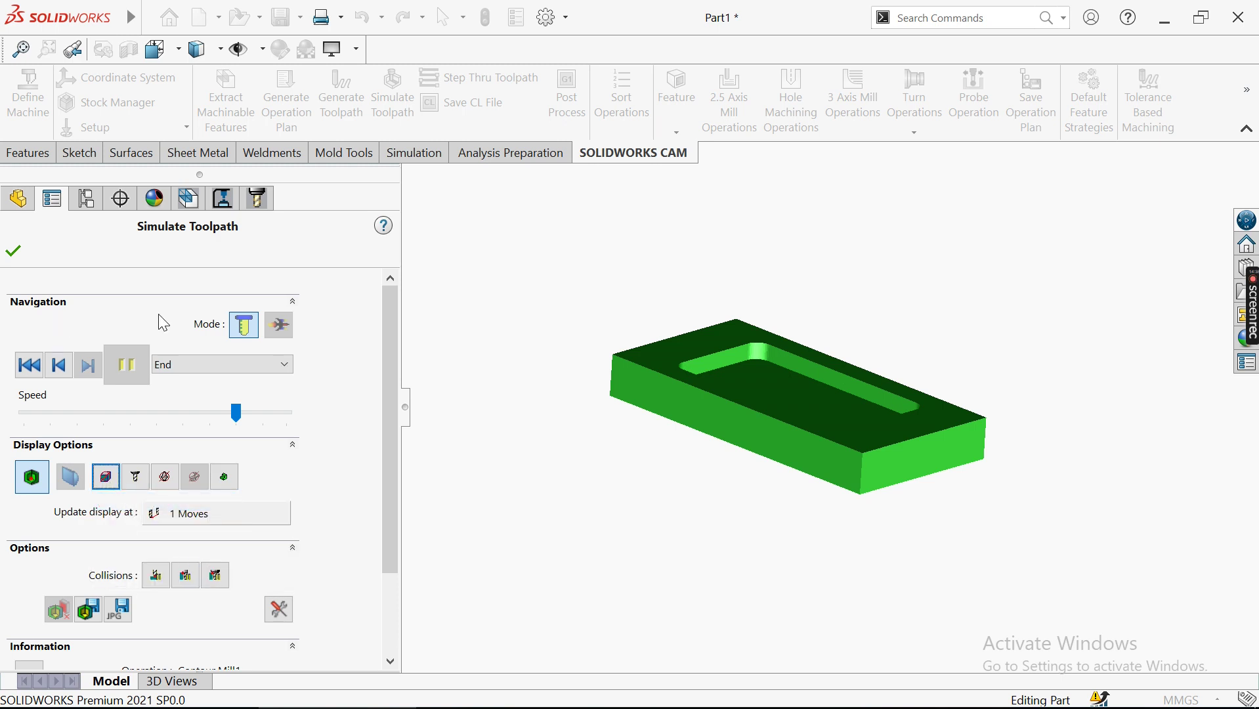